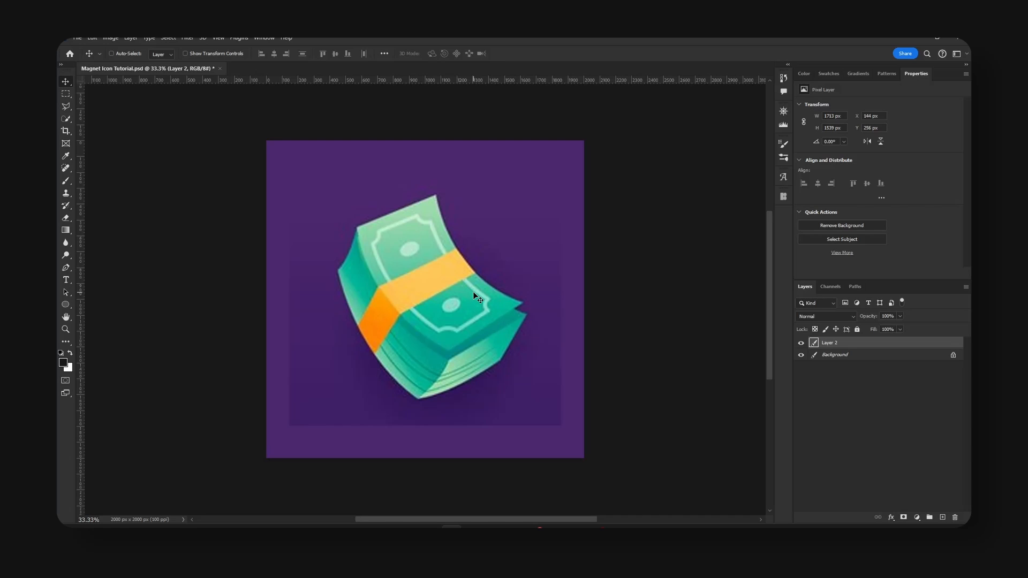
{"action": "key", "text": "ctrl+plus"}
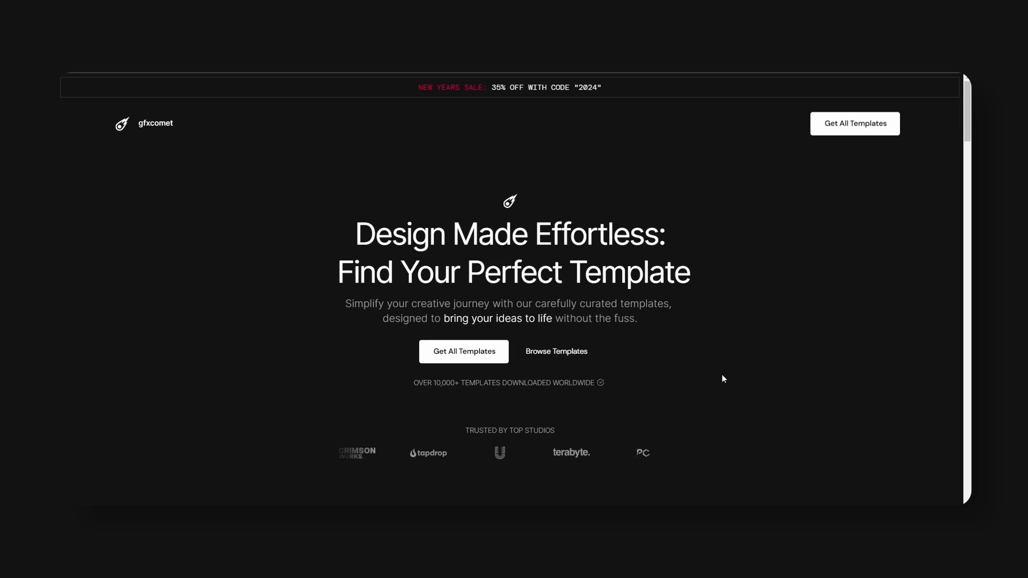
Browse the gfxcomet home page and look through its listed design templates and their prices.
{"action": "scroll", "coordinate": [749, 331], "scroll_direction": "down", "scroll_amount": 4}
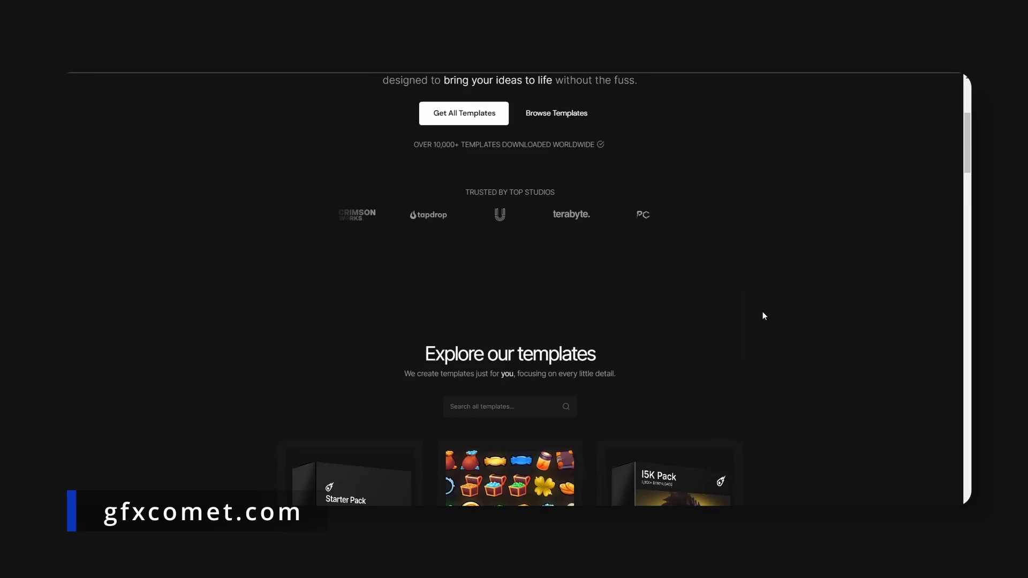
{"action": "scroll", "coordinate": [763, 315], "scroll_direction": "up", "scroll_amount": 4}
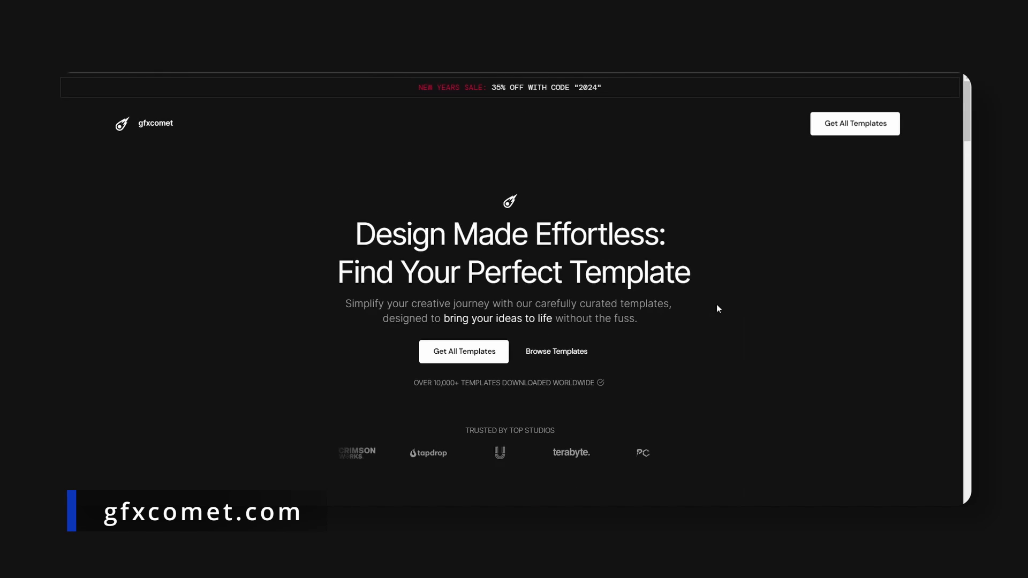
{"action": "scroll", "coordinate": [728, 297], "scroll_direction": "down", "scroll_amount": 8}
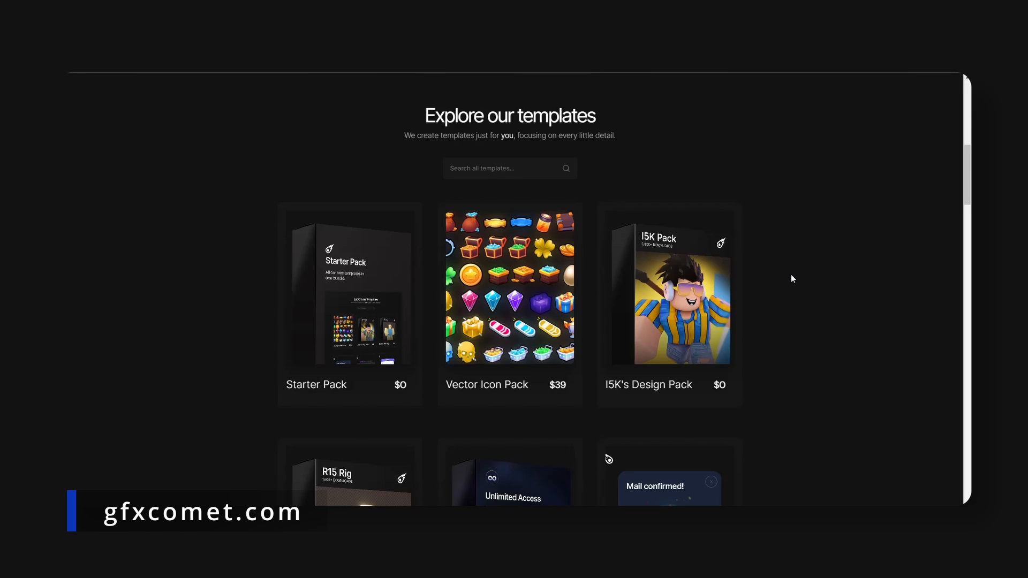
{"action": "scroll", "coordinate": [798, 276], "scroll_direction": "down", "scroll_amount": 3}
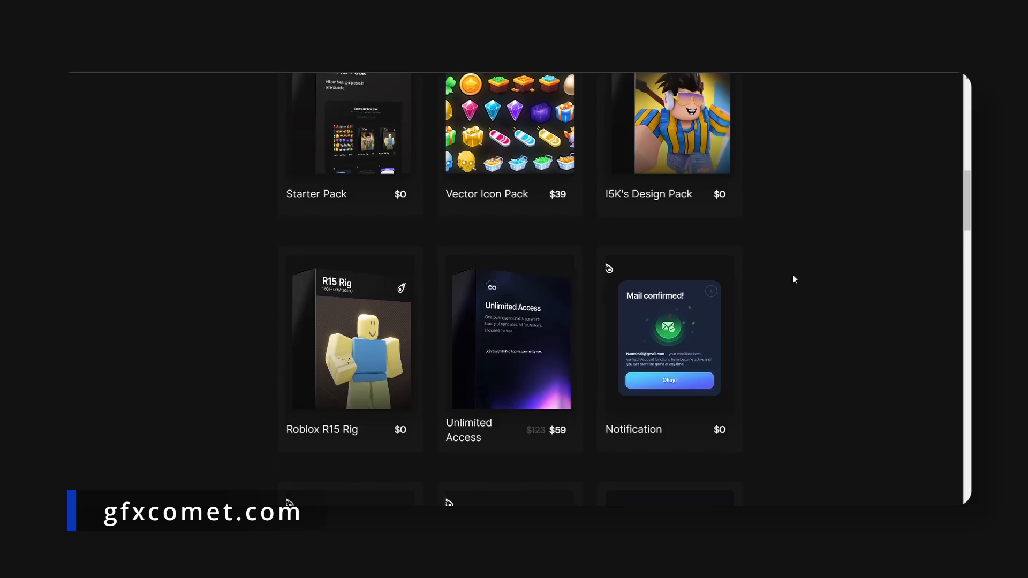
{"action": "scroll", "coordinate": [803, 272], "scroll_direction": "down", "scroll_amount": 5}
{"action": "scroll", "coordinate": [856, 268], "scroll_direction": "down", "scroll_amount": 2}
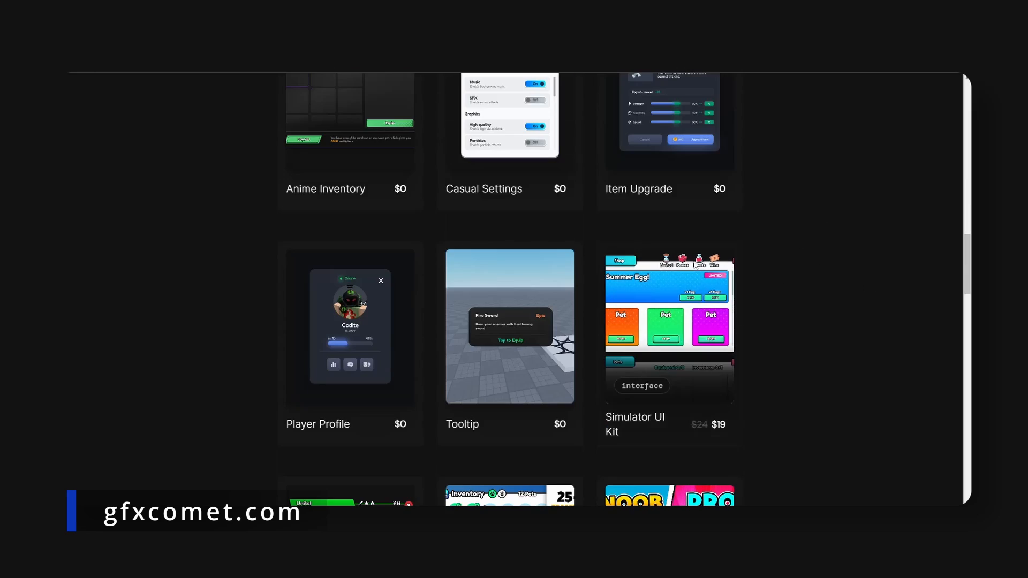
{"action": "scroll", "coordinate": [801, 233], "scroll_direction": "down", "scroll_amount": 3}
{"action": "scroll", "coordinate": [801, 236], "scroll_direction": "down", "scroll_amount": 3}
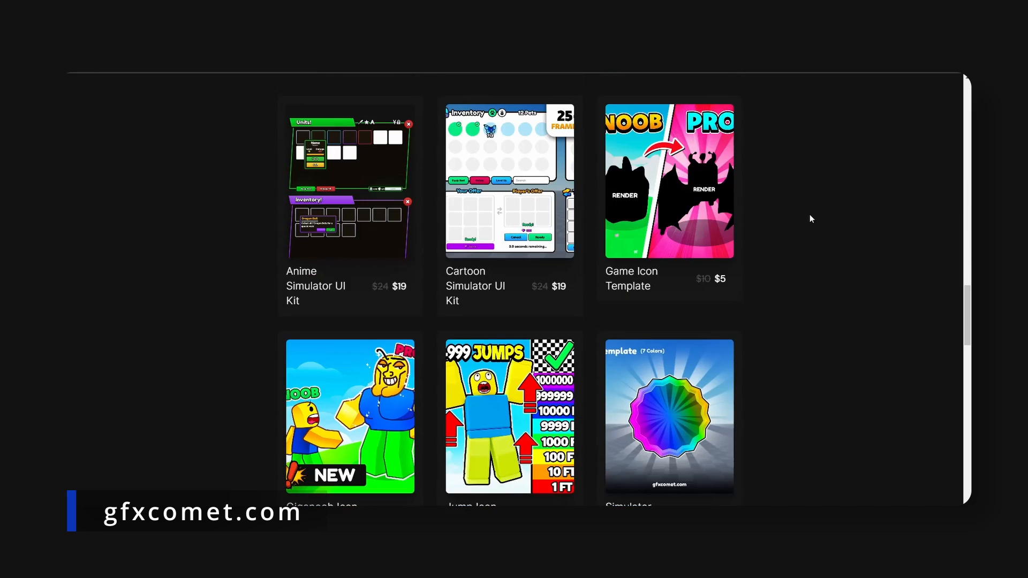
{"action": "scroll", "coordinate": [811, 272], "scroll_direction": "down", "scroll_amount": 5}
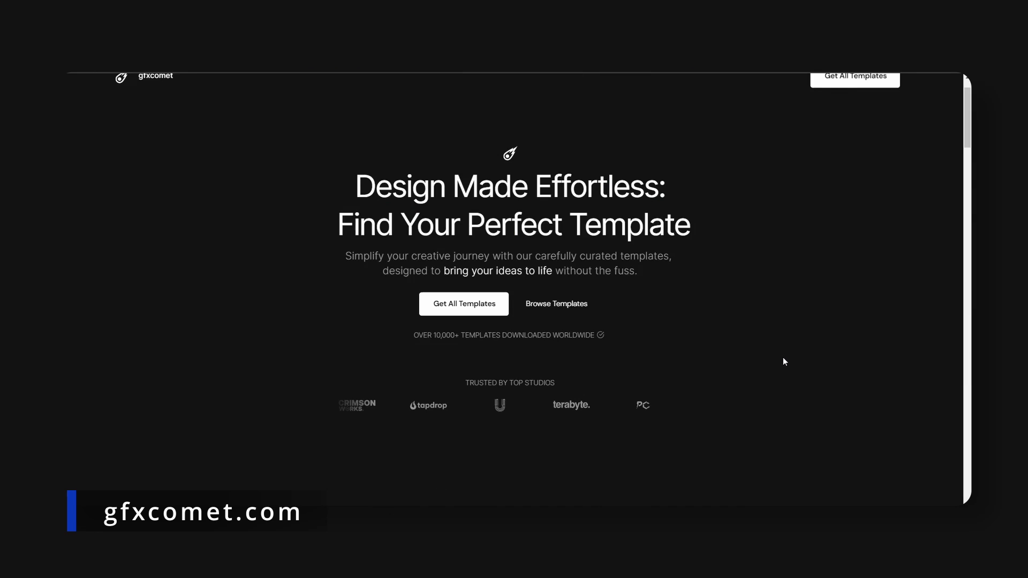
{"action": "scroll", "coordinate": [785, 357], "scroll_direction": "down", "scroll_amount": 11}
{"action": "scroll", "coordinate": [803, 328], "scroll_direction": "up", "scroll_amount": 5}
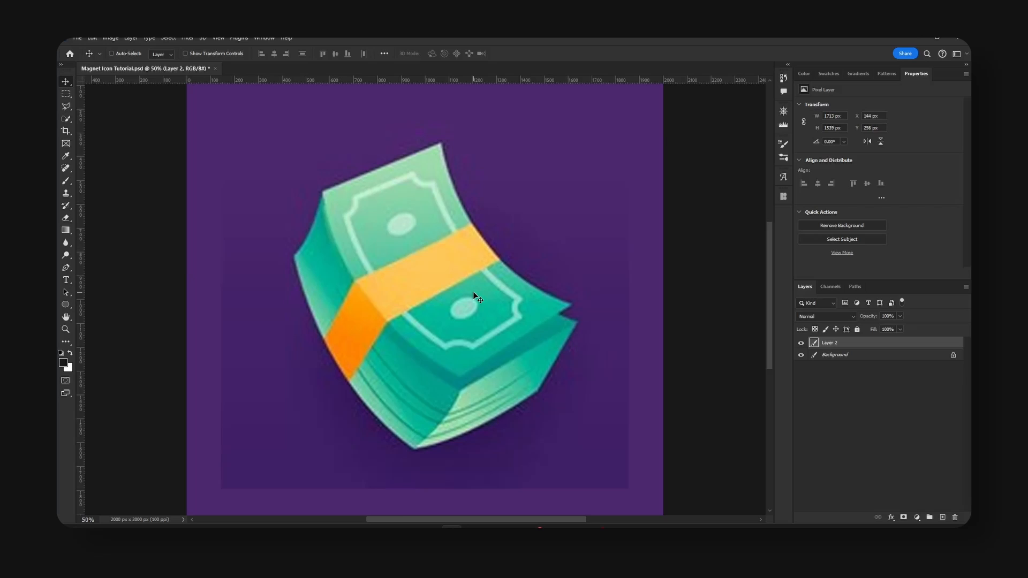
Create a new layer above the money reference image and set the Pen tool to Shape mode.
{"action": "key", "text": "ctrl+shift+alt+n"}
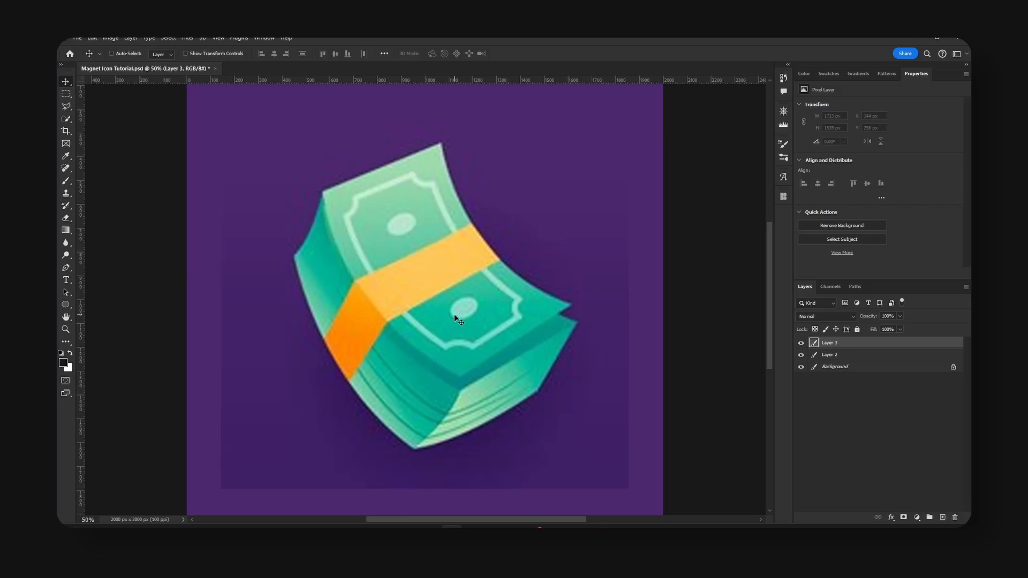
{"action": "left_click", "coordinate": [66, 268]}
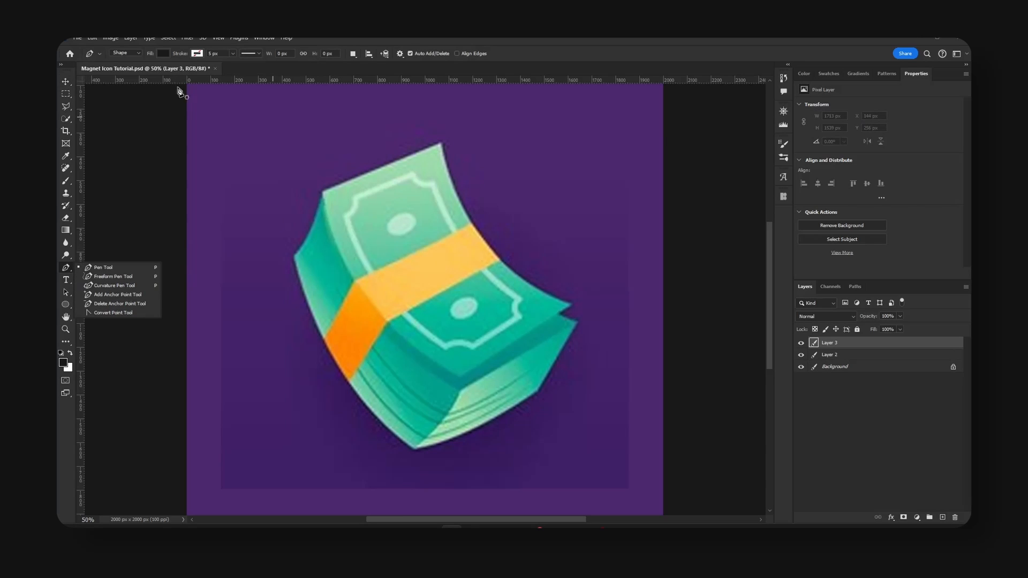
{"action": "left_click", "coordinate": [124, 53]}
{"action": "left_click", "coordinate": [127, 53]}
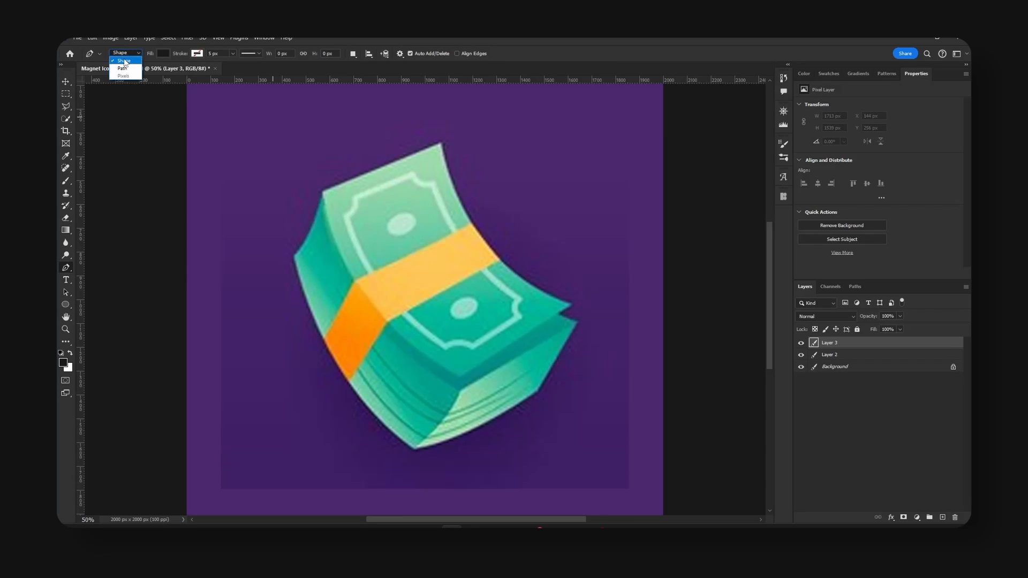
{"action": "left_click", "coordinate": [128, 62]}
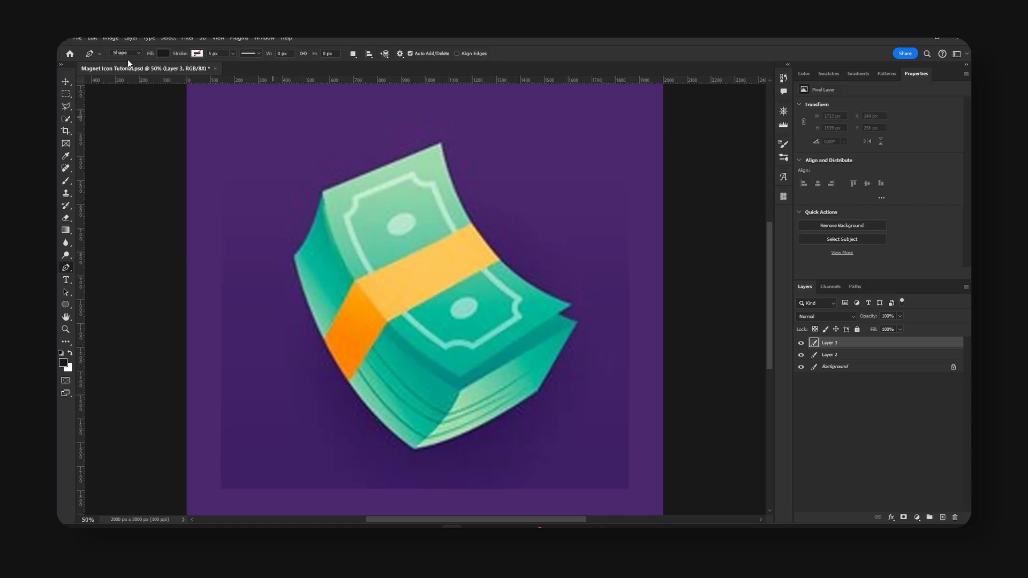
Set the Pen tool's fill to white and its stroke to no color.
{"action": "left_click", "coordinate": [161, 54]}
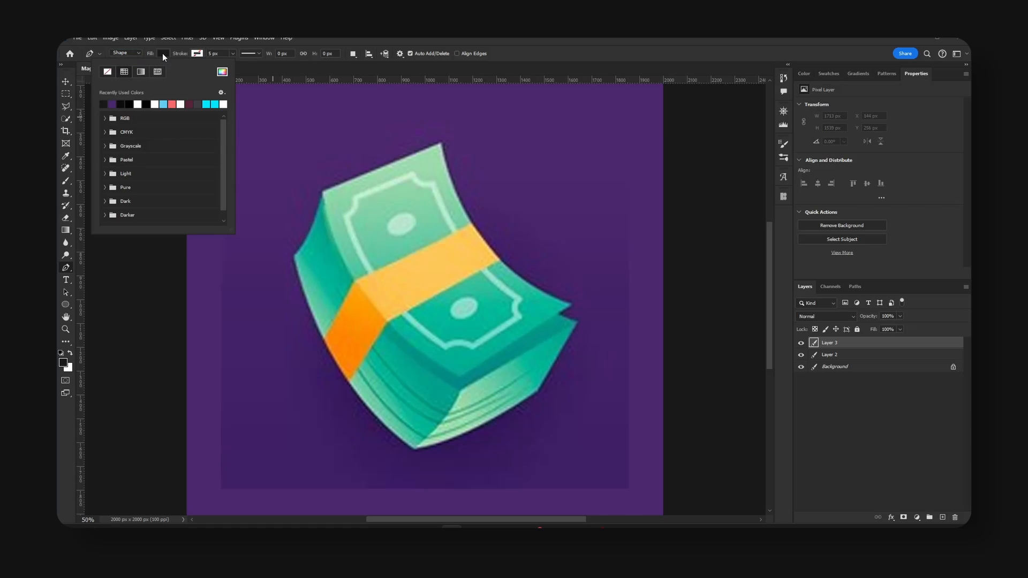
{"action": "left_click", "coordinate": [139, 104]}
{"action": "left_click", "coordinate": [298, 47]}
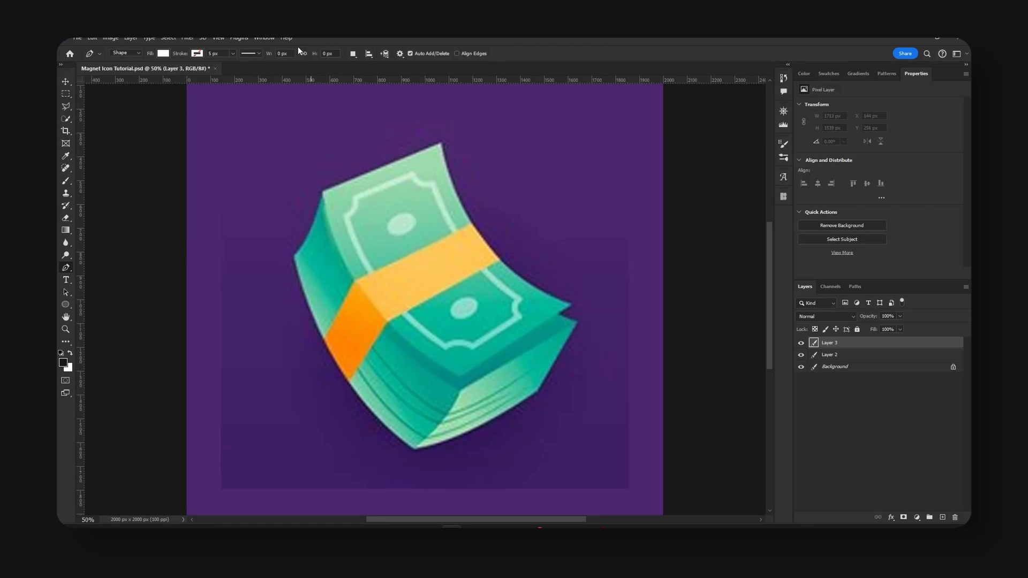
{"action": "left_click", "coordinate": [198, 53]}
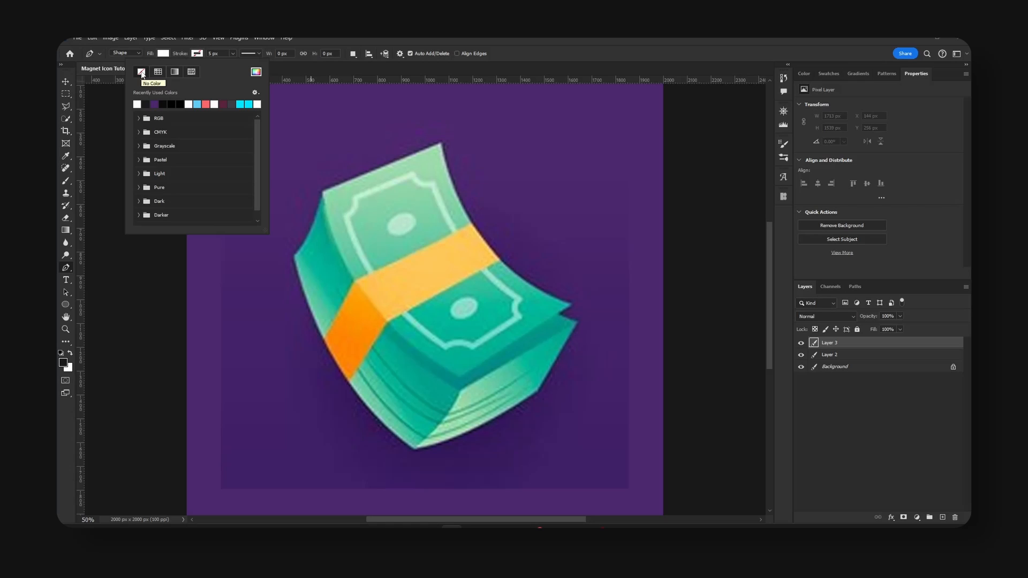
{"action": "left_click", "coordinate": [348, 47]}
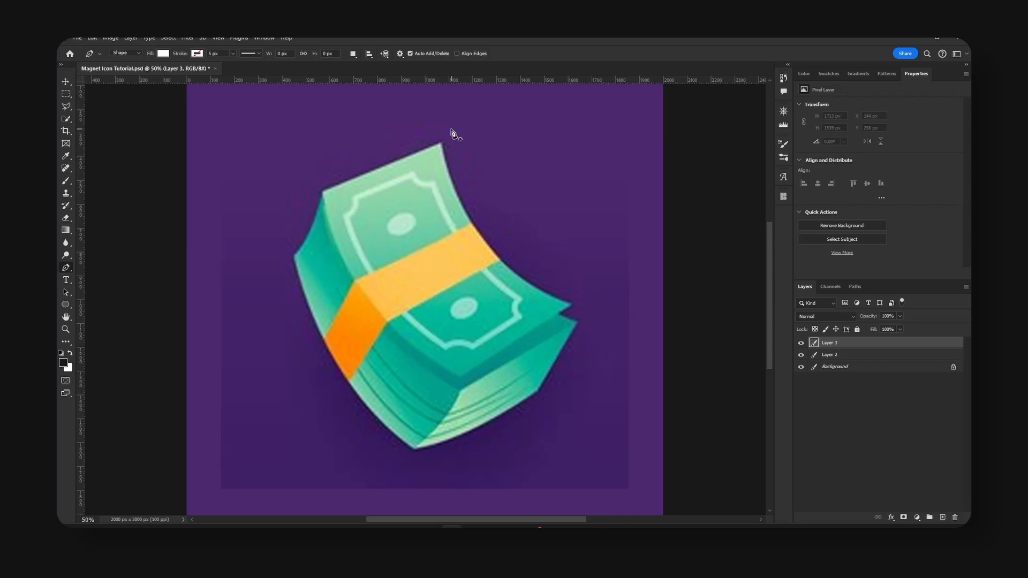
Trace the top bill with the Pen tool along its upper edge, curved left edge and straight front edge.
{"action": "left_click", "coordinate": [440, 144]}
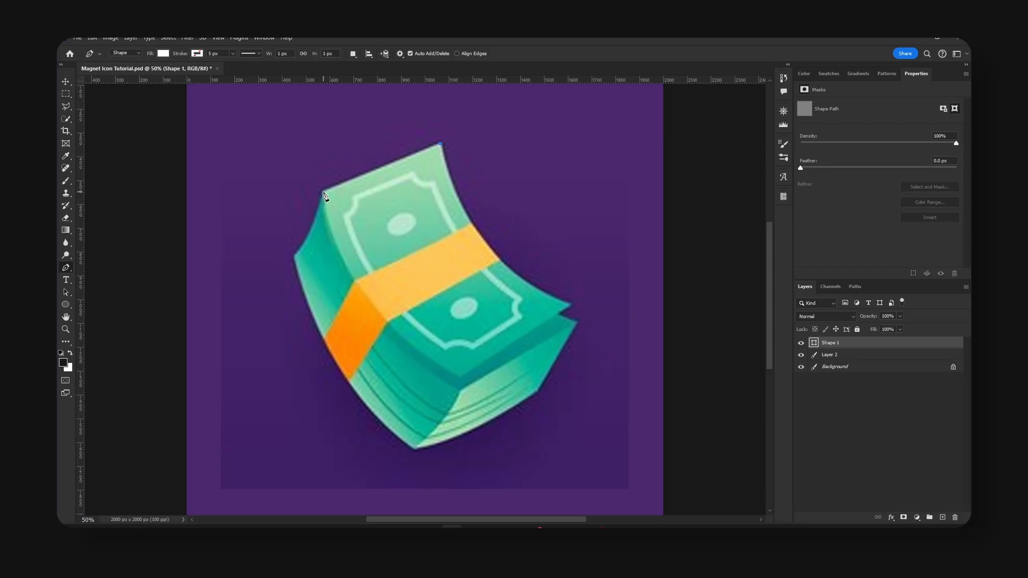
{"action": "left_click", "coordinate": [323, 192]}
{"action": "left_click_drag", "start_coordinate": [461, 377], "coordinate": [586, 437]}
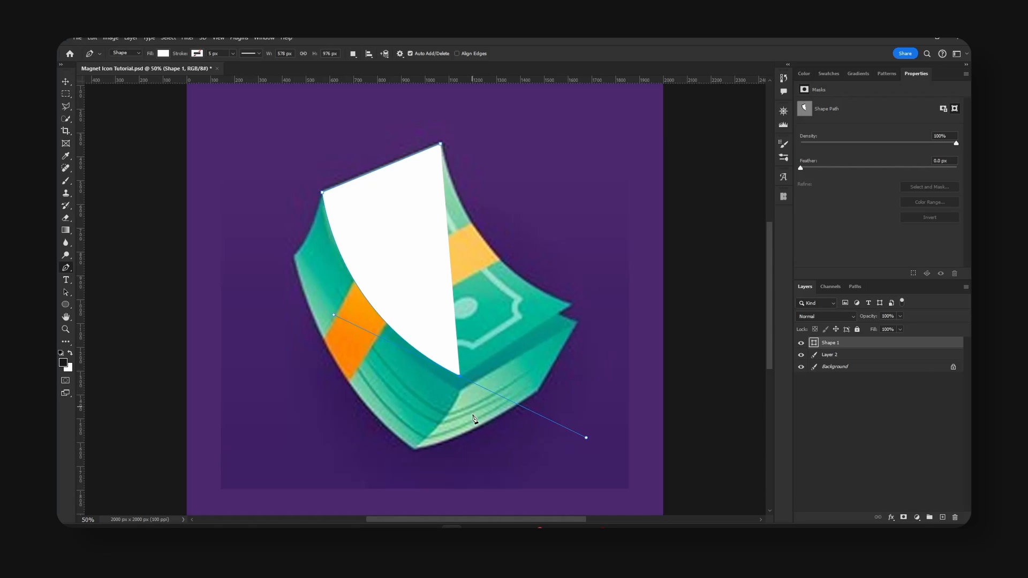
{"action": "scroll", "coordinate": [467, 385], "scroll_direction": "down", "scroll_amount": 2}
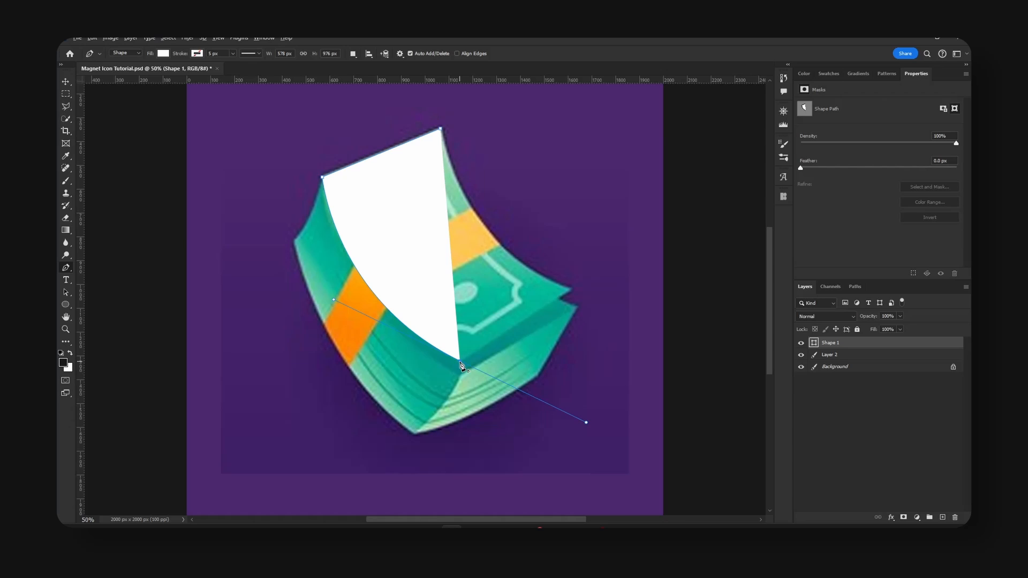
{"action": "left_click", "coordinate": [459, 361]}
{"action": "left_click", "coordinate": [571, 289]}
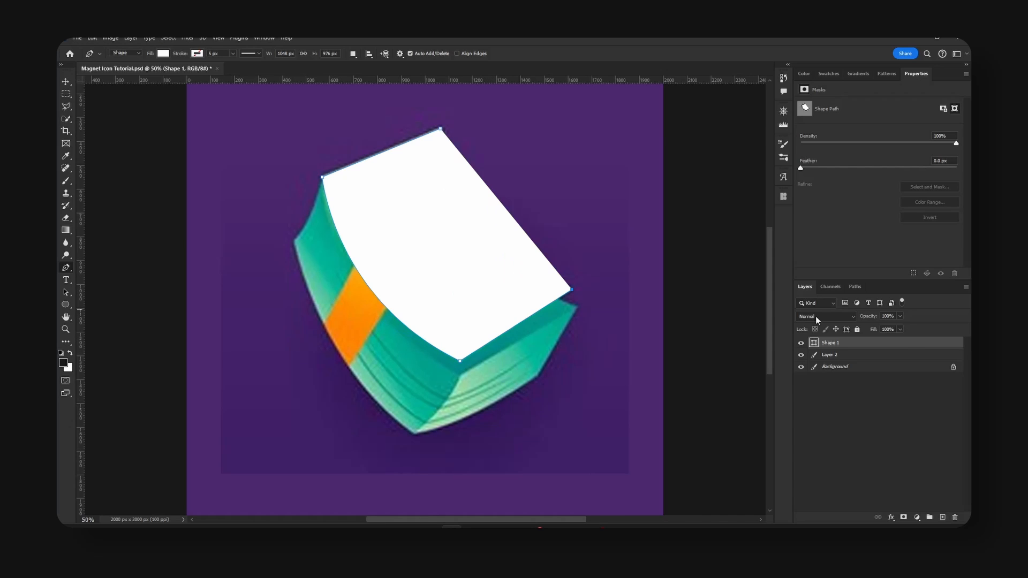
Lower the shape layer's fill to 0% and close the path with a curve along the bill's right edge.
{"action": "left_click_drag", "start_coordinate": [876, 332], "coordinate": [493, 295]}
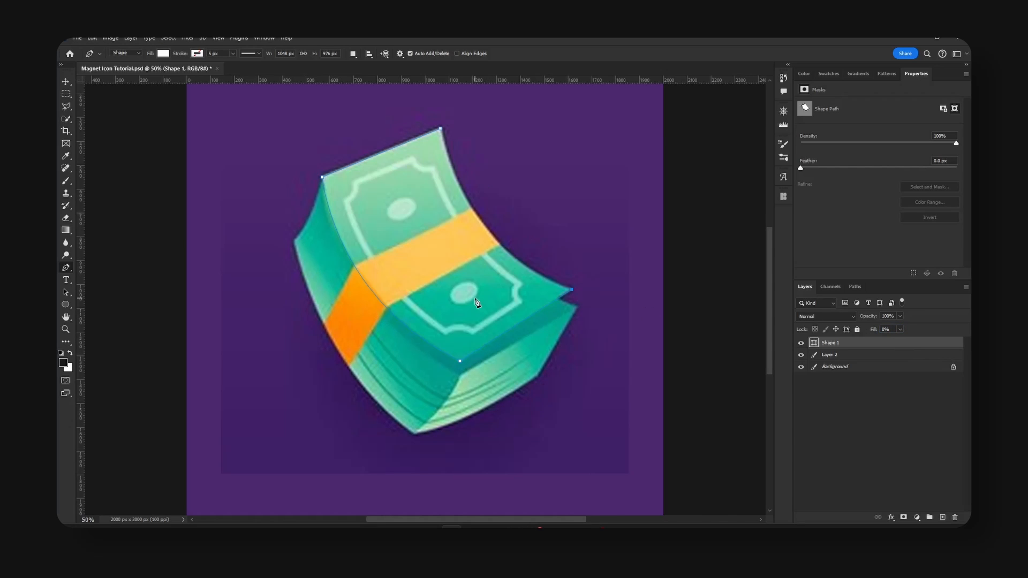
{"action": "scroll", "coordinate": [521, 300], "scroll_direction": "up", "scroll_amount": 3}
{"action": "scroll", "coordinate": [522, 300], "scroll_direction": "up", "scroll_amount": 2}
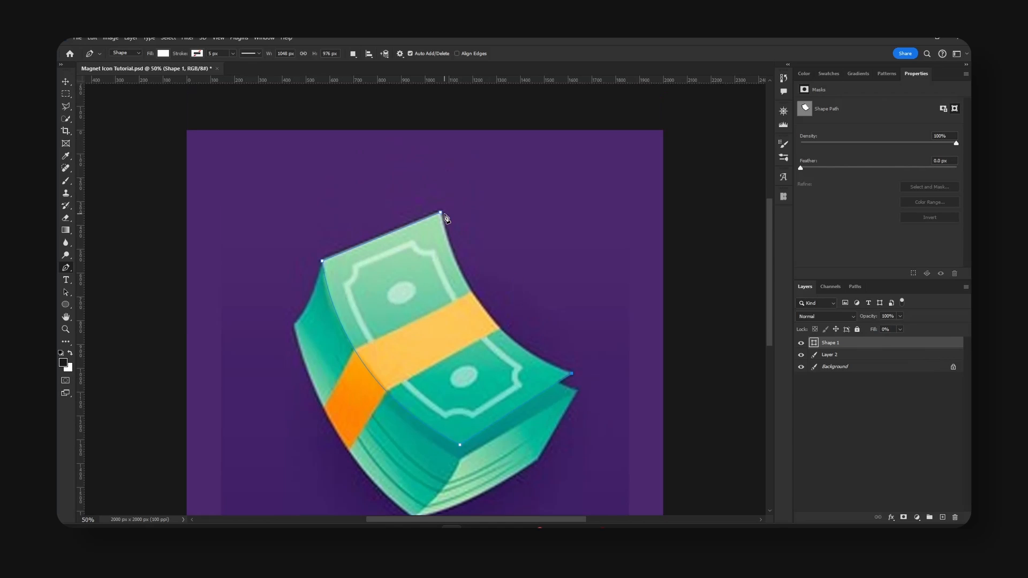
{"action": "left_click_drag", "start_coordinate": [440, 213], "coordinate": [407, 134]}
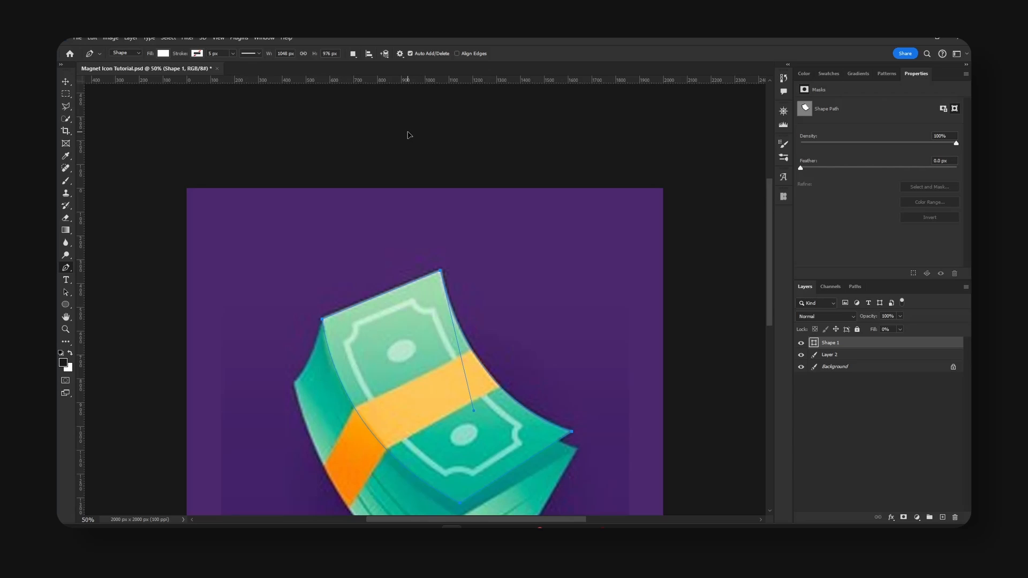
Set the traced bill shape's layer fill to 100%.
{"action": "left_click", "coordinate": [882, 330]}
{"action": "type", "text": "100"}
{"action": "key", "text": "Return"}
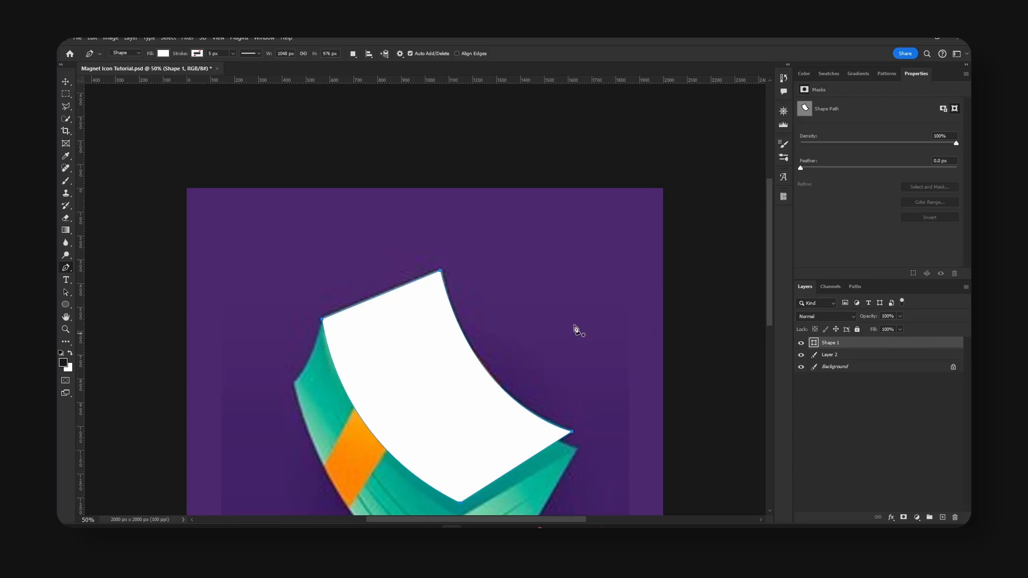
Shift the money reference image left and place the white bill shape beside it on the right.
{"action": "key", "text": "v"}
{"action": "left_click_drag", "start_coordinate": [435, 352], "coordinate": [467, 301]}
{"action": "key", "text": "space"}
{"action": "left_click", "coordinate": [838, 355]}
{"action": "key", "text": "space"}
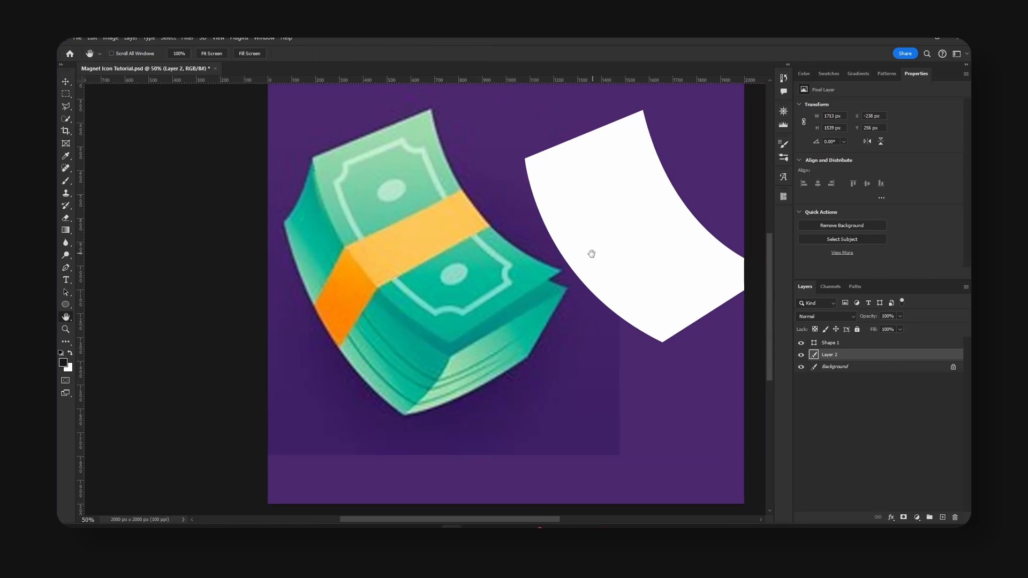
{"action": "left_click_drag", "start_coordinate": [592, 252], "coordinate": [546, 275]}
{"action": "left_click", "coordinate": [855, 343]}
{"action": "left_click_drag", "start_coordinate": [644, 292], "coordinate": [598, 294]}
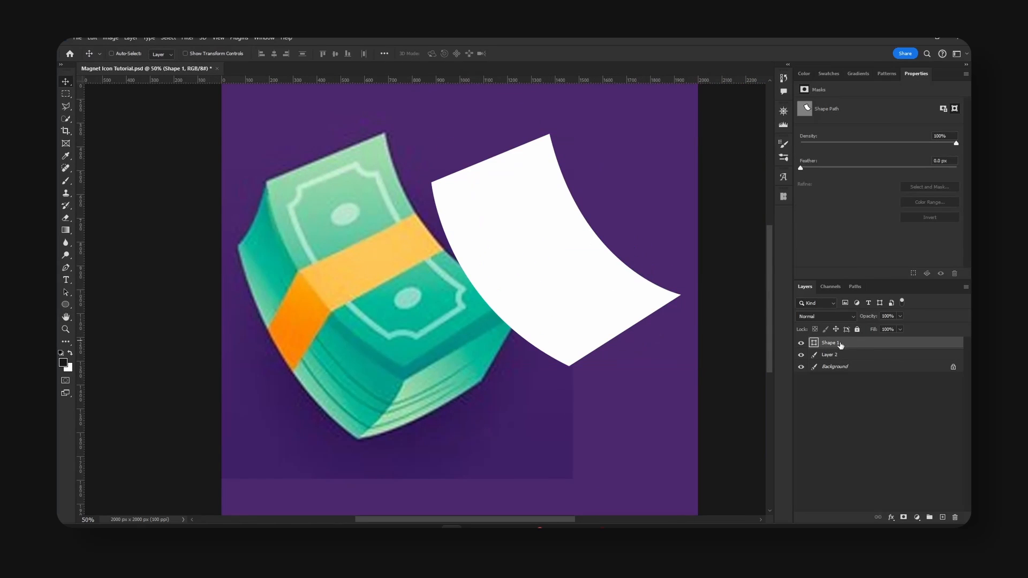
Recolor the white bill shape with green #24c19a sampled from the reference money's top bill.
{"action": "double_click", "coordinate": [813, 343]}
{"action": "left_click", "coordinate": [378, 297]}
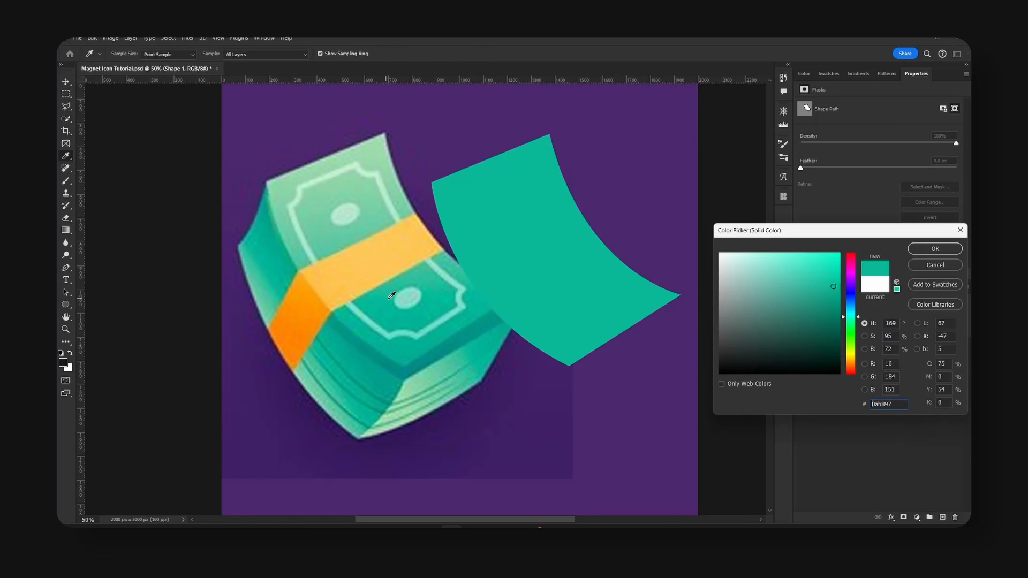
{"action": "left_click", "coordinate": [386, 298]}
{"action": "left_click", "coordinate": [400, 286]}
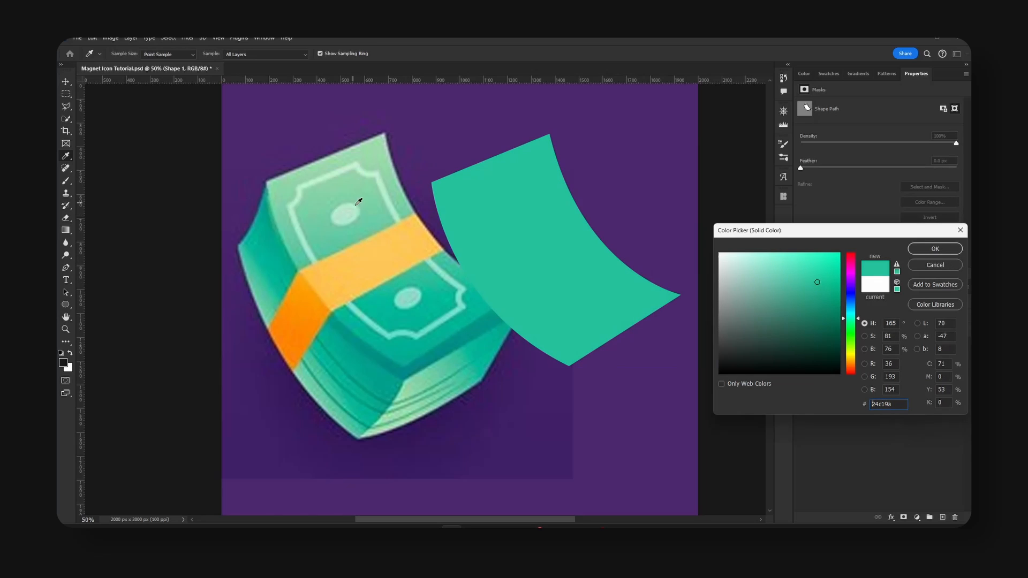
{"action": "left_click", "coordinate": [935, 250]}
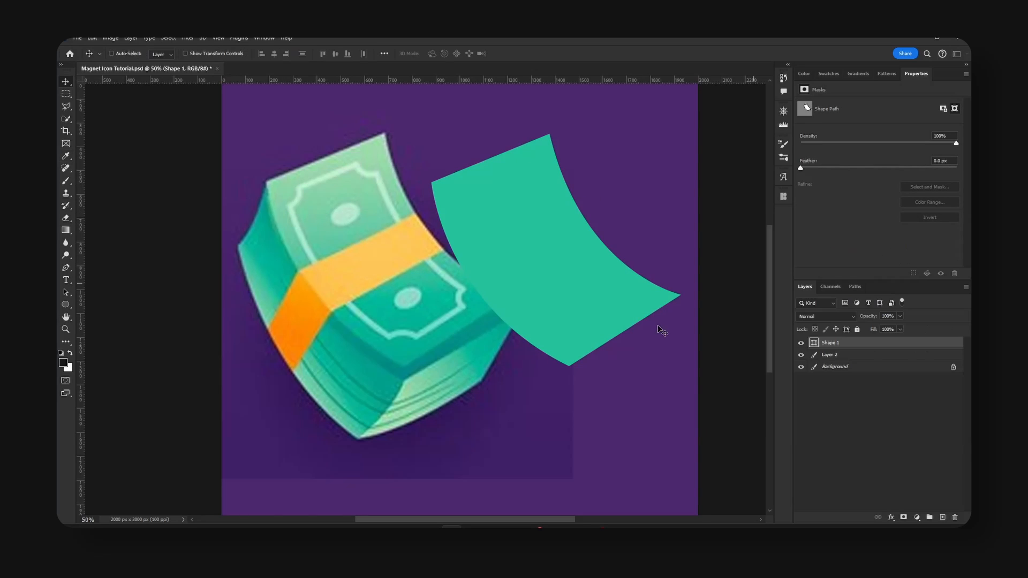
Hide the green bill shape and add a new layer directly above the money reference image.
{"action": "left_click", "coordinate": [801, 343]}
{"action": "left_click", "coordinate": [801, 342]}
{"action": "left_click", "coordinate": [801, 343]}
{"action": "left_click", "coordinate": [857, 355]}
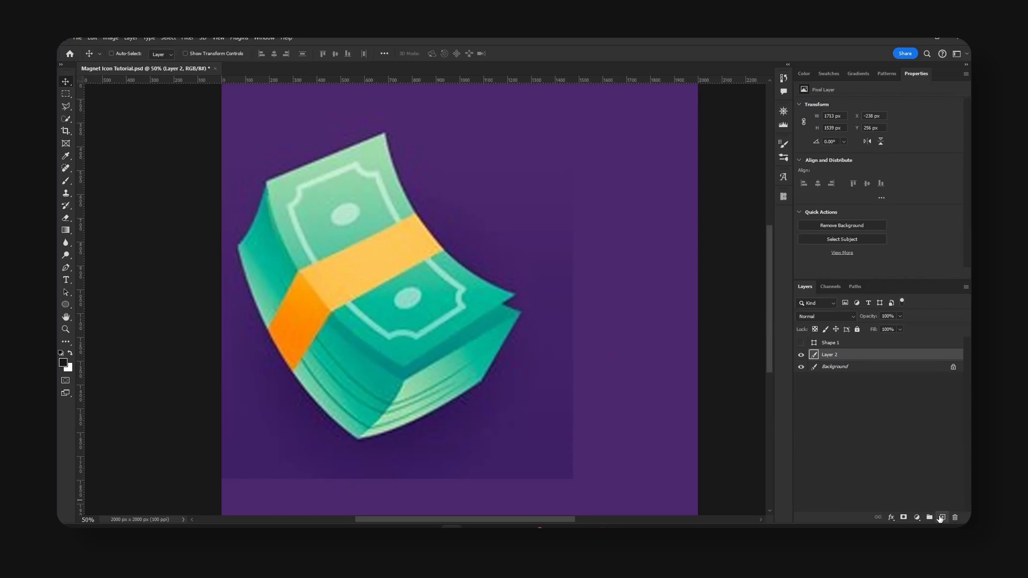
{"action": "left_click", "coordinate": [940, 517]}
Trace the stack's left side with the Pen tool, curving from the upper-left corner down to the bottom corner.
{"action": "key", "text": "p"}
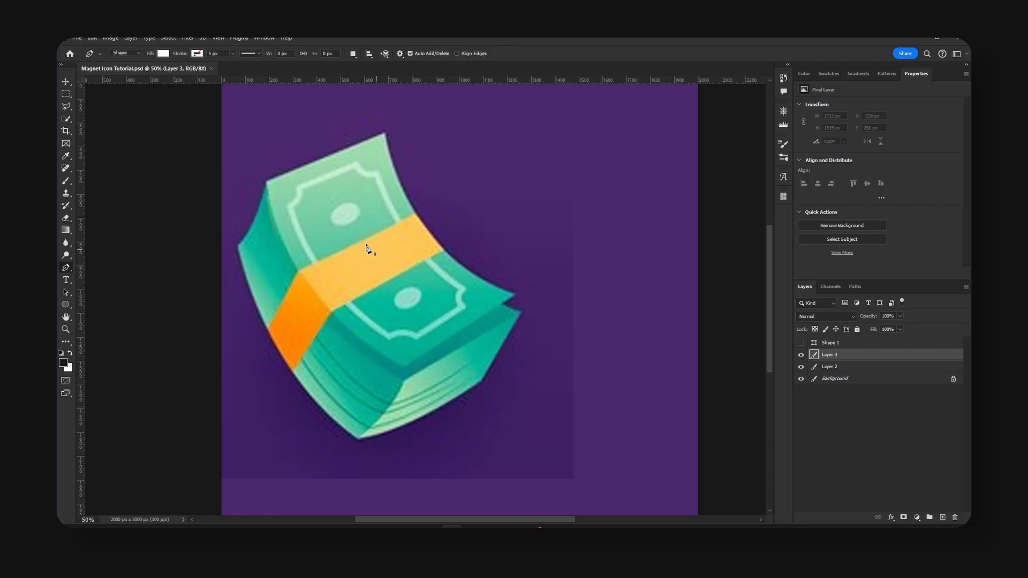
{"action": "left_click", "coordinate": [267, 184]}
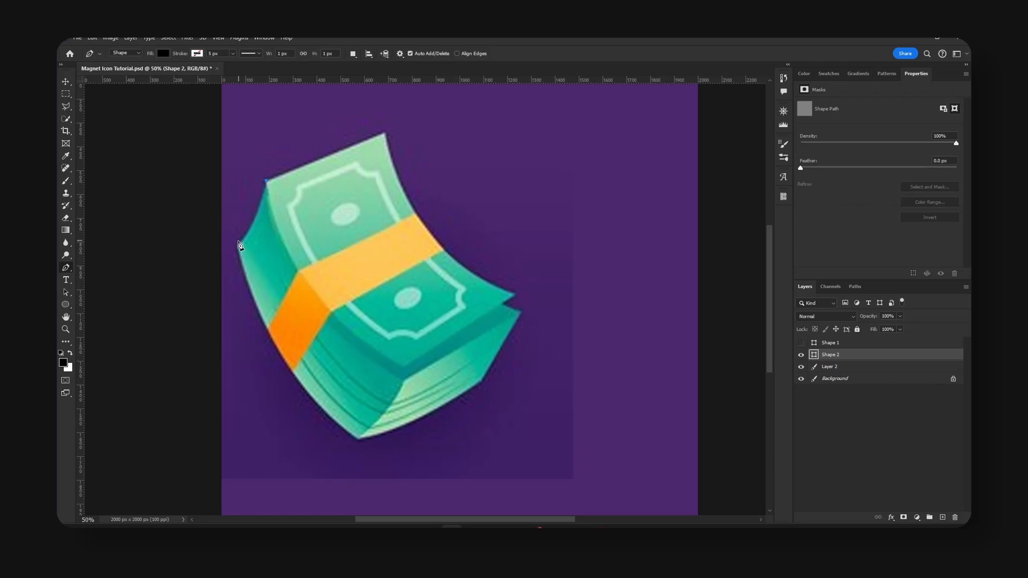
{"action": "left_click_drag", "start_coordinate": [239, 246], "coordinate": [220, 264]}
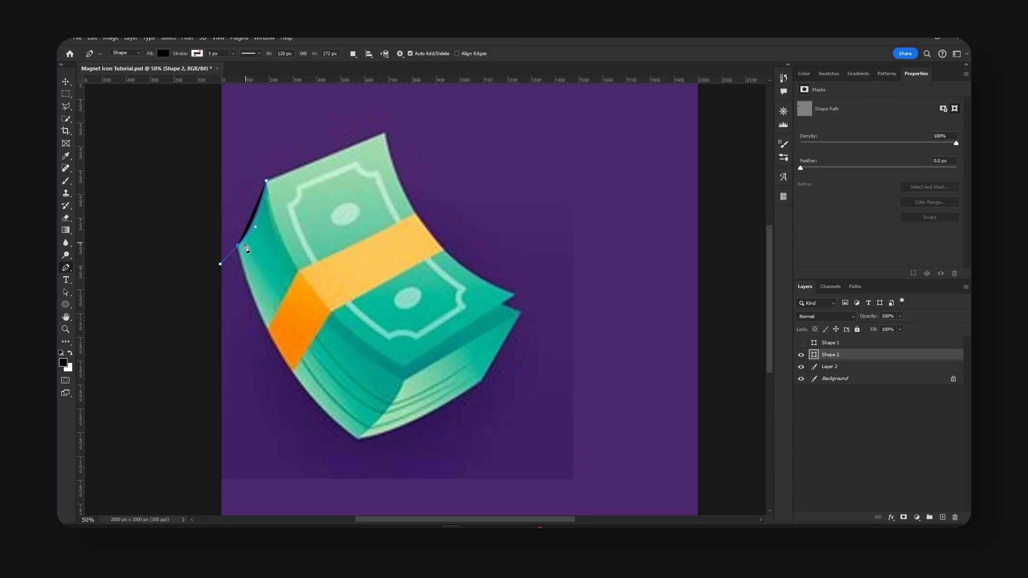
{"action": "left_click", "coordinate": [359, 439]}
{"action": "left_click_drag", "start_coordinate": [360, 441], "coordinate": [448, 495]}
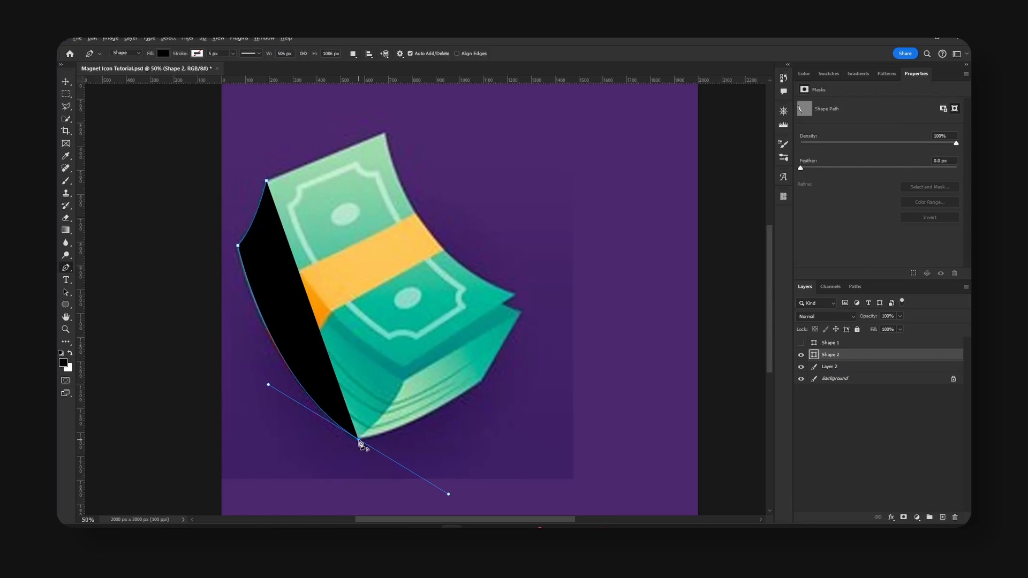
{"action": "left_click", "coordinate": [358, 439], "text": "alt"}
Trace the stack's remaining lower-right outline at 0% layer fill, close the path at the upper-left corner, and restore the fill to 100%.
{"action": "left_click_drag", "start_coordinate": [874, 333], "coordinate": [509, 356]}
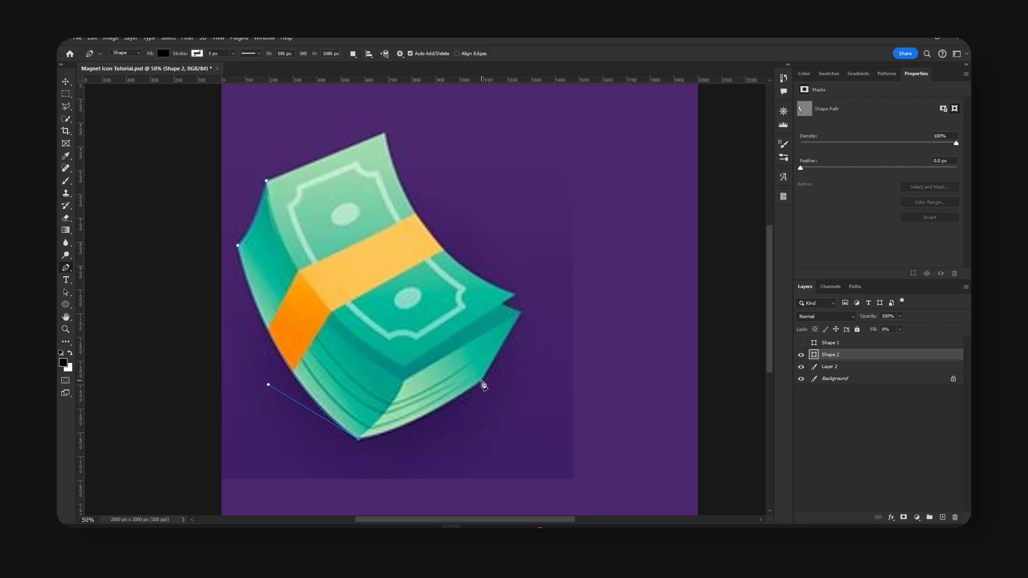
{"action": "left_click_drag", "start_coordinate": [482, 380], "coordinate": [544, 336]}
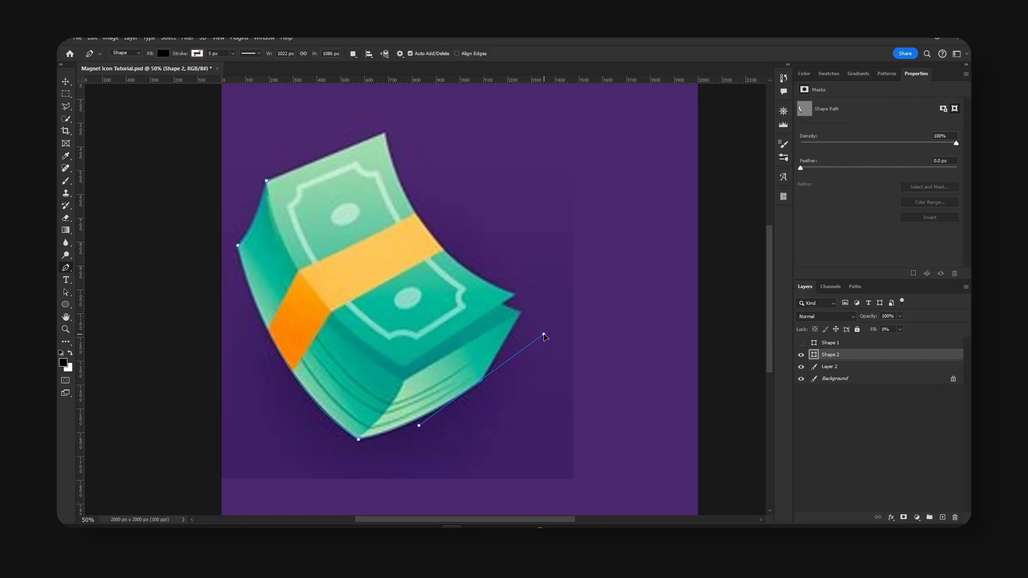
{"action": "left_click", "coordinate": [481, 380], "text": "alt"}
{"action": "left_click", "coordinate": [520, 316]}
{"action": "left_click", "coordinate": [267, 181]}
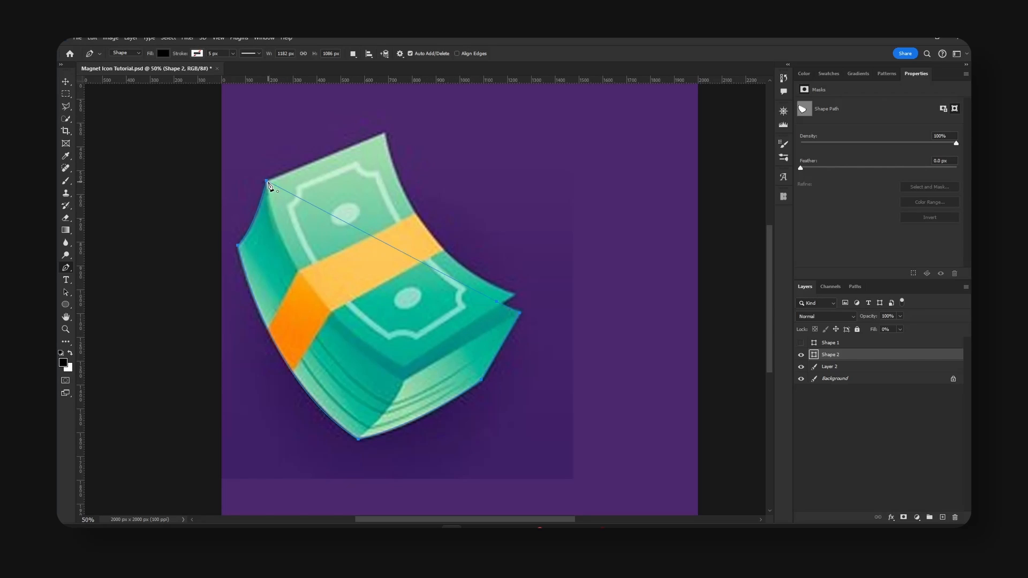
{"action": "left_click", "coordinate": [66, 81]}
{"action": "left_click_drag", "start_coordinate": [872, 332], "coordinate": [967, 343]}
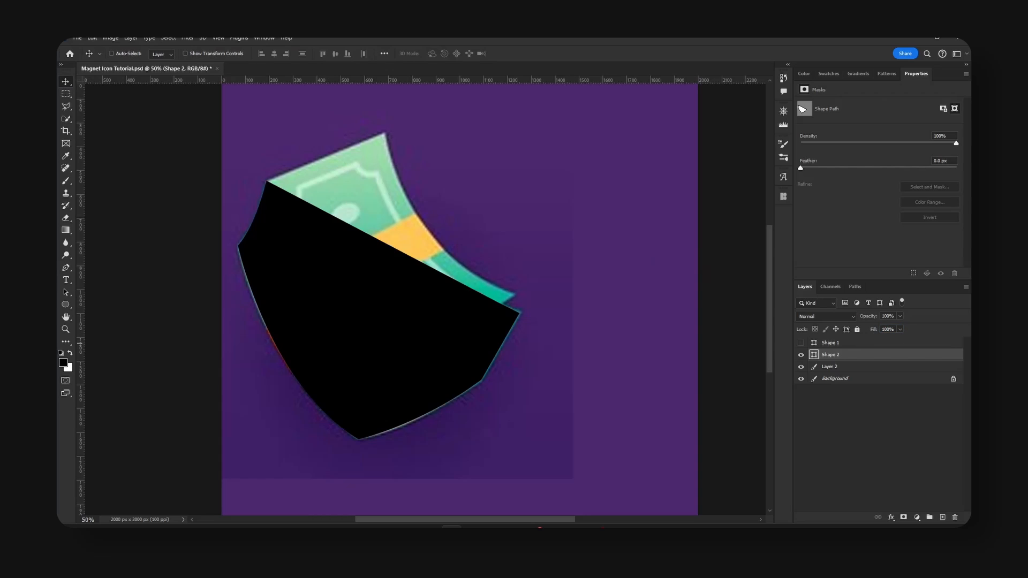
Show the green bill shape, align the black stack shape beneath it, and place both to the right of the reference money.
{"action": "left_click", "coordinate": [800, 342]}
{"action": "left_click_drag", "start_coordinate": [357, 317], "coordinate": [536, 320]}
{"action": "key", "text": "Up"}
{"action": "key", "text": "Left"}
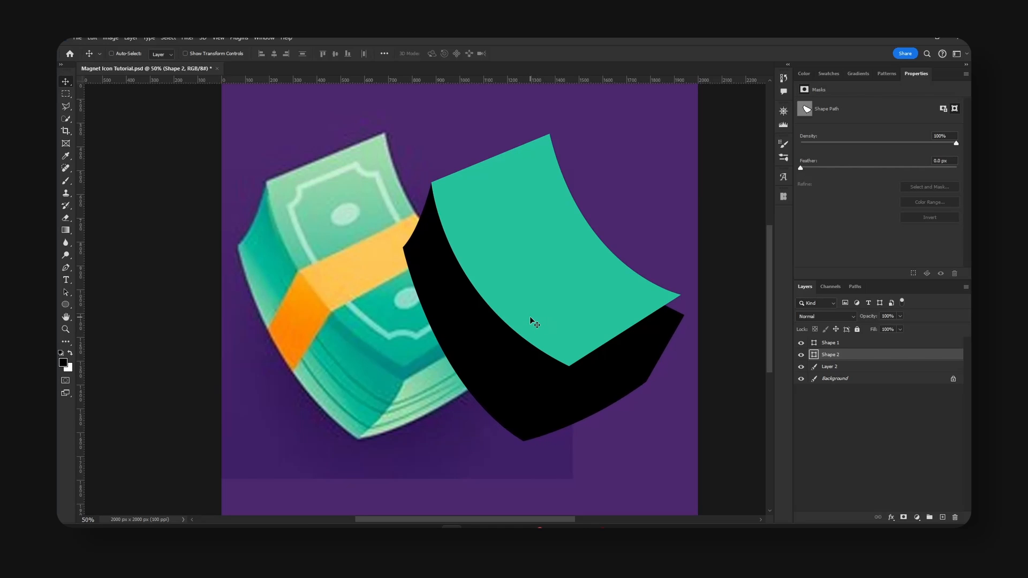
{"action": "key", "text": "Left"}
{"action": "key", "text": "Left"}
{"action": "key", "text": "Right"}
{"action": "key", "text": "Right"}
{"action": "key", "text": "Right"}
{"action": "key", "text": "Up"}
{"action": "left_click", "coordinate": [580, 324], "text": "shift"}
{"action": "left_click_drag", "start_coordinate": [579, 324], "coordinate": [656, 342]}
Recolor the black stack shape with teal #00a28a sampled from the side of the reference stack.
{"action": "left_click", "coordinate": [866, 357]}
{"action": "left_click", "coordinate": [800, 355]}
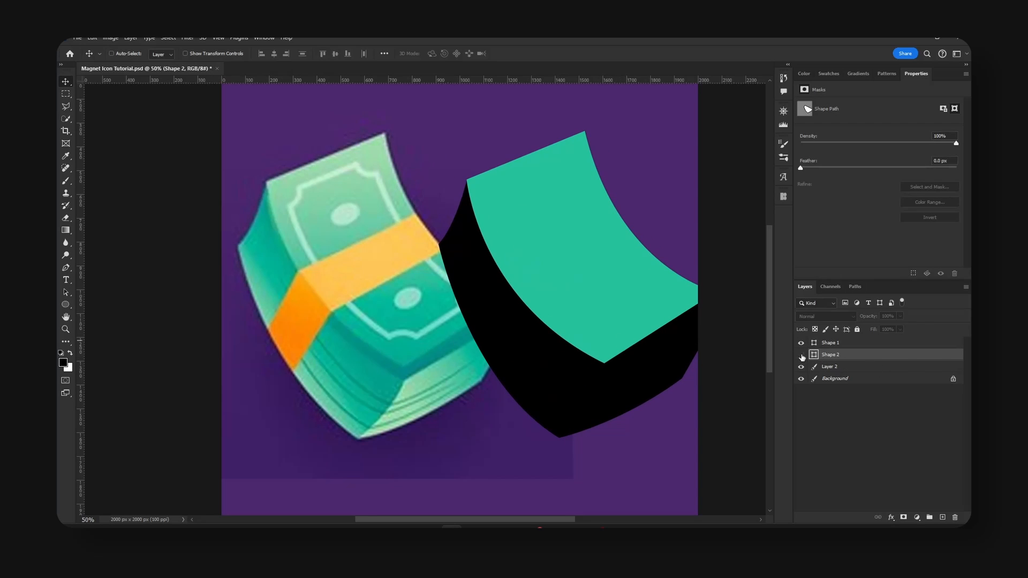
{"action": "double_click", "coordinate": [814, 354]}
{"action": "left_click", "coordinate": [365, 362]}
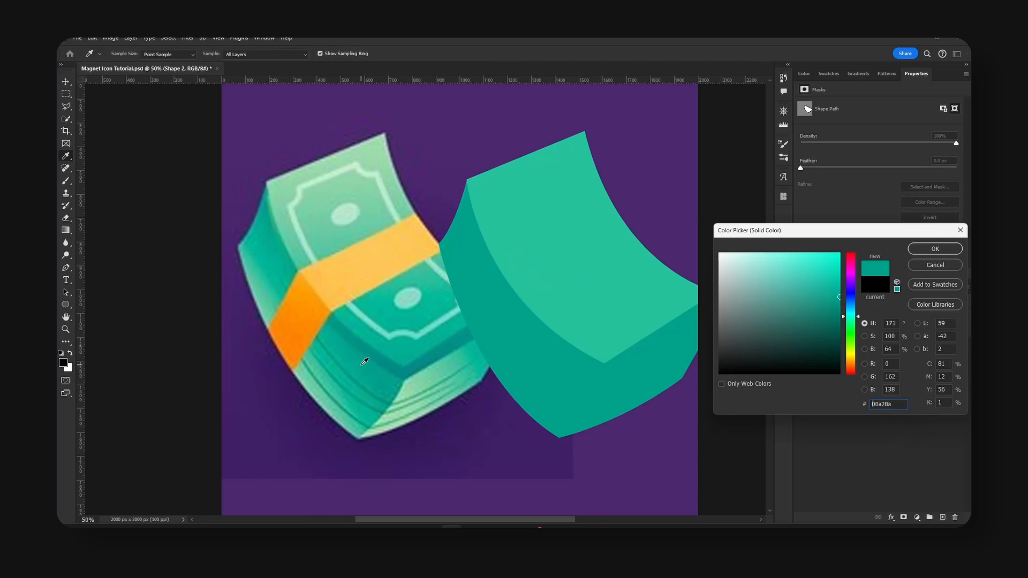
{"action": "left_click", "coordinate": [945, 249]}
{"action": "key", "text": "v"}
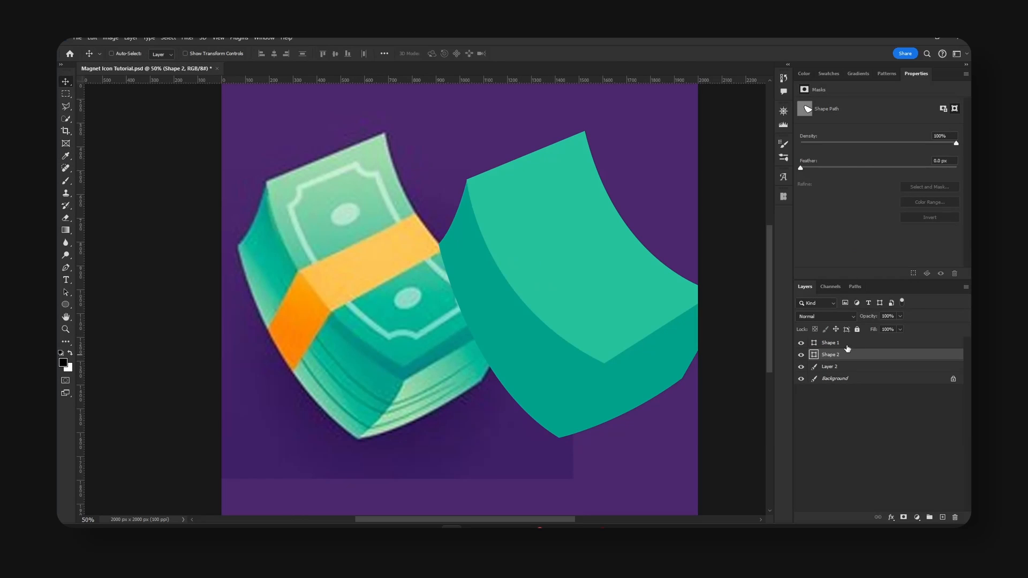
Move both green shapes up and left so they fit on the canvas, and hide them.
{"action": "left_click", "coordinate": [835, 343], "text": "shift"}
{"action": "left_click_drag", "start_coordinate": [592, 336], "coordinate": [483, 313]}
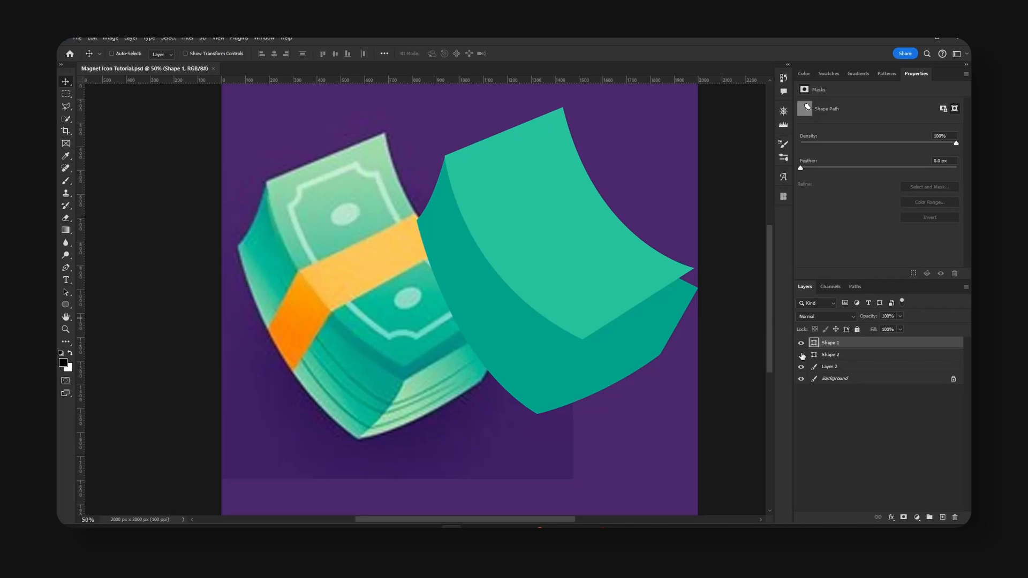
{"action": "left_click", "coordinate": [801, 354]}
{"action": "left_click", "coordinate": [801, 343]}
On a new top layer, trace the shadow bill beneath the reference's top bill with the Pen tool, curving its lower-left edge, and close the path.
{"action": "left_click", "coordinate": [942, 517]}
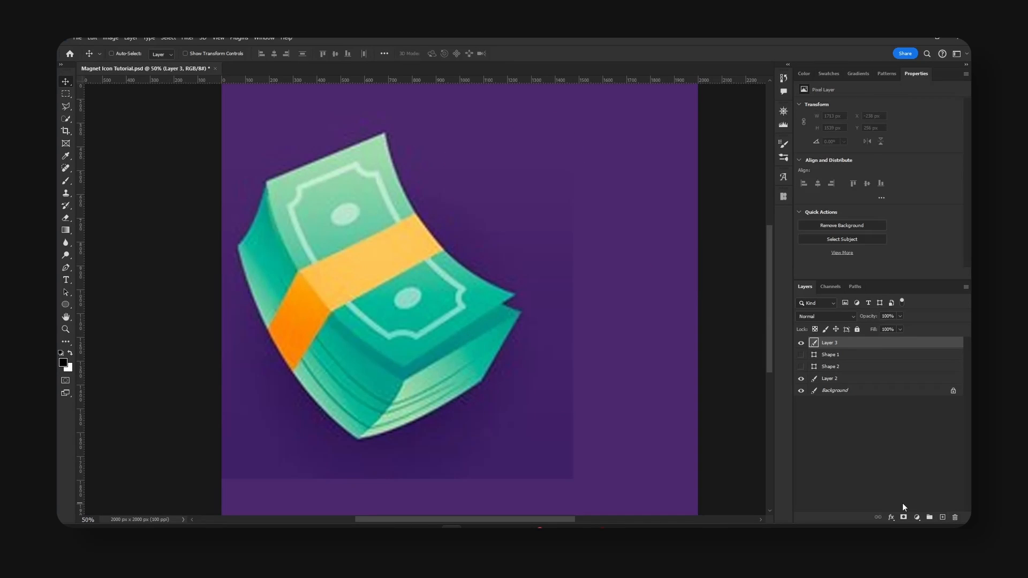
{"action": "key", "text": "p"}
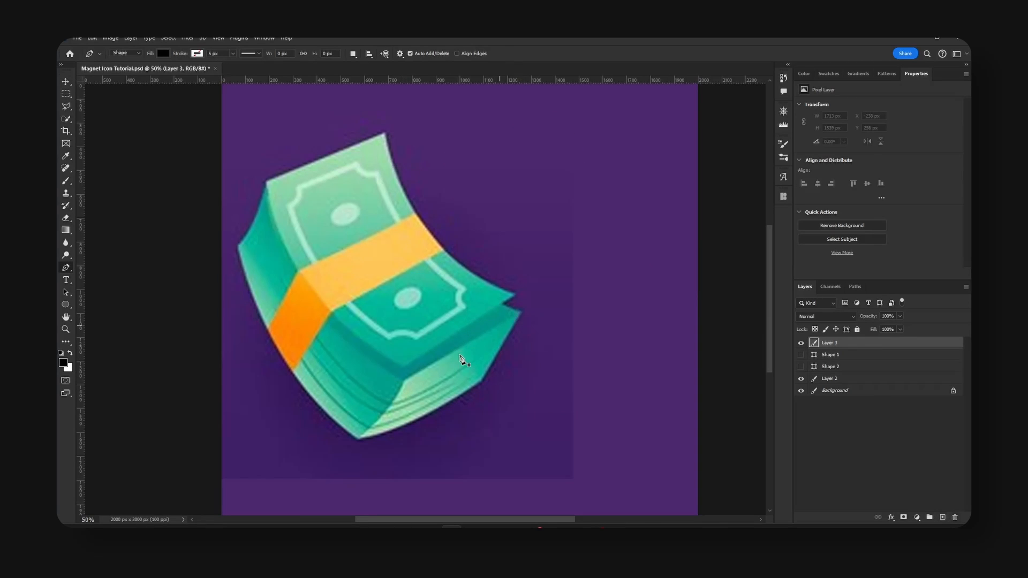
{"action": "left_click", "coordinate": [402, 380]}
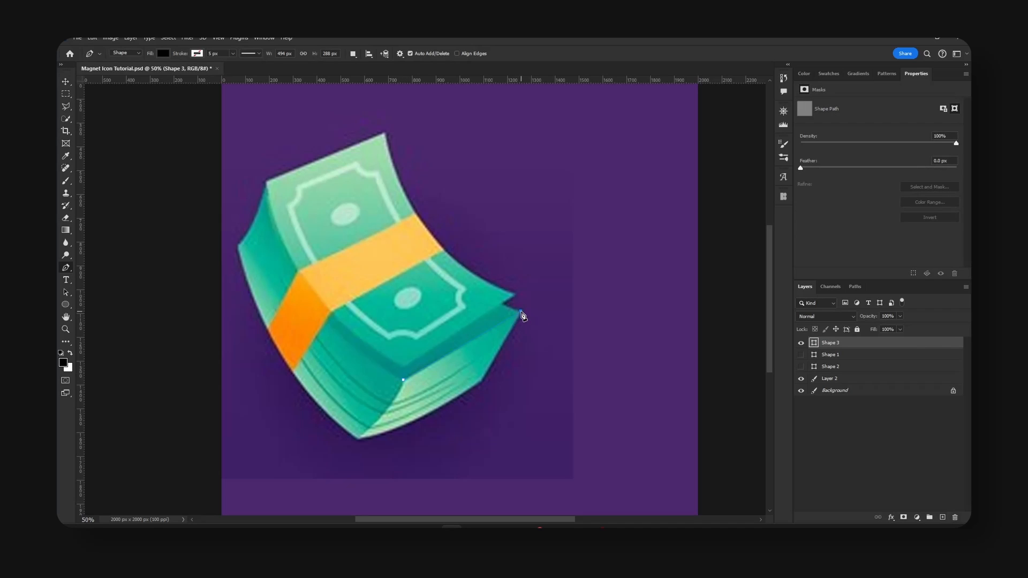
{"action": "left_click", "coordinate": [519, 314]}
{"action": "left_click", "coordinate": [490, 298]}
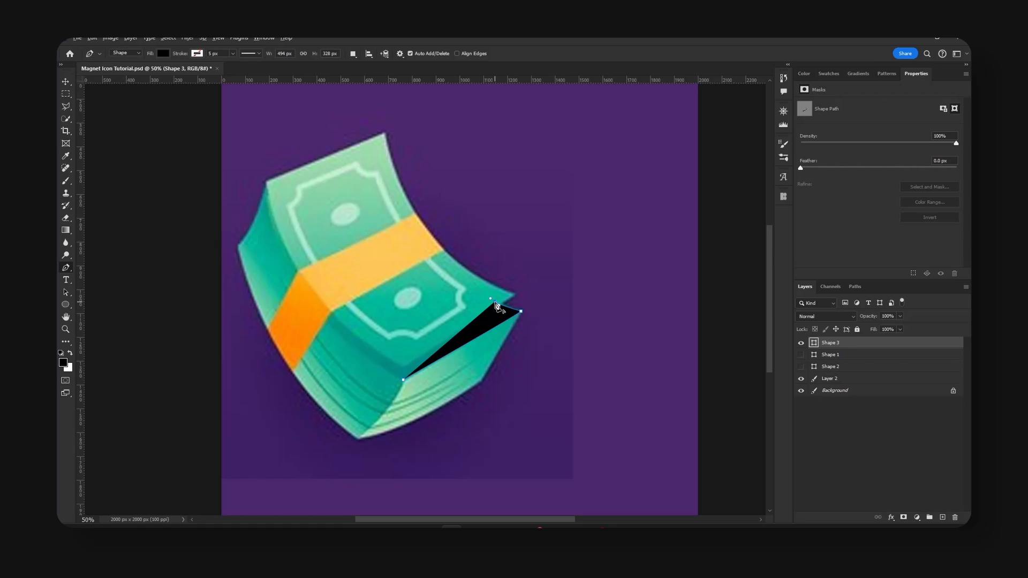
{"action": "left_click", "coordinate": [266, 182]}
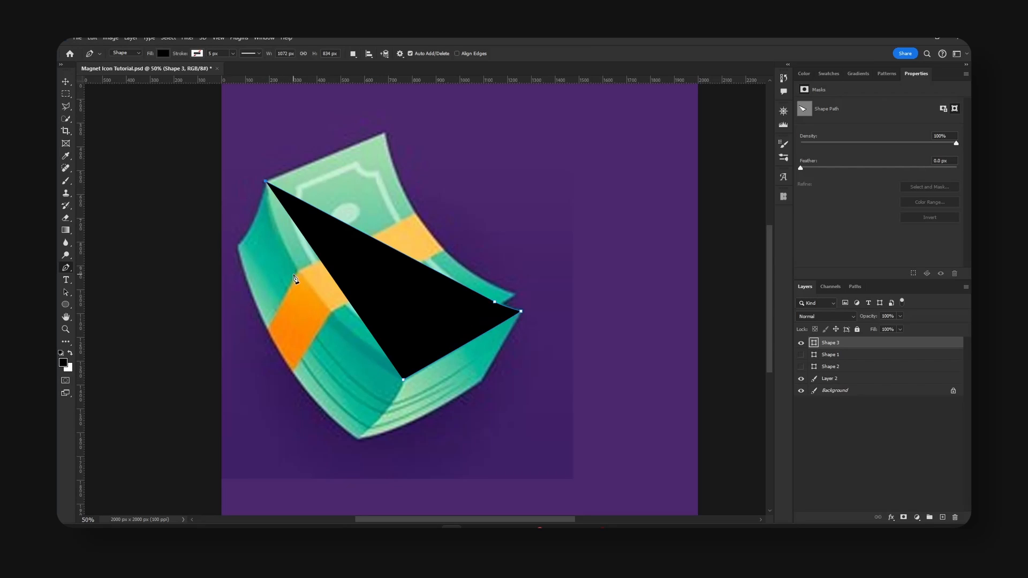
{"action": "left_click_drag", "start_coordinate": [295, 275], "coordinate": [315, 317]}
{"action": "left_click", "coordinate": [404, 382]}
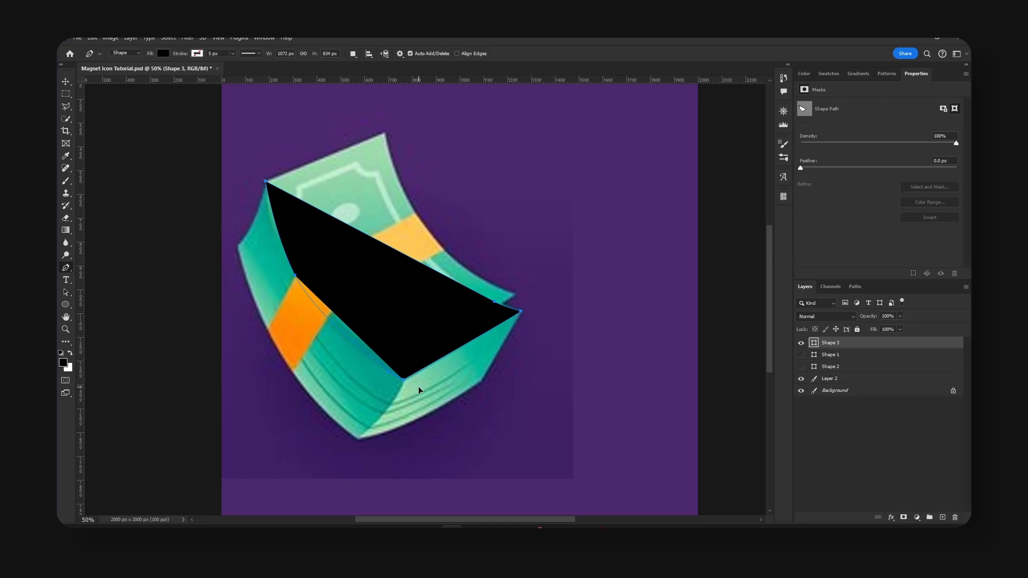
{"action": "key", "text": "v"}
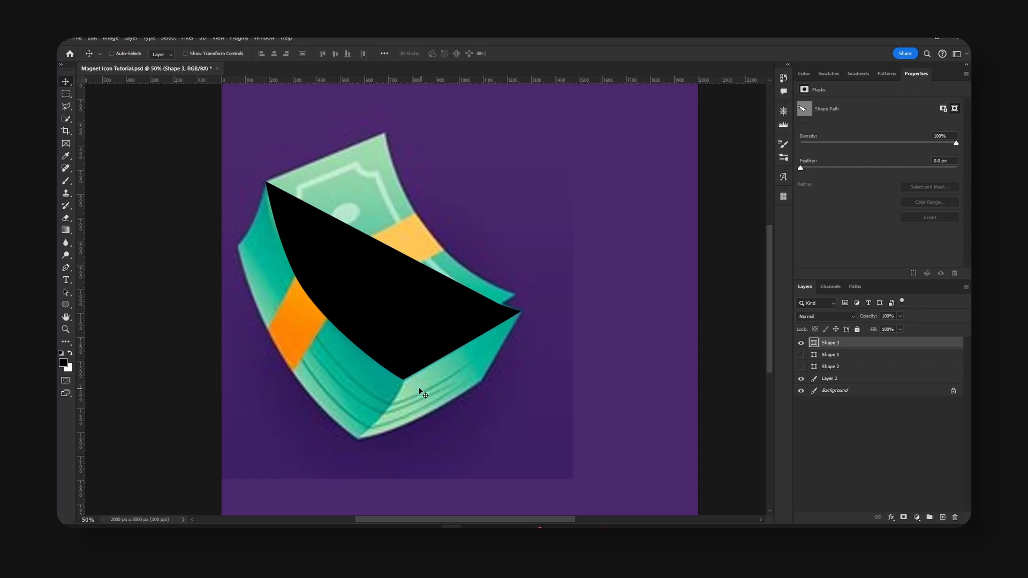
Show both green shapes, order the black shape's layer between them, and position it just beneath the top bill.
{"action": "left_click", "coordinate": [801, 355]}
{"action": "left_click", "coordinate": [801, 367]}
{"action": "left_click_drag", "start_coordinate": [849, 344], "coordinate": [850, 359]}
{"action": "left_click", "coordinate": [802, 343]}
{"action": "left_click", "coordinate": [802, 344]}
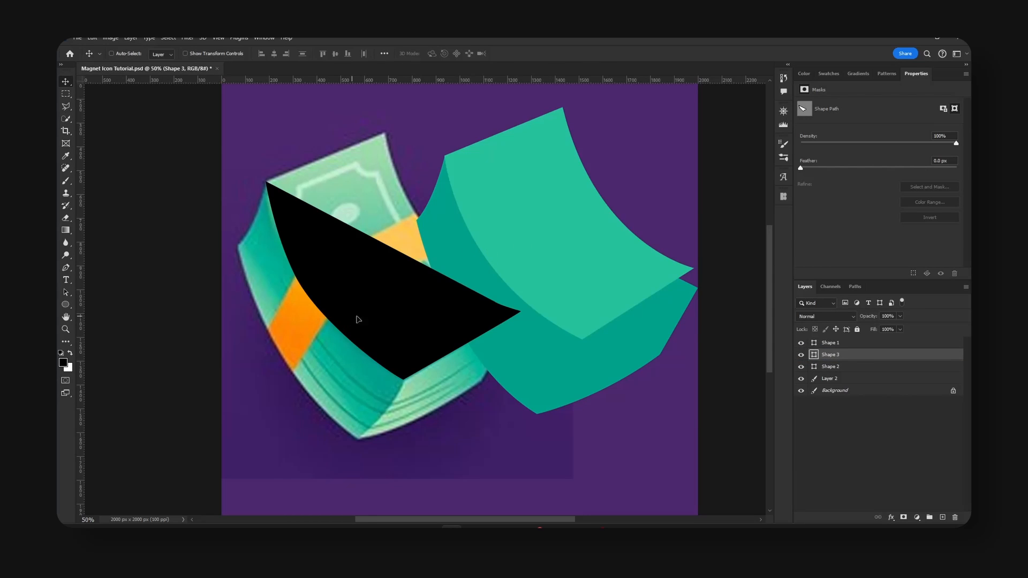
{"action": "left_click_drag", "start_coordinate": [356, 321], "coordinate": [541, 293]}
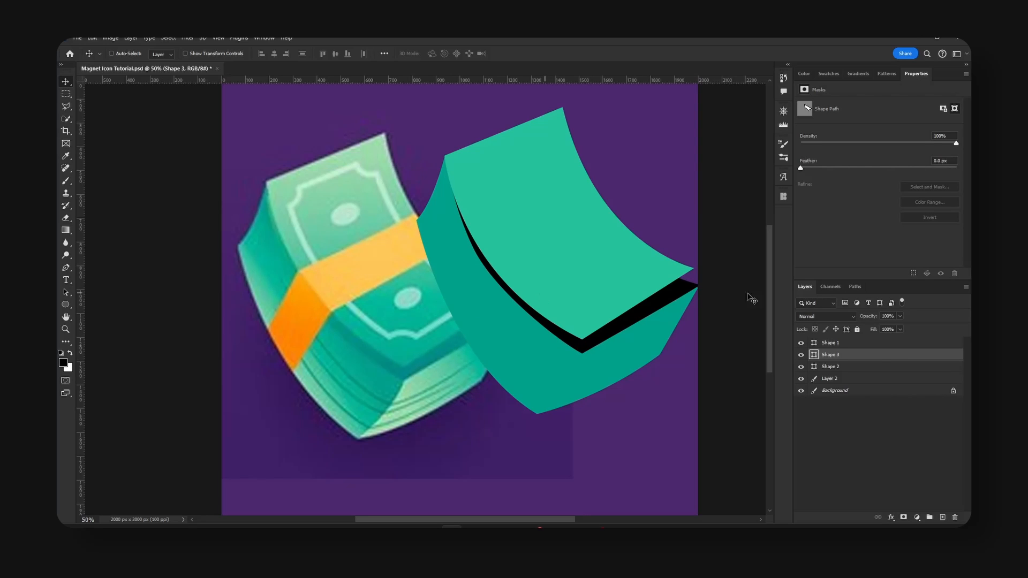
Clip the black shape to the stack shape and recolor it with dark teal sampled from the reference's shadow strip.
{"action": "right_click", "coordinate": [882, 357]}
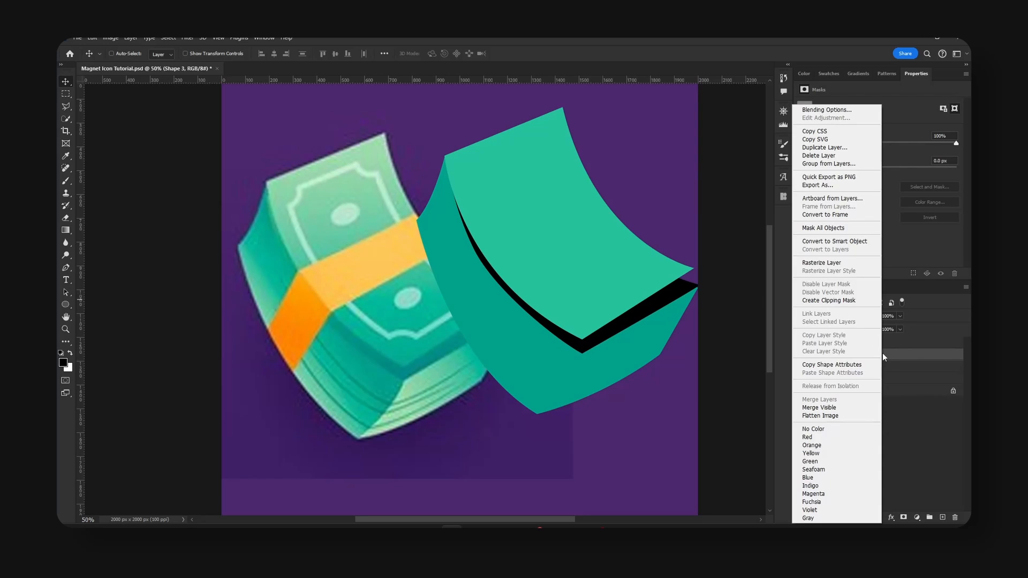
{"action": "left_click", "coordinate": [832, 301]}
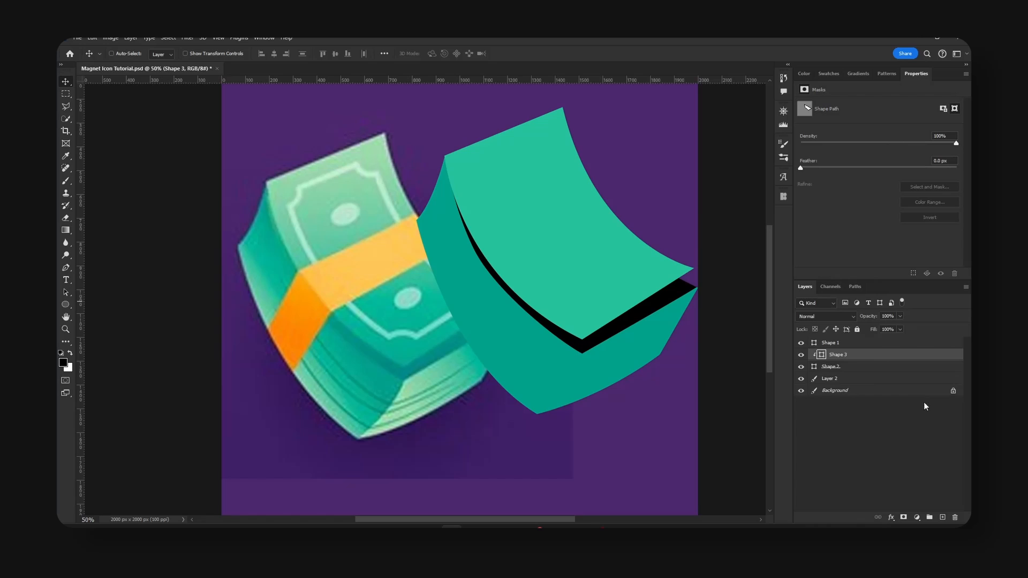
{"action": "double_click", "coordinate": [821, 355]}
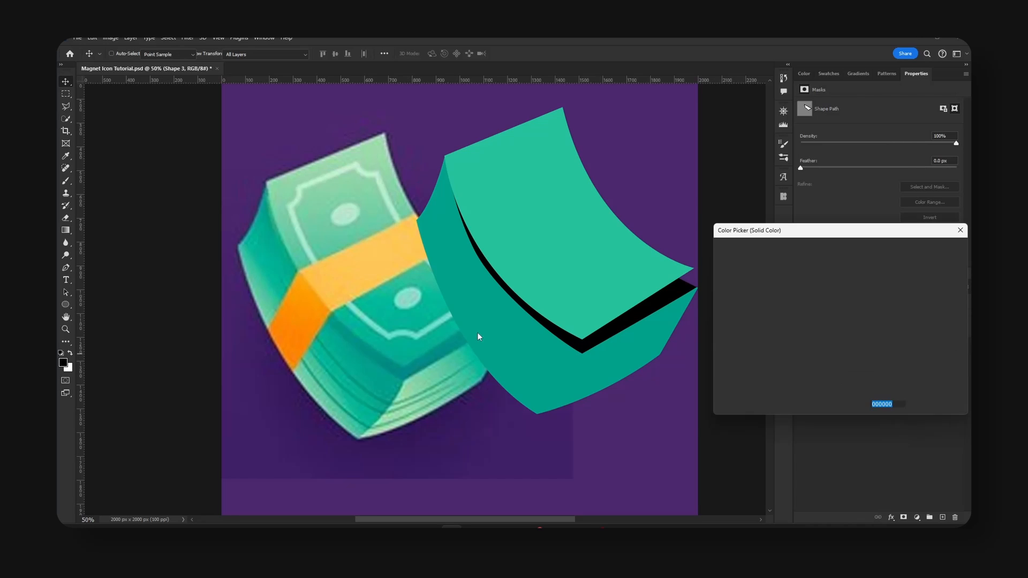
{"action": "left_click", "coordinate": [451, 343]}
{"action": "key", "text": "Return"}
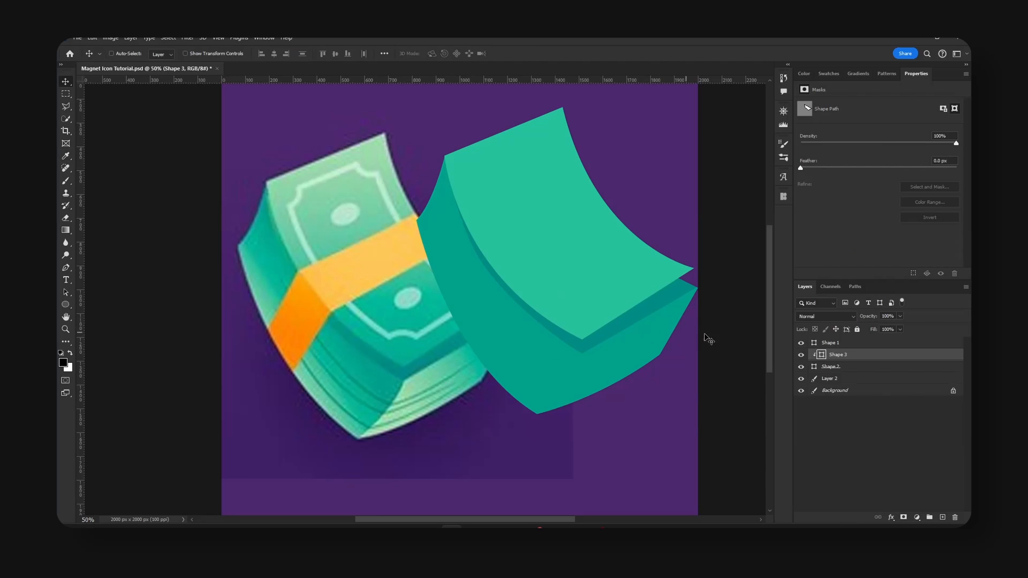
Move all three money shapes slightly right and down, and shift the reference image left to separate them.
{"action": "left_click", "coordinate": [839, 346]}
{"action": "left_click", "coordinate": [842, 368], "text": "shift"}
{"action": "left_click_drag", "start_coordinate": [666, 350], "coordinate": [576, 338]}
{"action": "left_click", "coordinate": [843, 381]}
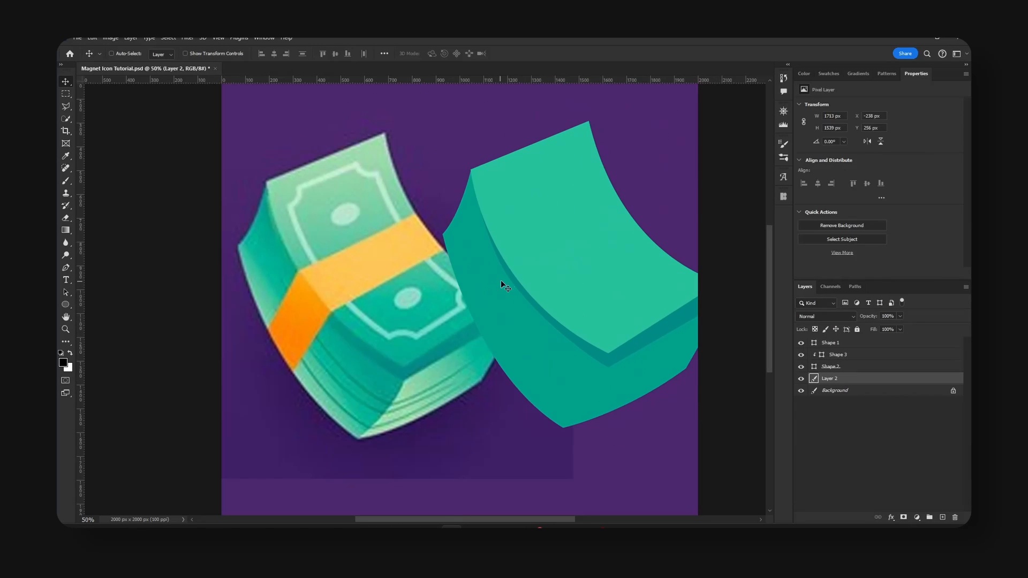
{"action": "left_click_drag", "start_coordinate": [500, 281], "coordinate": [444, 292]}
Add a new layer above the top bill shape and clip it to that shape.
{"action": "left_click", "coordinate": [814, 345]}
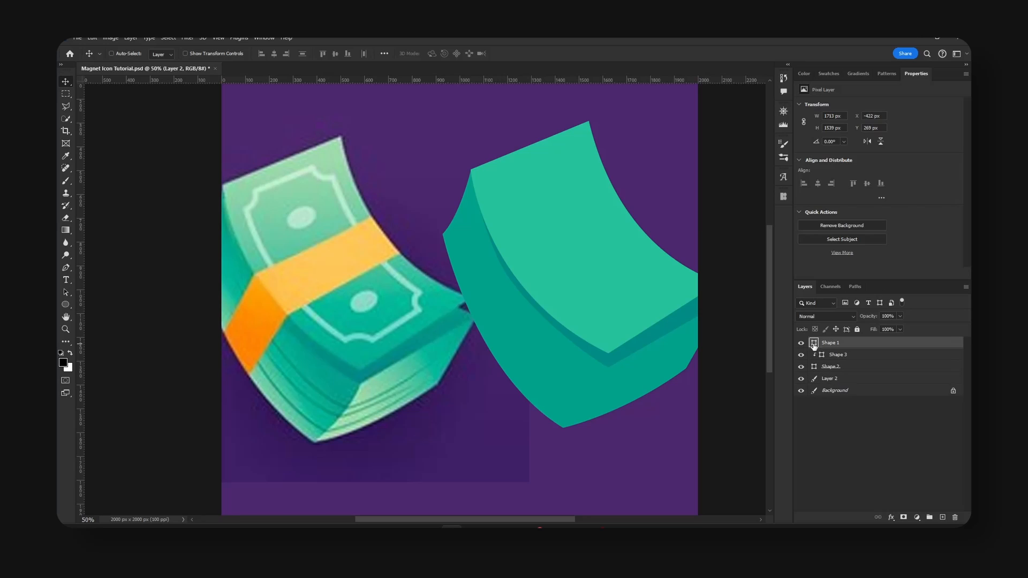
{"action": "left_click", "coordinate": [801, 344]}
{"action": "left_click", "coordinate": [801, 343]}
{"action": "left_click", "coordinate": [943, 517]}
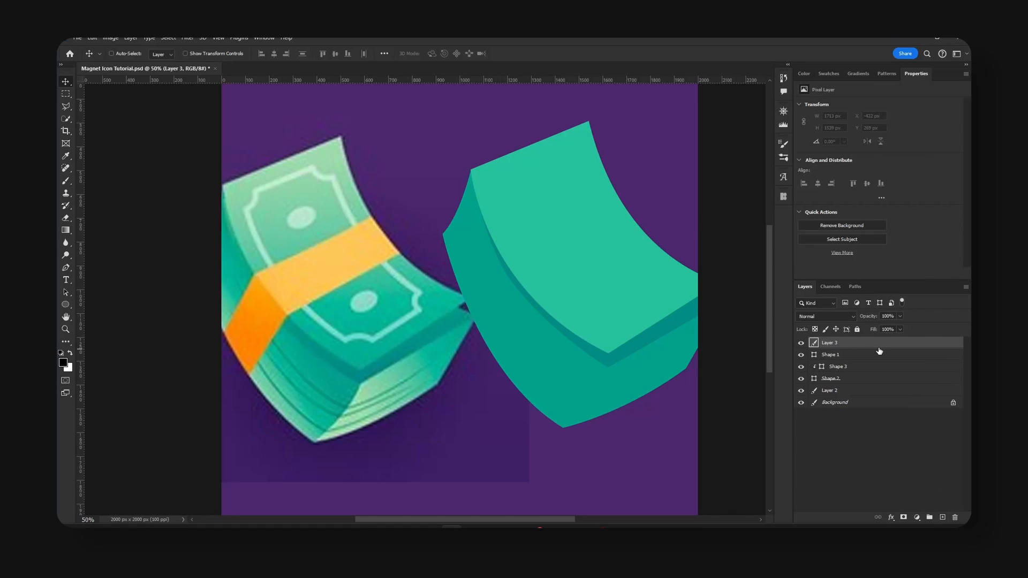
{"action": "right_click", "coordinate": [888, 343]}
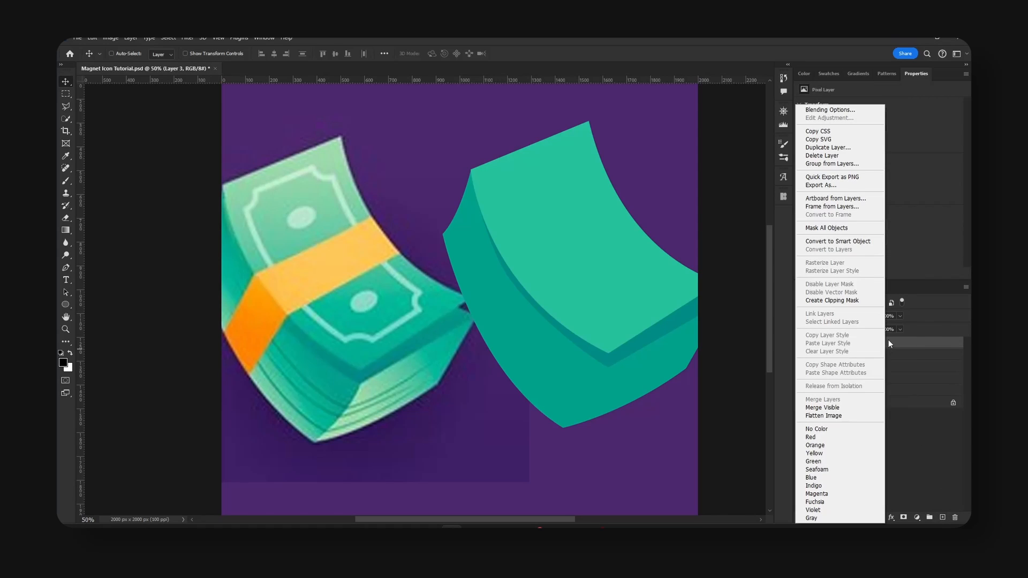
{"action": "left_click", "coordinate": [833, 300]}
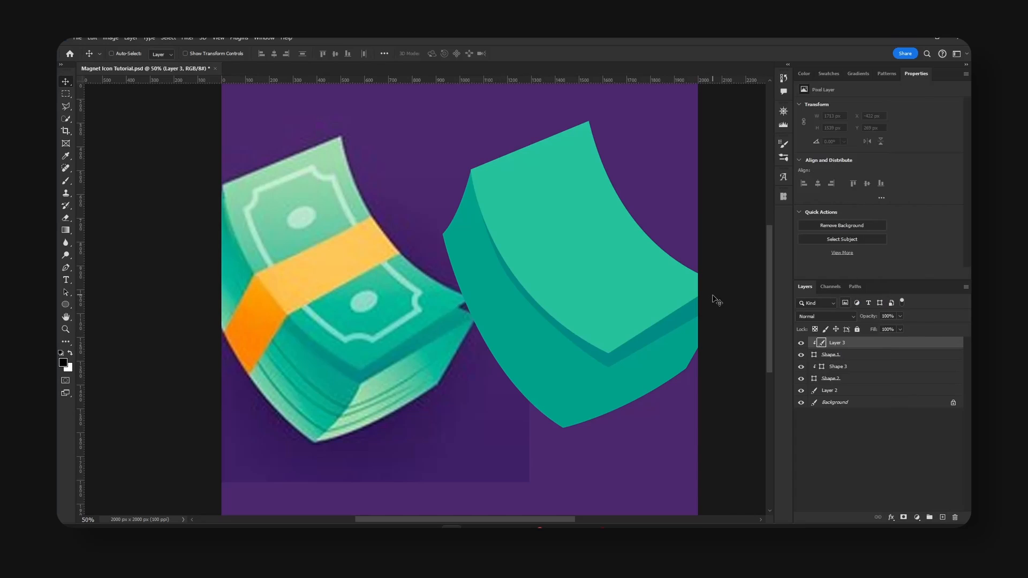
Set up a Soft Round brush with 0% hardness, 58% opacity and 44% flow.
{"action": "key", "text": "b"}
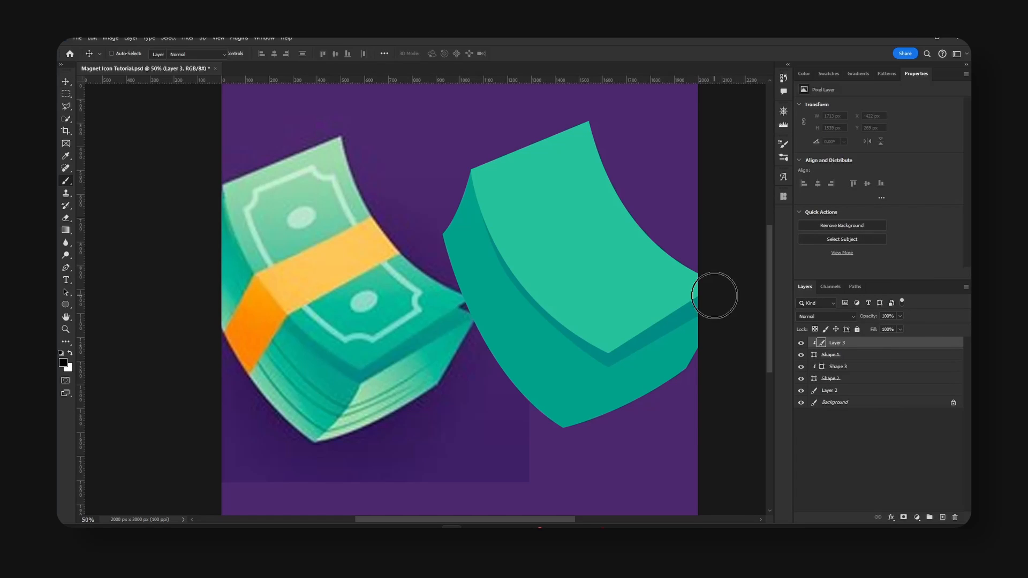
{"action": "left_click_drag", "start_coordinate": [252, 54], "coordinate": [237, 63]}
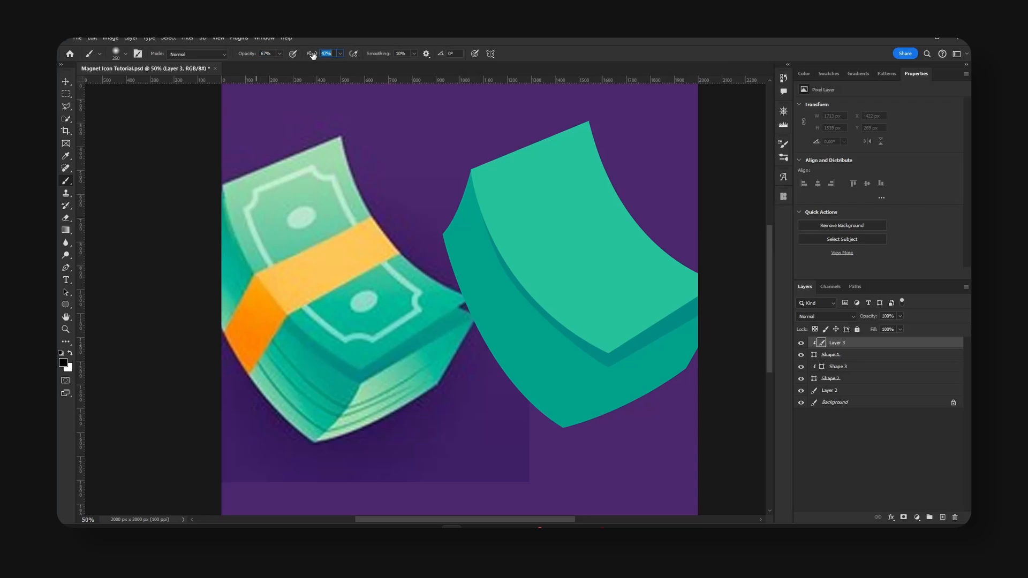
{"action": "left_click_drag", "start_coordinate": [313, 55], "coordinate": [245, 57]}
{"action": "left_click", "coordinate": [125, 54]}
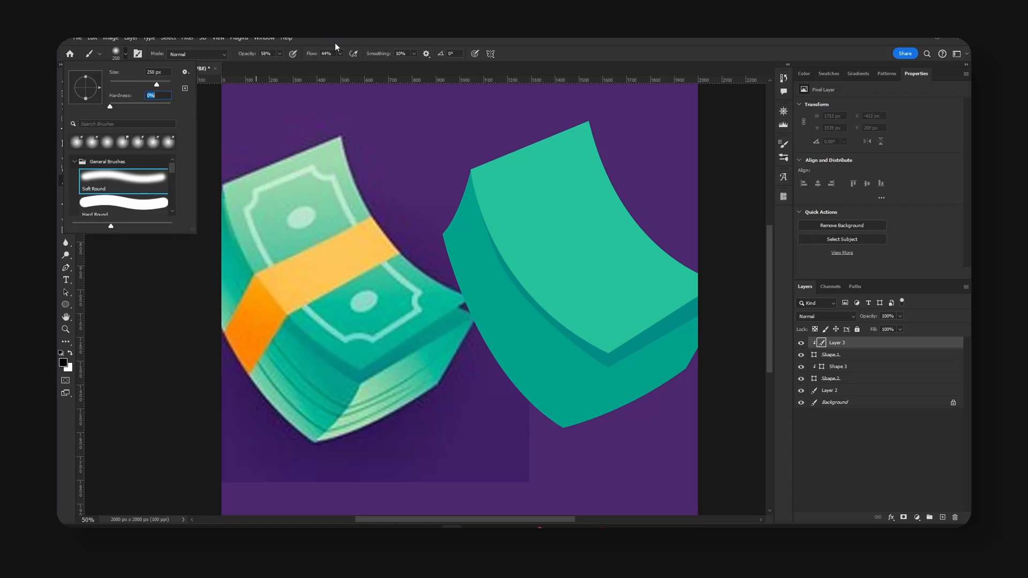
{"action": "key", "text": "Return"}
Sample light green from the reference bill's upper corner and paint it over the top bill's upper half with a 700–800 px brush.
{"action": "left_click", "coordinate": [335, 158], "text": "alt"}
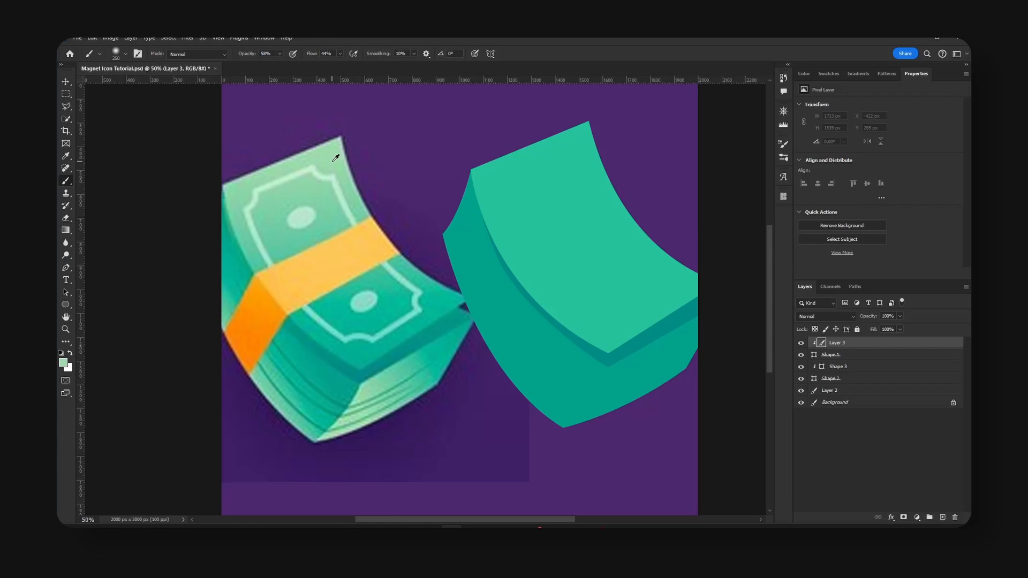
{"action": "key", "text": "bracketright"}
{"action": "key", "text": "bracketright"}
{"action": "key", "text": "bracketright"}
{"action": "key", "text": "bracketright"}
{"action": "key", "text": "bracketright"}
{"action": "key", "text": "bracketright"}
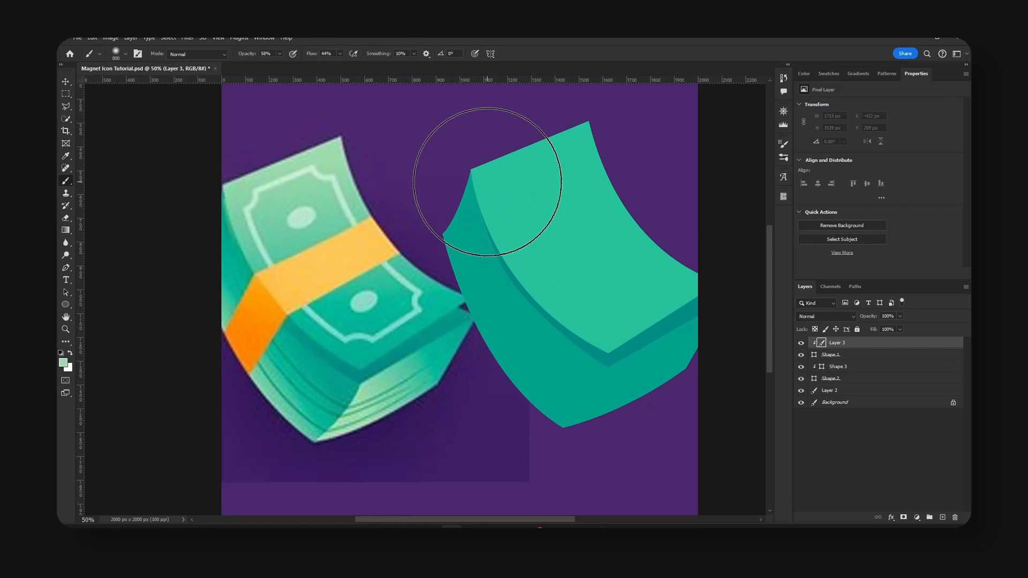
{"action": "left_click_drag", "start_coordinate": [448, 189], "coordinate": [620, 131]}
{"action": "left_click_drag", "start_coordinate": [480, 195], "coordinate": [636, 133]}
{"action": "key", "text": "bracketleft"}
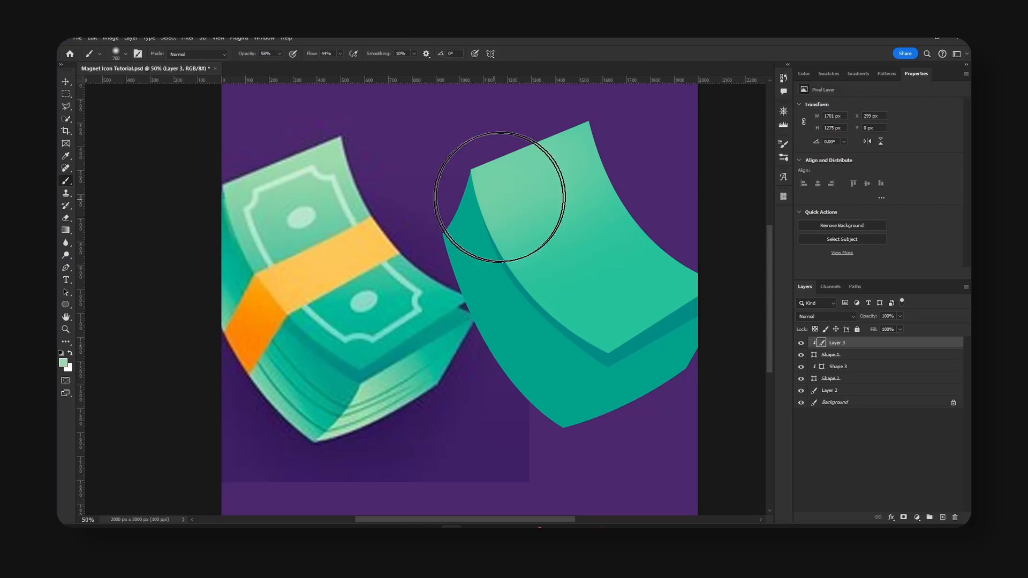
{"action": "key", "text": "bracketright"}
{"action": "mouse_move", "coordinate": [499, 197]}
{"action": "left_mouse_down"}
{"action": "mouse_move", "coordinate": [643, 147]}
{"action": "mouse_move", "coordinate": [504, 208]}
{"action": "mouse_move", "coordinate": [667, 162]}
{"action": "left_mouse_up"}
{"action": "left_click_drag", "start_coordinate": [514, 239], "coordinate": [528, 156]}
{"action": "key", "text": "bracketleft"}
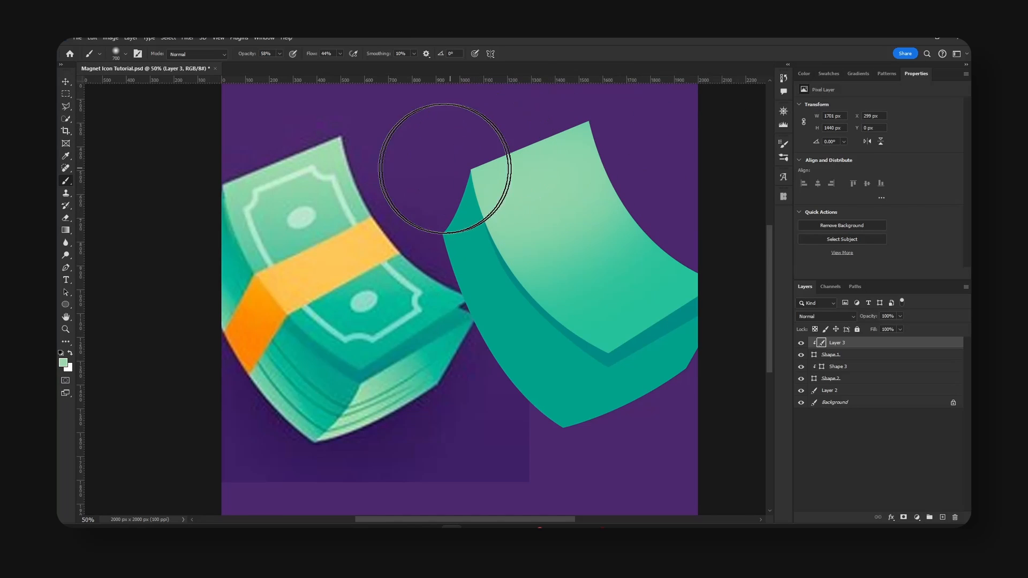
{"action": "mouse_move", "coordinate": [444, 169]}
{"action": "left_mouse_down"}
{"action": "mouse_move", "coordinate": [611, 101]}
{"action": "mouse_move", "coordinate": [649, 103]}
{"action": "left_mouse_up"}
{"action": "key", "text": "bracketright"}
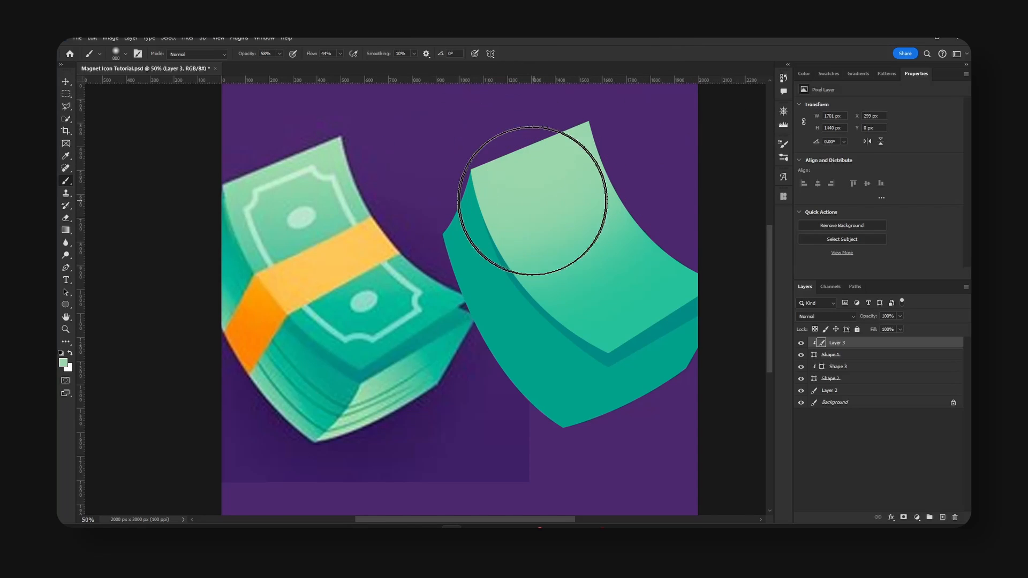
{"action": "left_click_drag", "start_coordinate": [493, 226], "coordinate": [698, 152]}
{"action": "left_click_drag", "start_coordinate": [462, 274], "coordinate": [729, 156]}
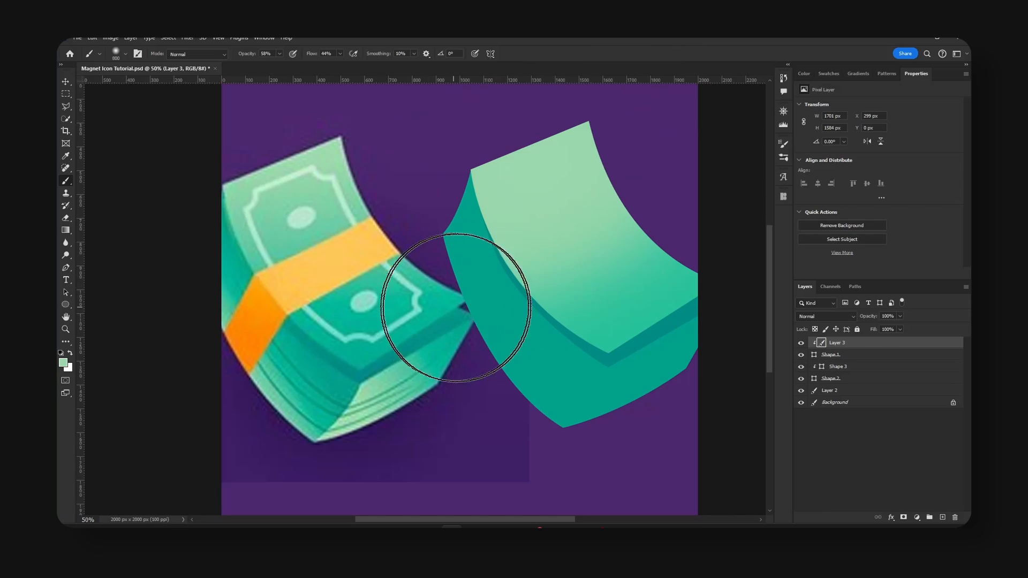
Paint the bill's lower part with teal sampled from the reference, and blend the middle with a sampled mid green.
{"action": "left_click", "coordinate": [434, 313], "text": "alt"}
{"action": "mouse_move", "coordinate": [489, 309]}
{"action": "left_mouse_down"}
{"action": "mouse_move", "coordinate": [631, 339]}
{"action": "mouse_move", "coordinate": [610, 343]}
{"action": "mouse_move", "coordinate": [594, 331]}
{"action": "mouse_move", "coordinate": [678, 292]}
{"action": "left_mouse_up"}
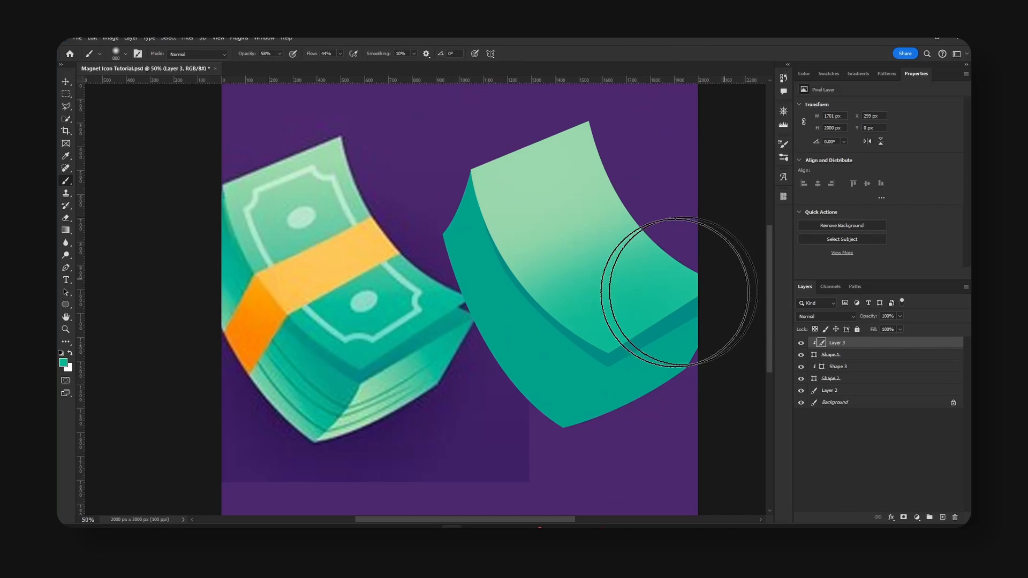
{"action": "left_click", "coordinate": [280, 220], "text": "alt"}
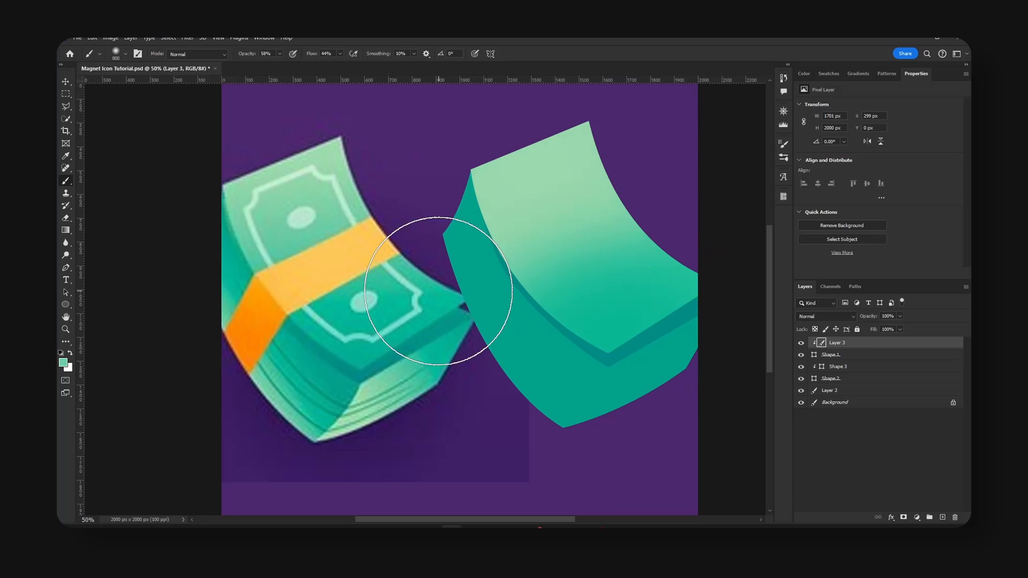
{"action": "left_click_drag", "start_coordinate": [439, 291], "coordinate": [697, 200]}
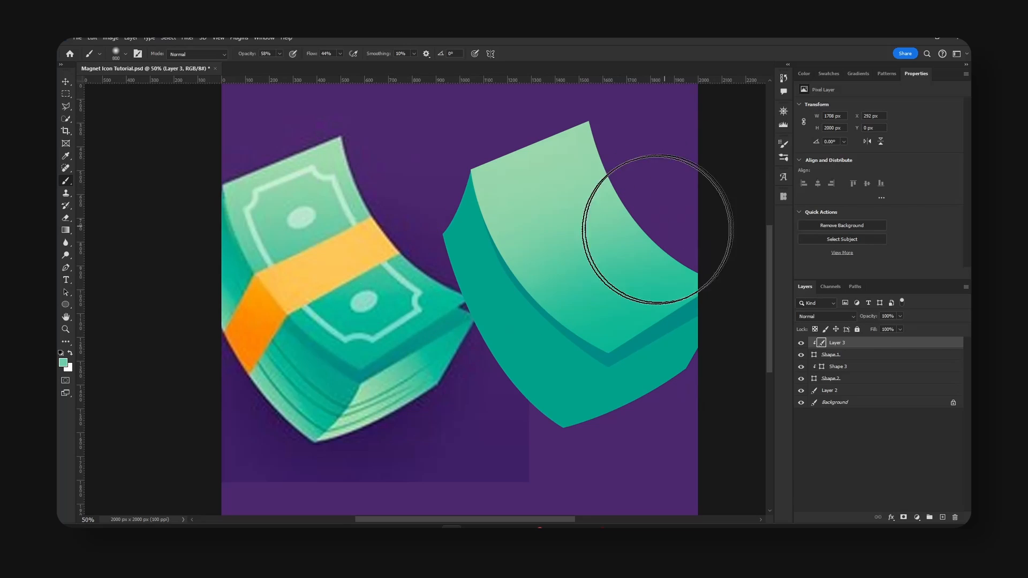
Brush green sampled from the reference bill's upper corner across the top bill's upper part and save the document.
{"action": "left_click", "coordinate": [239, 190], "text": "alt"}
{"action": "left_click_drag", "start_coordinate": [440, 186], "coordinate": [626, 104]}
{"action": "key", "text": "v"}
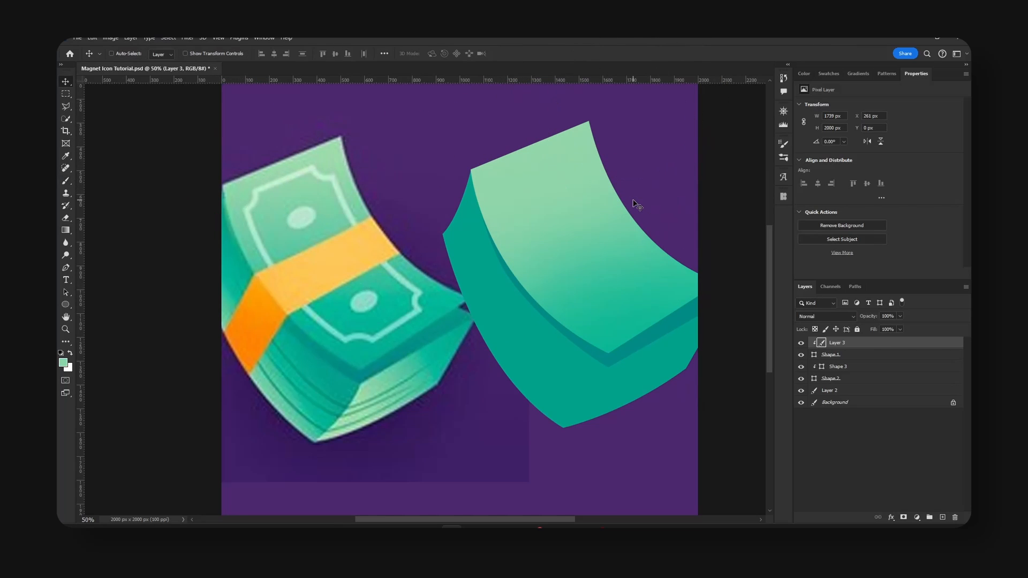
{"action": "key", "text": "ctrl+s"}
Enable an Inner Shadow on the top bill shape layer and set its color to white (ffffff).
{"action": "left_click", "coordinate": [801, 355]}
{"action": "left_click", "coordinate": [873, 356]}
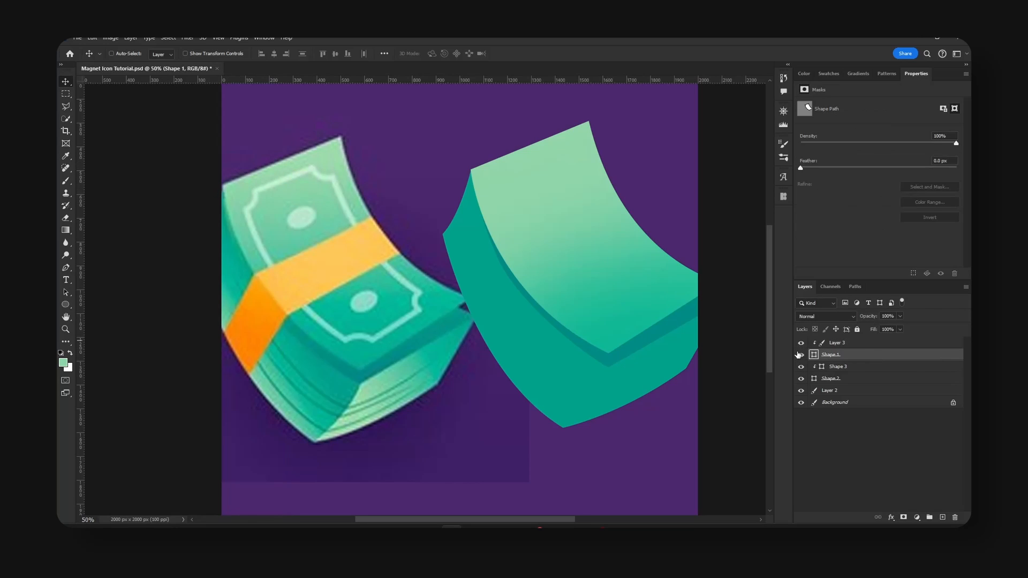
{"action": "left_click", "coordinate": [800, 355]}
{"action": "left_click", "coordinate": [800, 354]}
{"action": "right_click", "coordinate": [856, 358]}
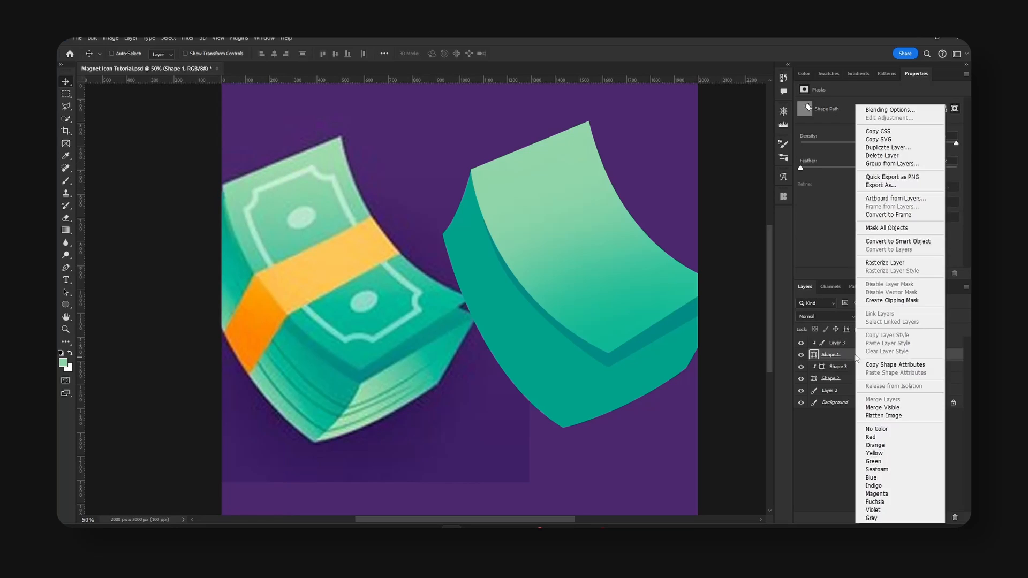
{"action": "left_click", "coordinate": [914, 110]}
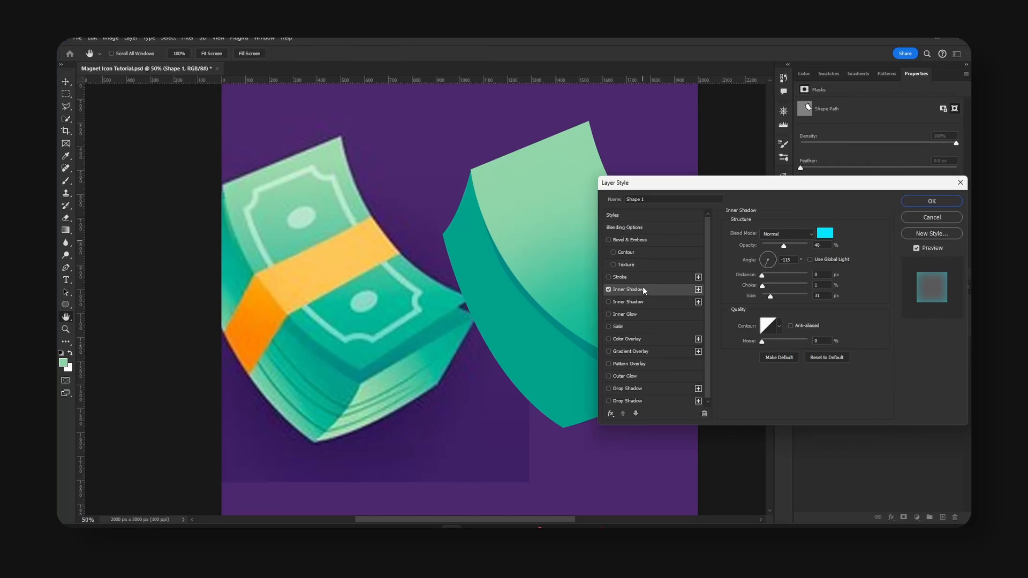
{"action": "left_click", "coordinate": [832, 234]}
{"action": "left_click_drag", "start_coordinate": [749, 265], "coordinate": [718, 252]}
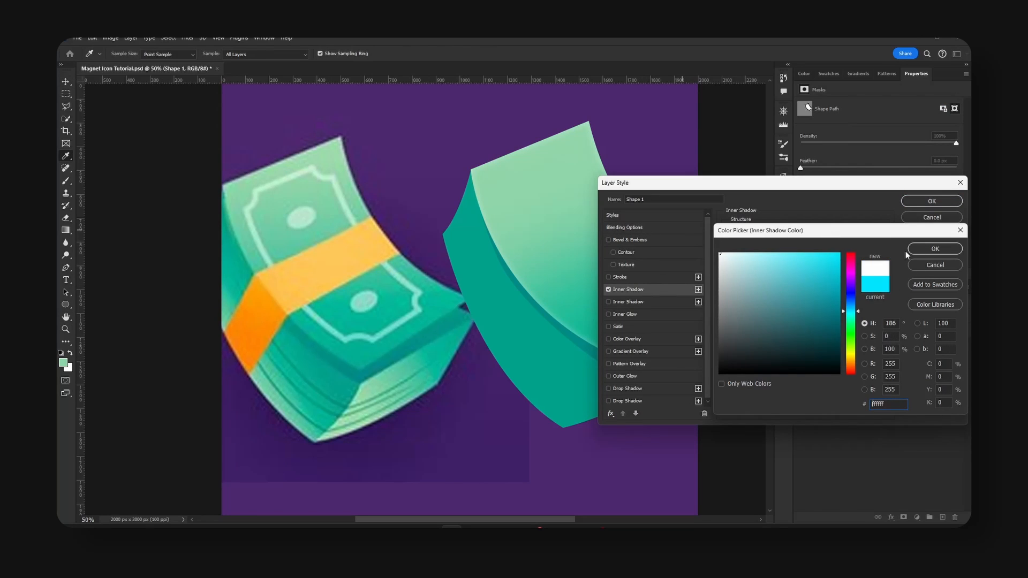
{"action": "left_click", "coordinate": [927, 252]}
Set the inner shadow to choke 100%, size 0 px and distance 9 px, with the light coming from the upper right.
{"action": "mouse_move", "coordinate": [763, 286]}
{"action": "left_mouse_down"}
{"action": "mouse_move", "coordinate": [811, 287]}
{"action": "mouse_move", "coordinate": [758, 293]}
{"action": "left_mouse_up"}
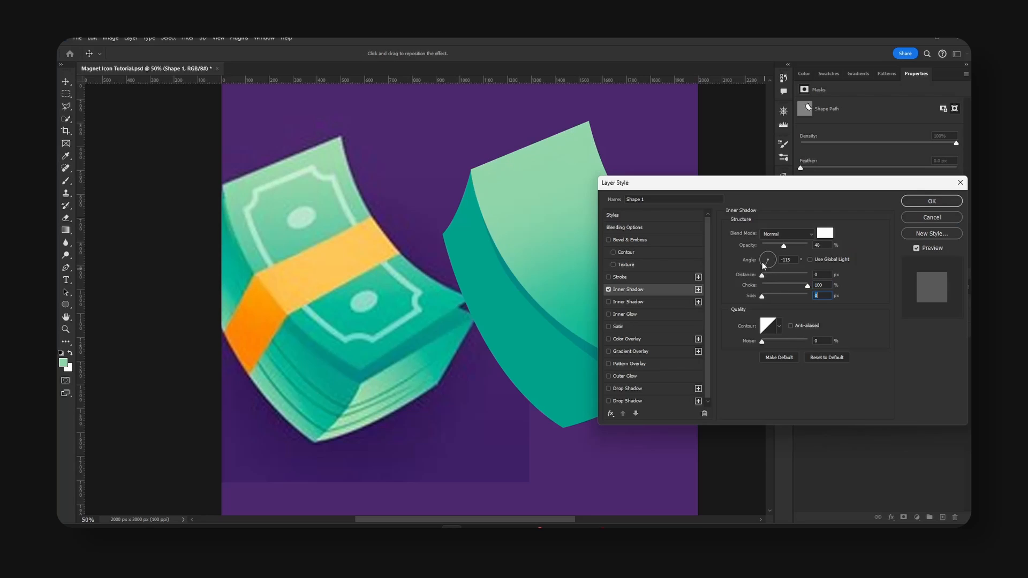
{"action": "left_click_drag", "start_coordinate": [767, 253], "coordinate": [767, 274]}
{"action": "left_click_drag", "start_coordinate": [778, 185], "coordinate": [866, 185]}
{"action": "left_click_drag", "start_coordinate": [859, 256], "coordinate": [859, 254]}
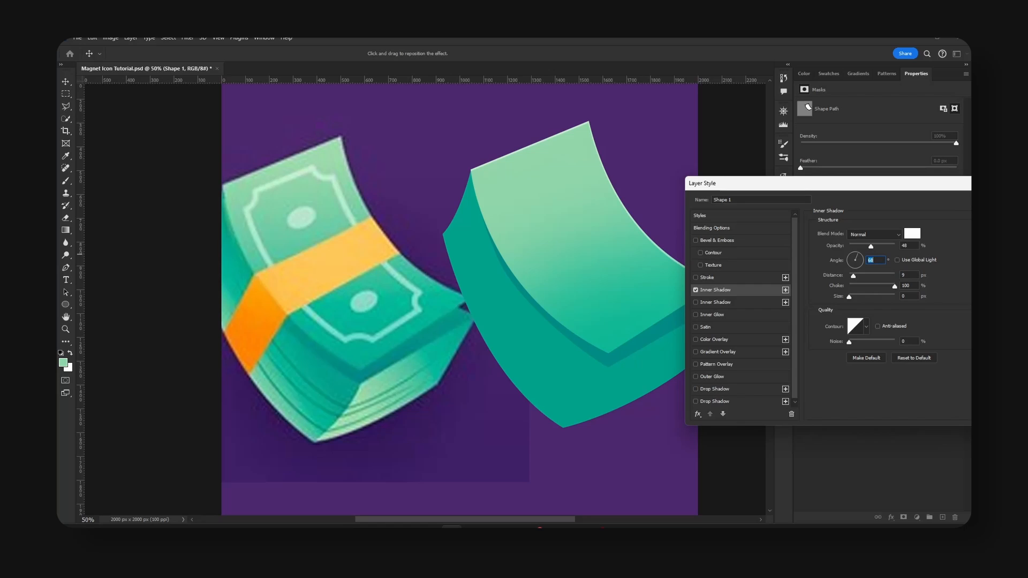
{"action": "key", "text": "Return"}
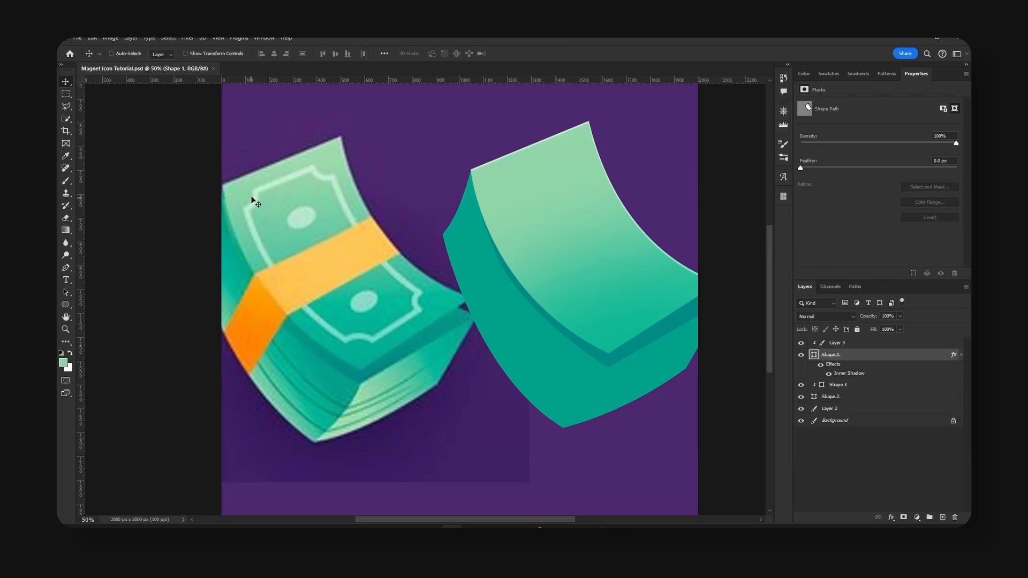
On a new layer, trace the upper edge and first notched corner of the reference bill's frame with a white-filled Pen shape.
{"action": "left_click", "coordinate": [961, 356]}
{"action": "left_click", "coordinate": [942, 517]}
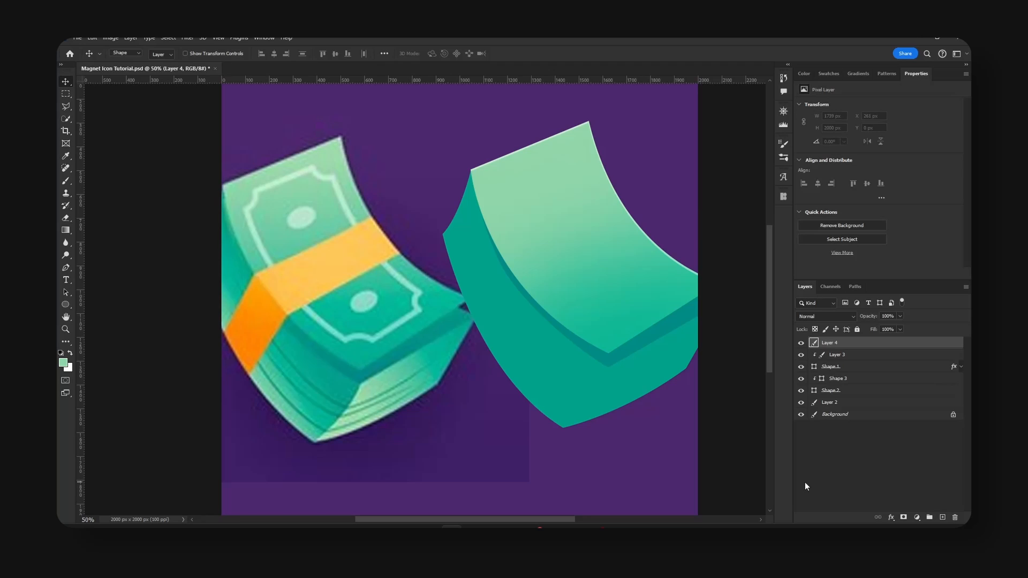
{"action": "key", "text": "p"}
{"action": "key", "text": "d"}
{"action": "key", "text": "x"}
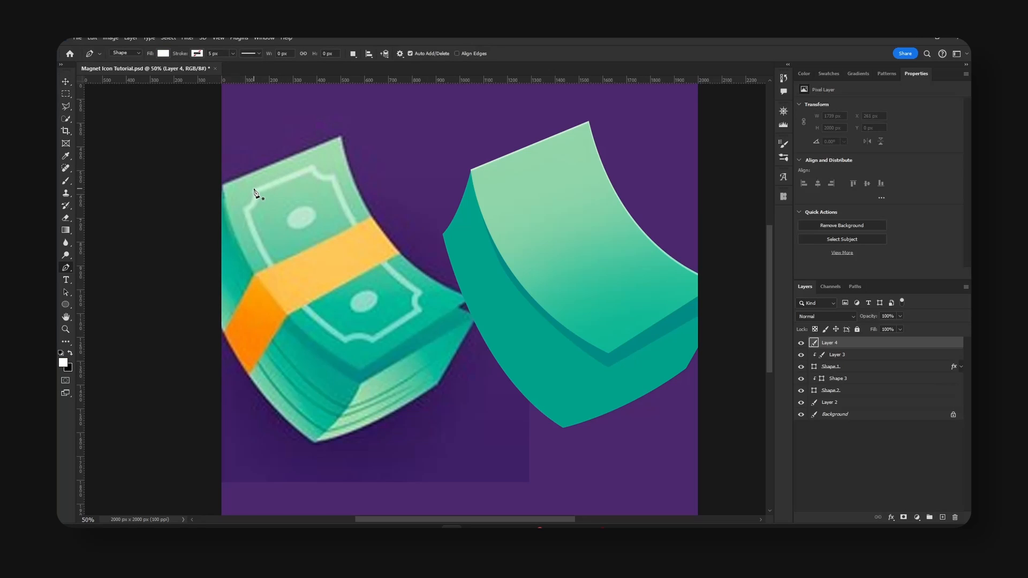
{"action": "left_click", "coordinate": [253, 187]}
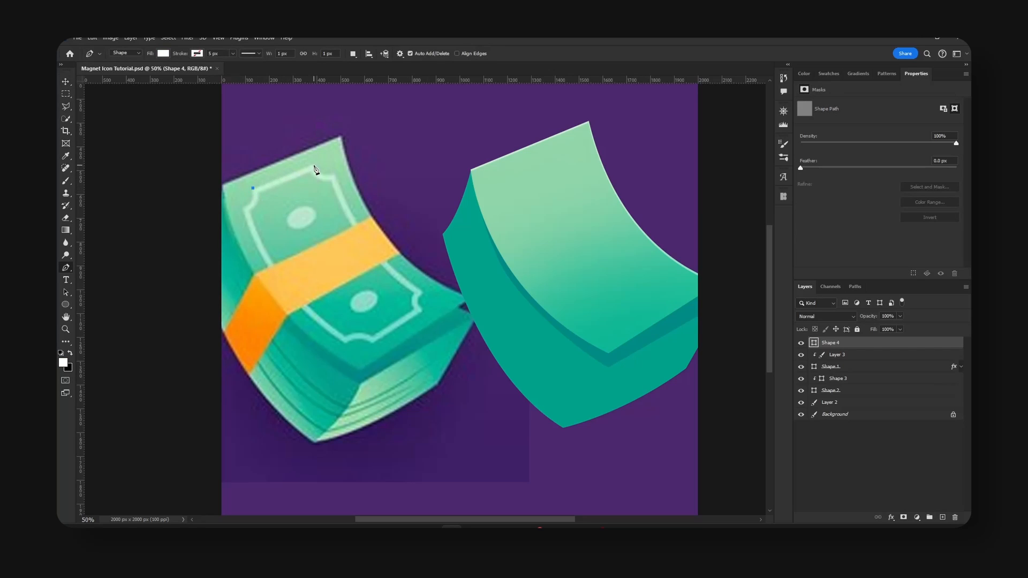
{"action": "left_click", "coordinate": [313, 166]}
{"action": "left_click_drag", "start_coordinate": [334, 174], "coordinate": [346, 167]}
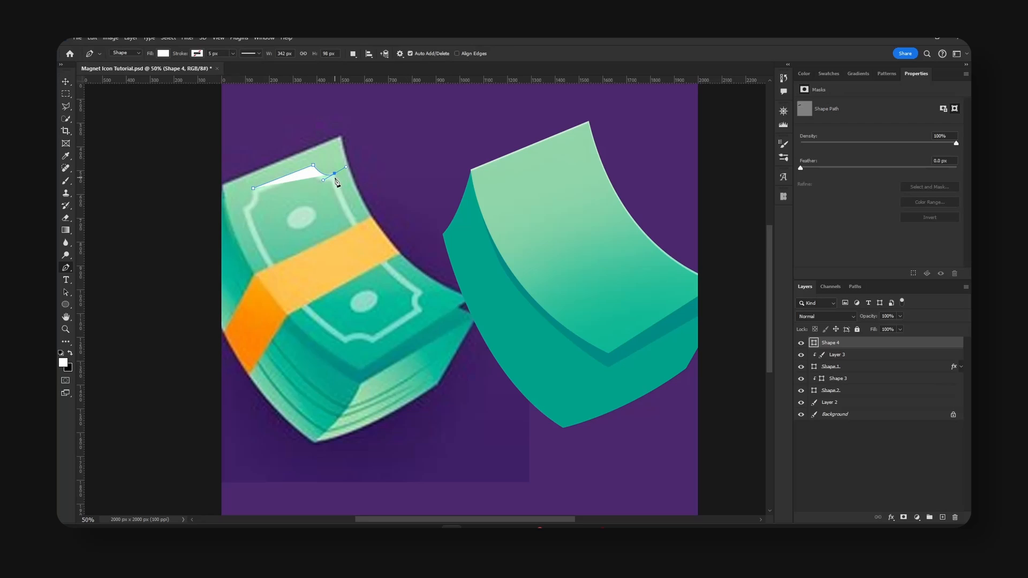
{"action": "left_click", "coordinate": [334, 174], "text": "alt"}
Finish the white outline around the reference frame's remaining edges and notched corners, and move the shape onto the recreated top bill.
{"action": "left_click_drag", "start_coordinate": [422, 292], "coordinate": [430, 317]}
{"action": "left_click", "coordinate": [421, 292], "text": "alt"}
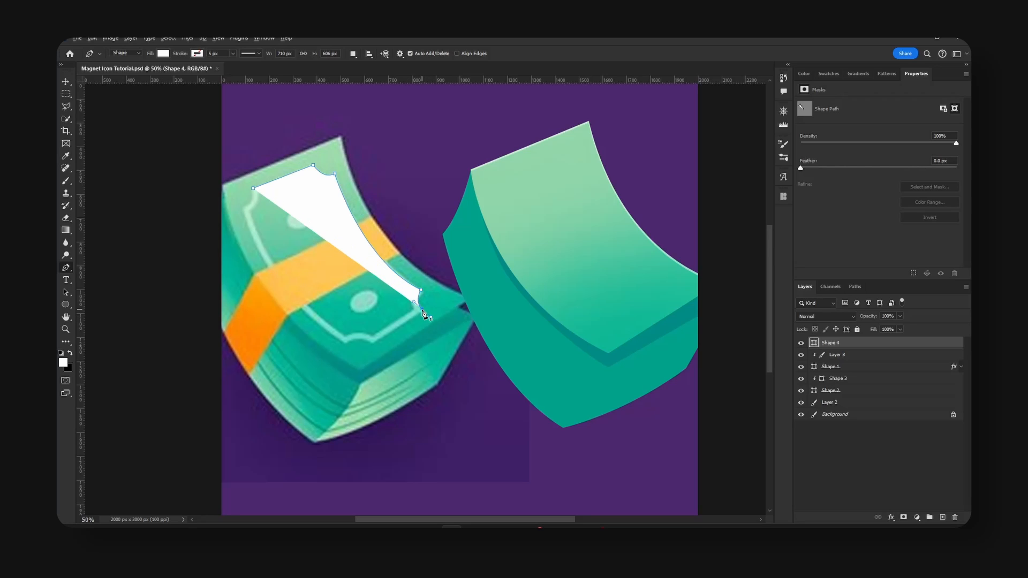
{"action": "left_click", "coordinate": [374, 341]}
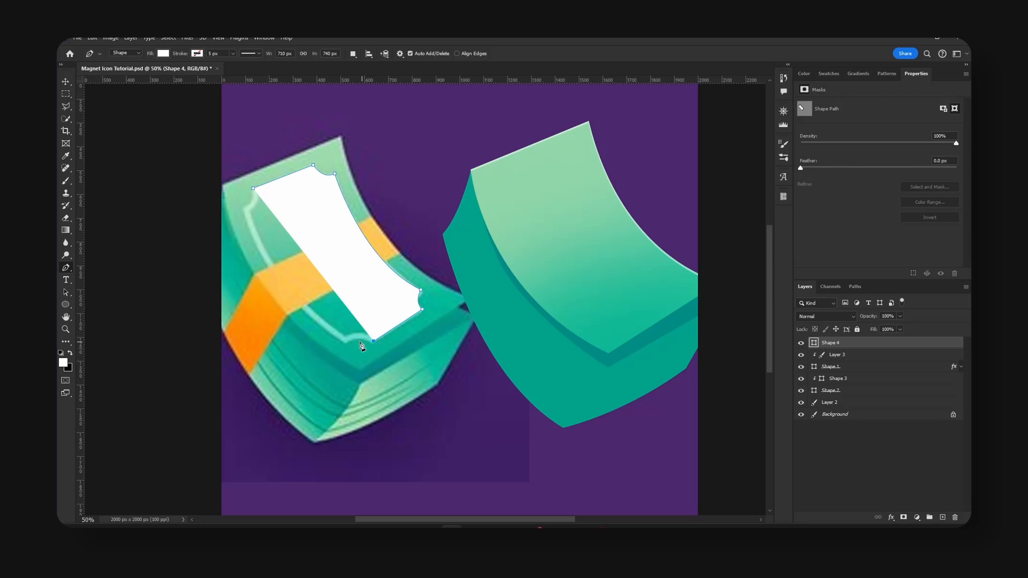
{"action": "left_click_drag", "start_coordinate": [345, 341], "coordinate": [338, 352]}
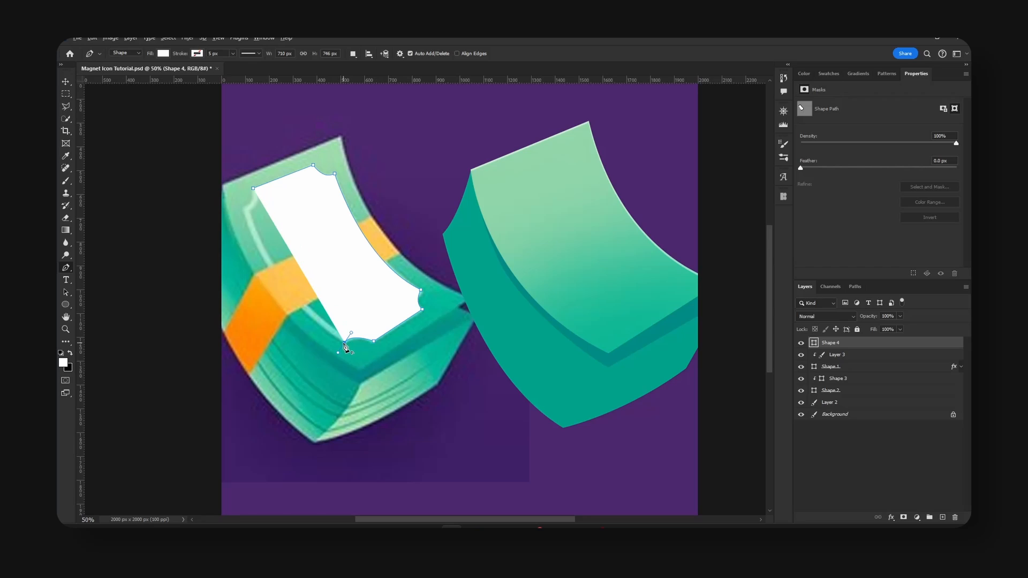
{"action": "left_click_drag", "start_coordinate": [244, 208], "coordinate": [230, 138]}
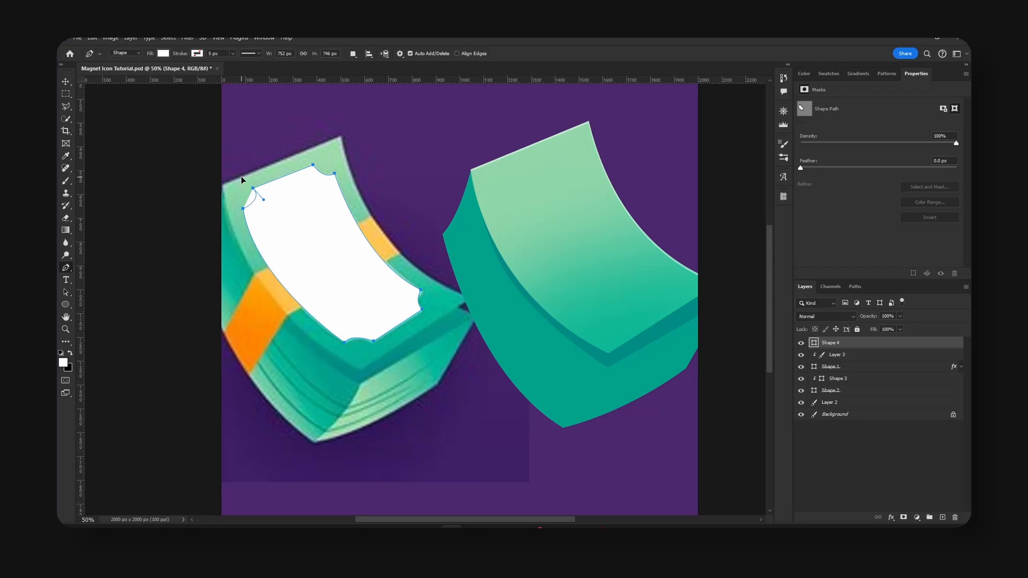
{"action": "left_click", "coordinate": [252, 187]}
{"action": "key", "text": "Return"}
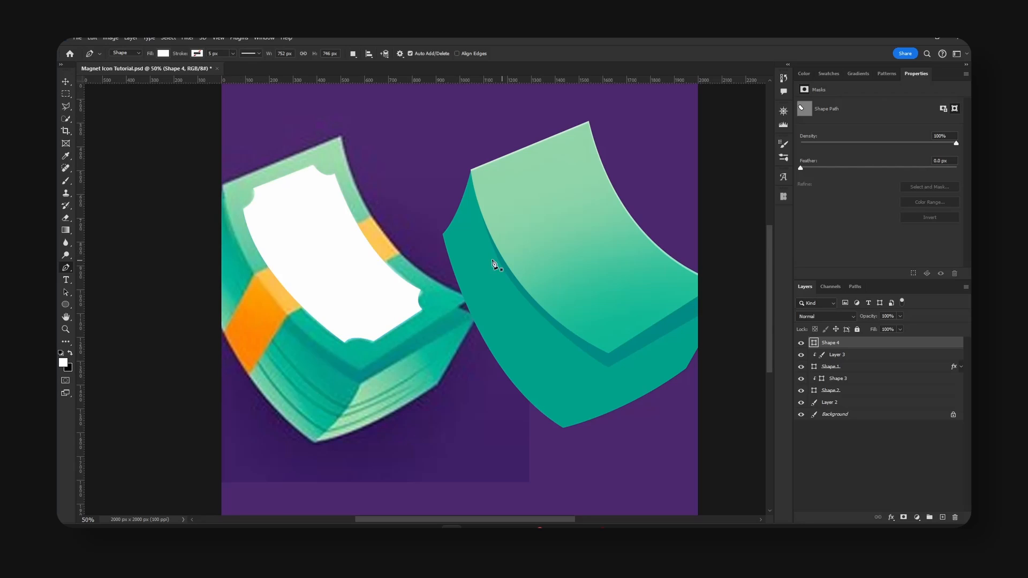
{"action": "key", "text": "v"}
{"action": "left_click_drag", "start_coordinate": [331, 263], "coordinate": [580, 246]}
Rasterize the white frame shape layer and load its outline as a selection.
{"action": "right_click", "coordinate": [850, 347]}
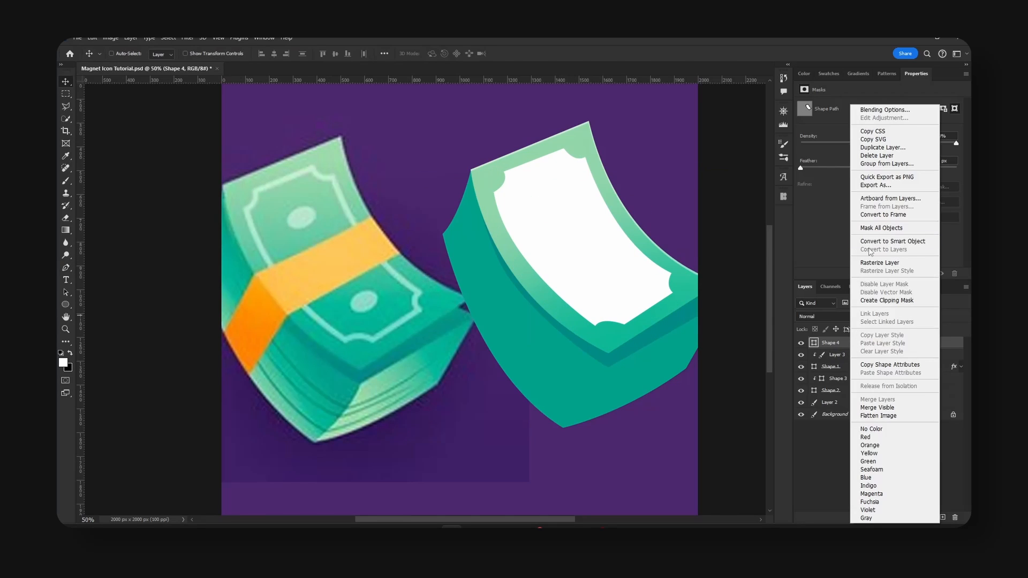
{"action": "left_click", "coordinate": [877, 263]}
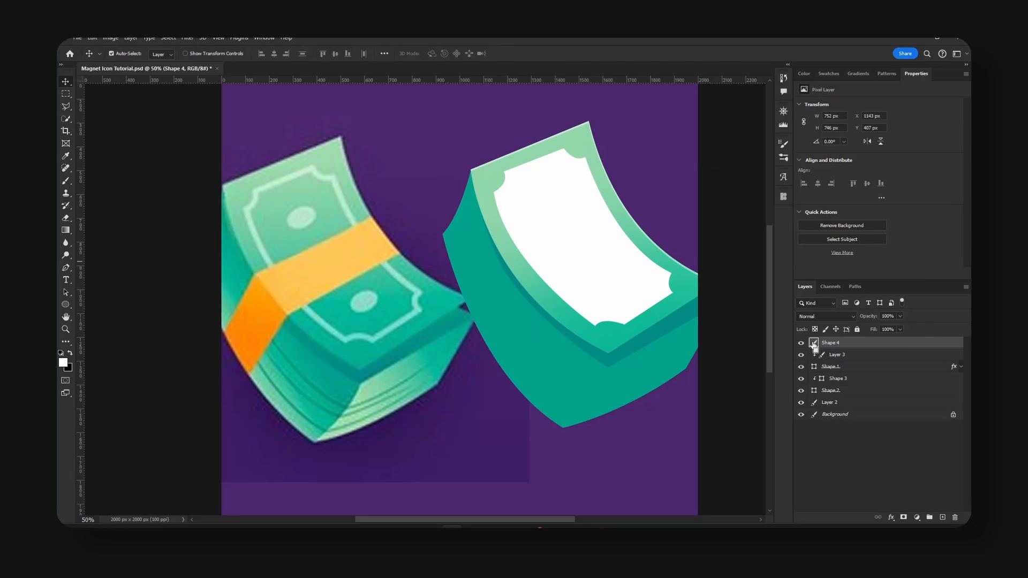
{"action": "left_click_drag", "start_coordinate": [813, 345], "coordinate": [818, 351]}
{"action": "left_click", "coordinate": [815, 345], "text": "ctrl"}
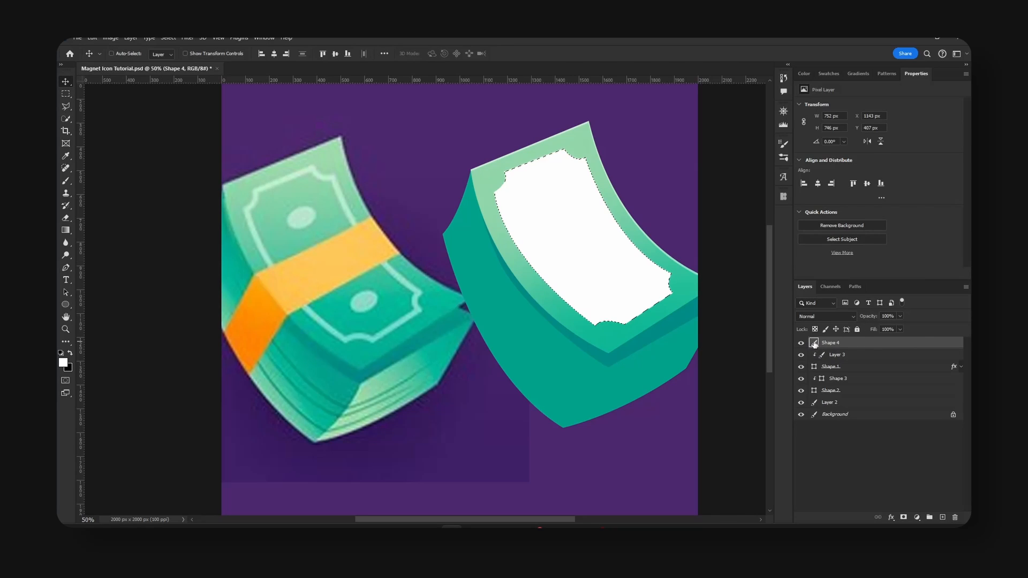
Try contracting the white shape's selection by 10 pixels.
{"action": "left_click", "coordinate": [172, 40]}
{"action": "mouse_move", "coordinate": [214, 183]}
{"action": "left_click", "coordinate": [284, 210]}
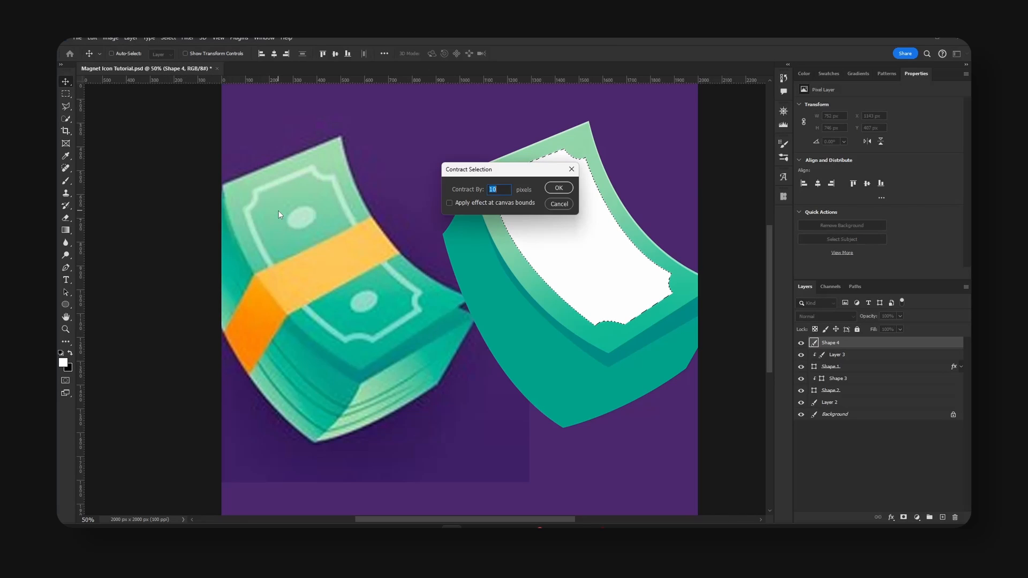
{"action": "key", "text": "Return"}
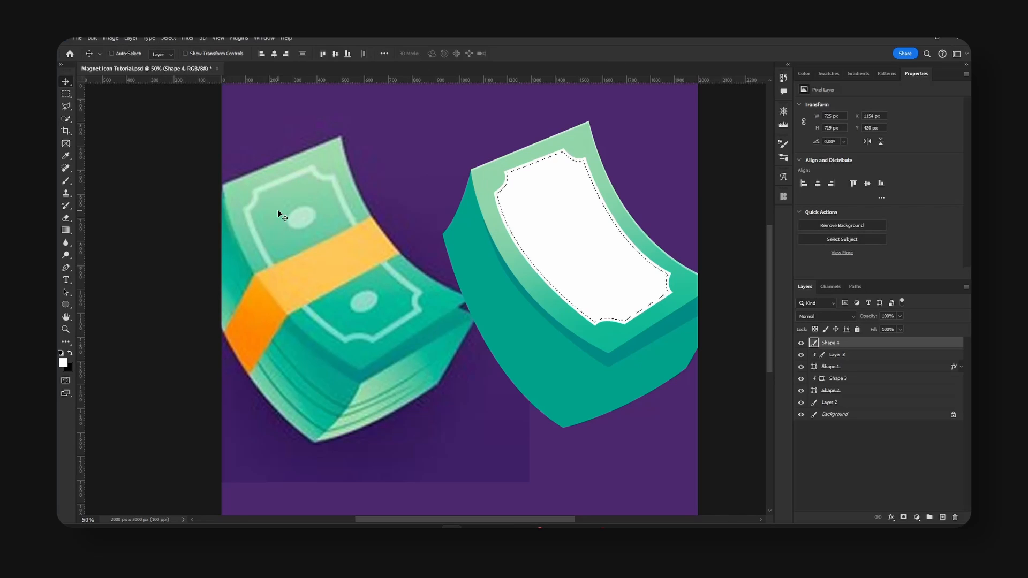
Contract the white shape's full selection to the border width, delete the area inside it, and deselect.
{"action": "left_click", "coordinate": [172, 39]}
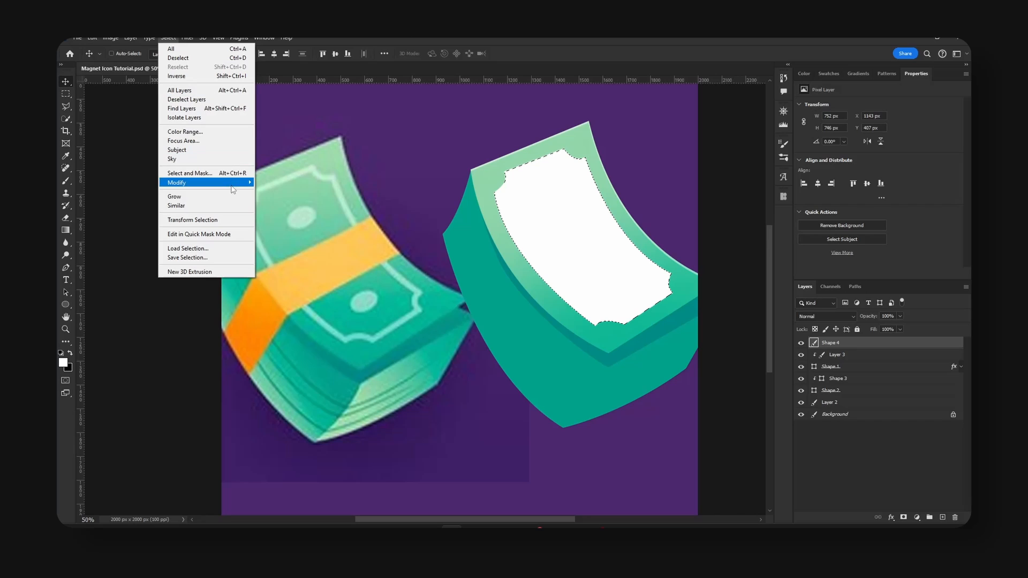
{"action": "mouse_move", "coordinate": [233, 187]}
{"action": "left_click", "coordinate": [288, 209]}
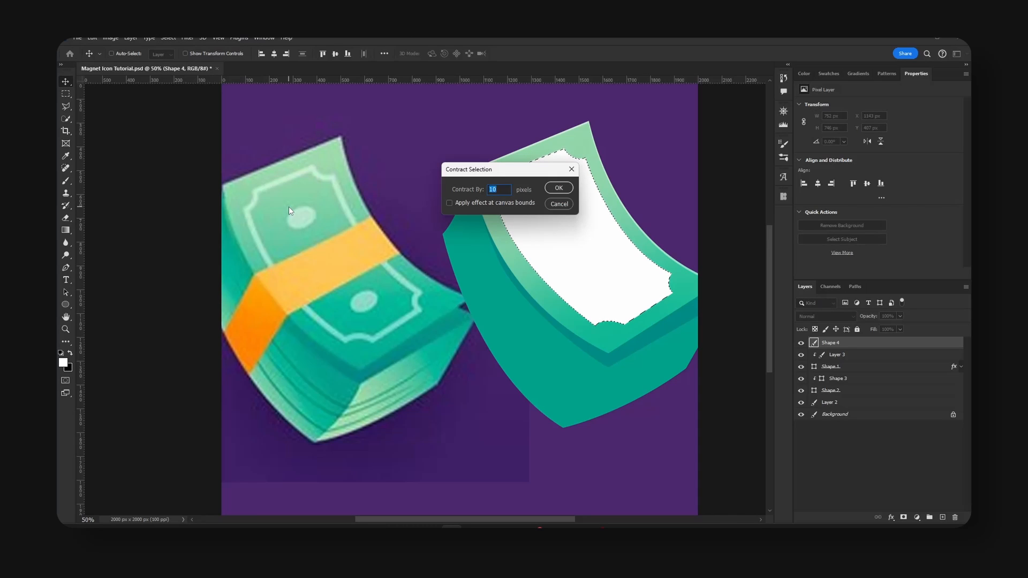
{"action": "key", "text": "Return"}
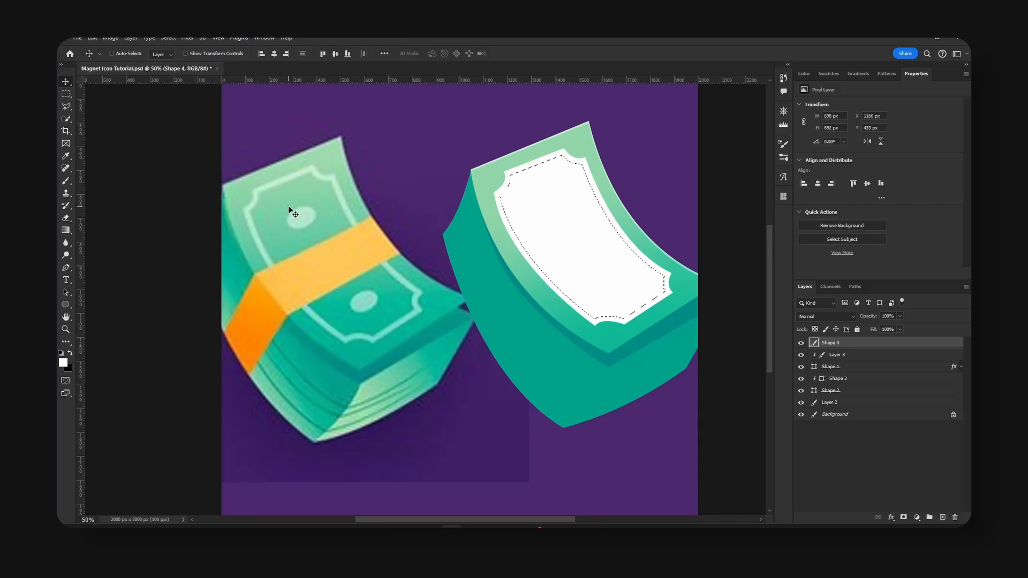
{"action": "key", "text": "Delete"}
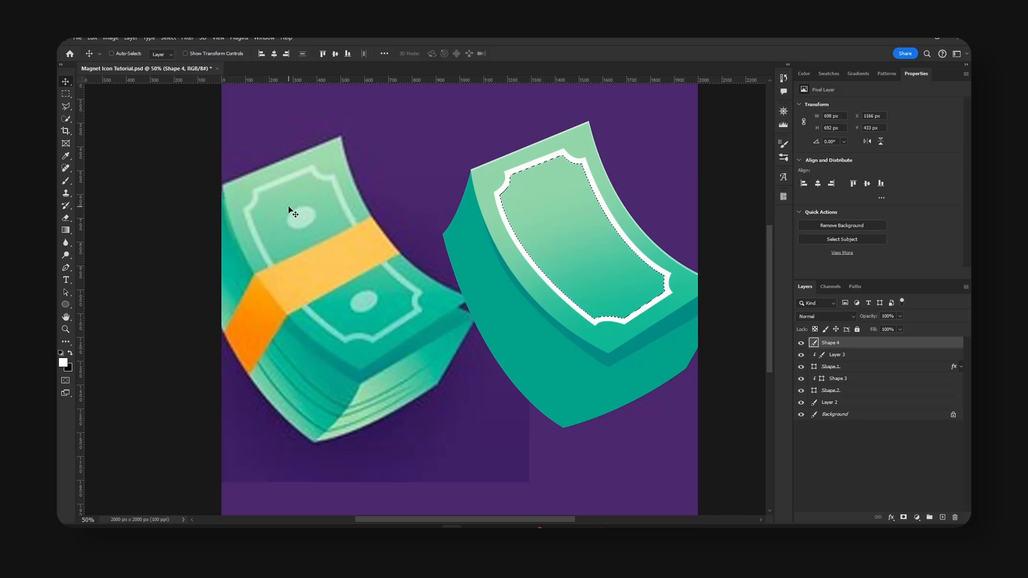
{"action": "key", "text": "ctrl+d"}
Clip a new layer to the white border and paint over it with a pale green sampled from the reference frame.
{"action": "left_click", "coordinate": [943, 517]}
{"action": "left_click", "coordinate": [850, 349], "text": "alt"}
{"action": "key", "text": "b"}
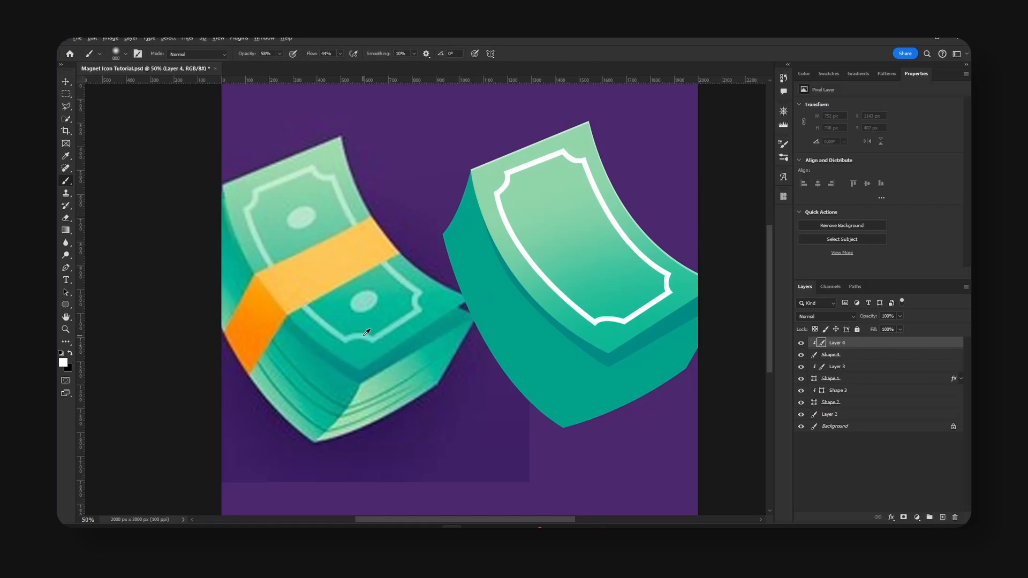
{"action": "left_click", "coordinate": [367, 332], "text": "alt"}
{"action": "mouse_move", "coordinate": [436, 298]}
{"action": "left_mouse_down"}
{"action": "mouse_move", "coordinate": [550, 321]}
{"action": "mouse_move", "coordinate": [688, 287]}
{"action": "mouse_move", "coordinate": [529, 331]}
{"action": "mouse_move", "coordinate": [390, 333]}
{"action": "left_mouse_up"}
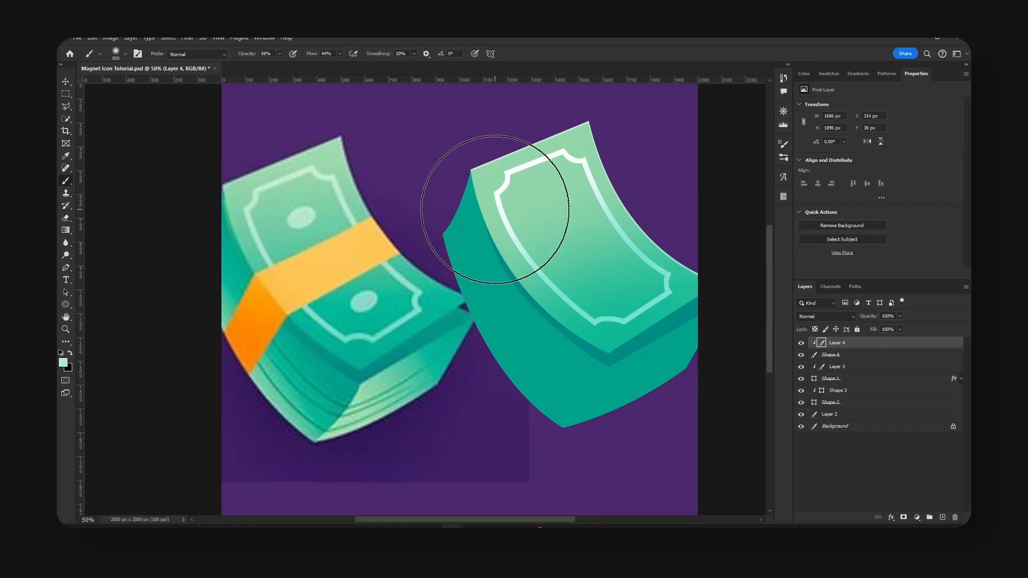
{"action": "mouse_move", "coordinate": [495, 209]}
{"action": "left_mouse_down"}
{"action": "mouse_move", "coordinate": [482, 172]}
{"action": "mouse_move", "coordinate": [546, 184]}
{"action": "mouse_move", "coordinate": [665, 138]}
{"action": "mouse_move", "coordinate": [619, 157]}
{"action": "left_mouse_up"}
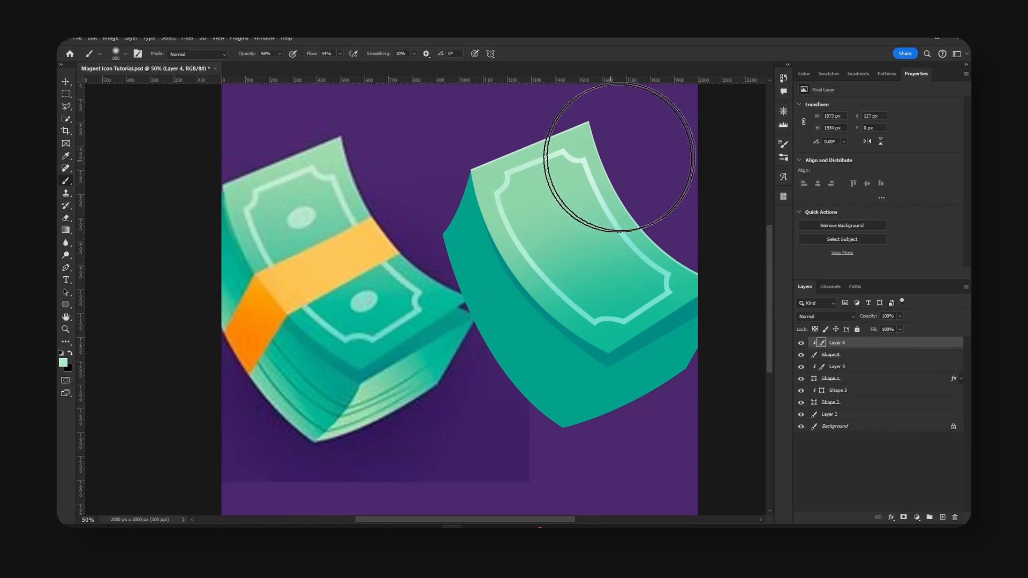
{"action": "key", "text": "v"}
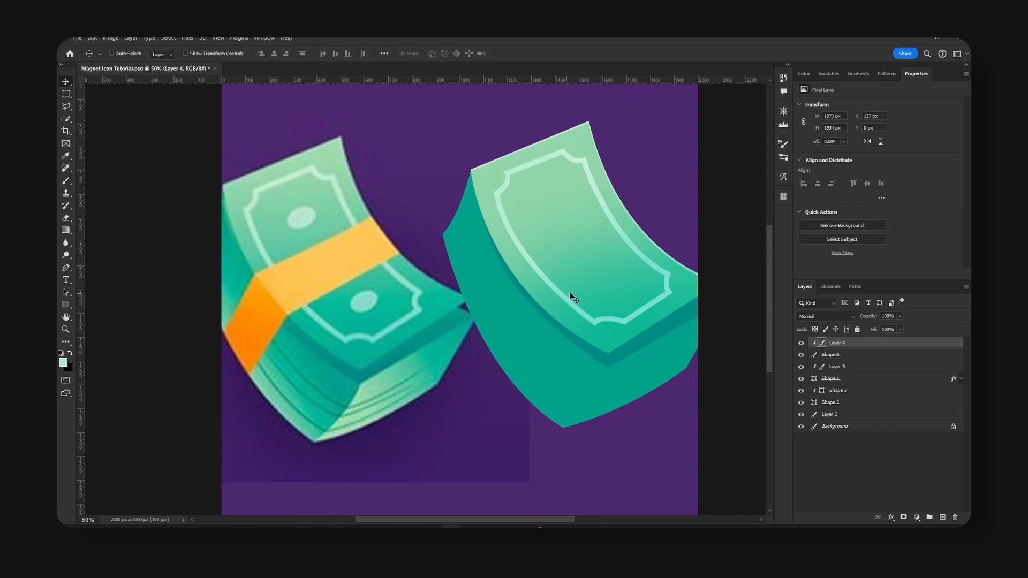
Draw a pale green ellipse about 129 by 77 px over the reference bill's upper oval and rotate it to match.
{"action": "left_click", "coordinate": [942, 517]}
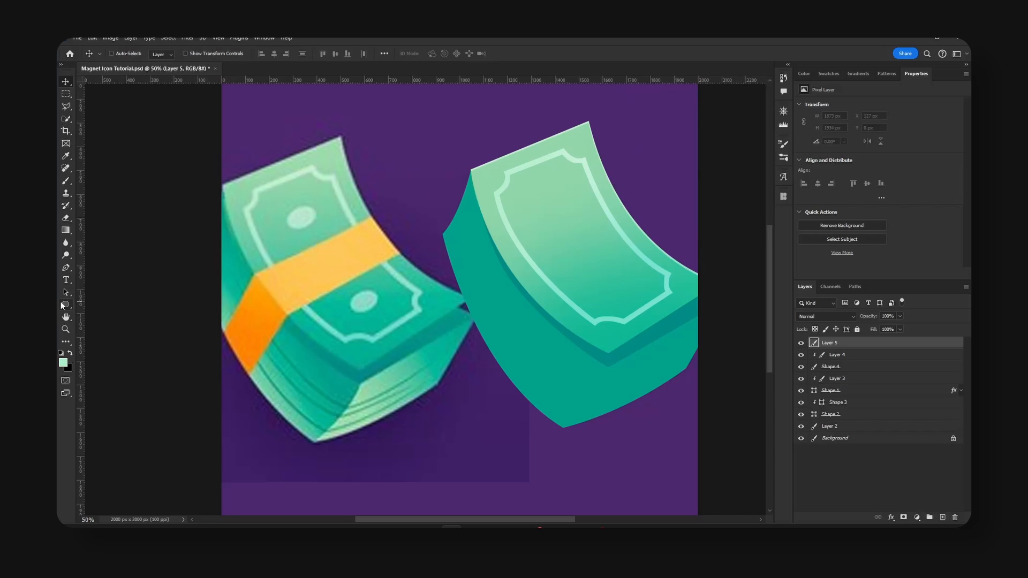
{"action": "key", "text": "u"}
{"action": "left_click_drag", "start_coordinate": [285, 208], "coordinate": [395, 288]}
{"action": "key", "text": "ctrl+t"}
{"action": "key", "text": "Return"}
Duplicate the ellipse over the reference bill's lower oval and fit it with Free Transform.
{"action": "key", "text": "v"}
{"action": "key", "text": "ctrl+t"}
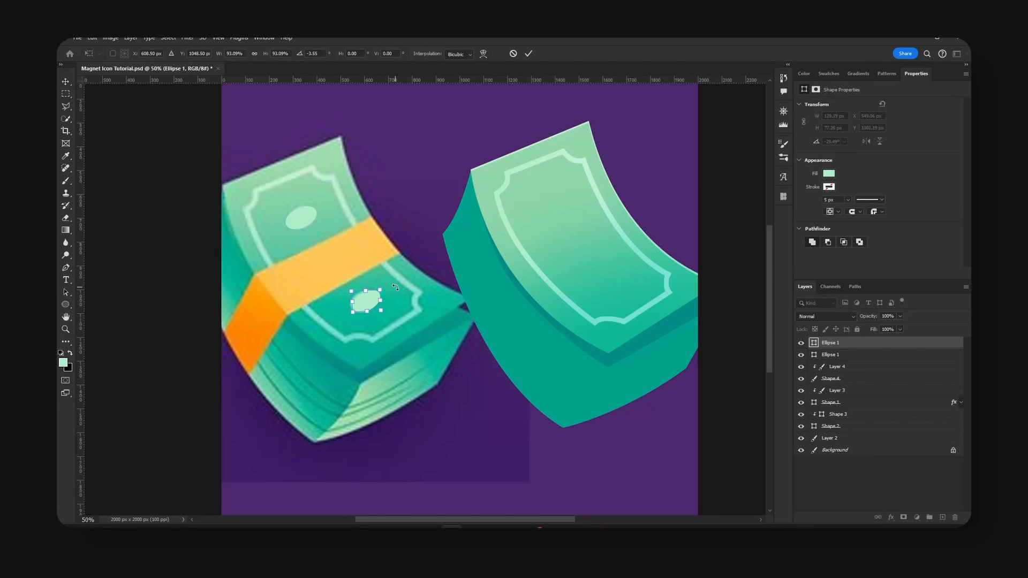
{"action": "key", "text": "Return"}
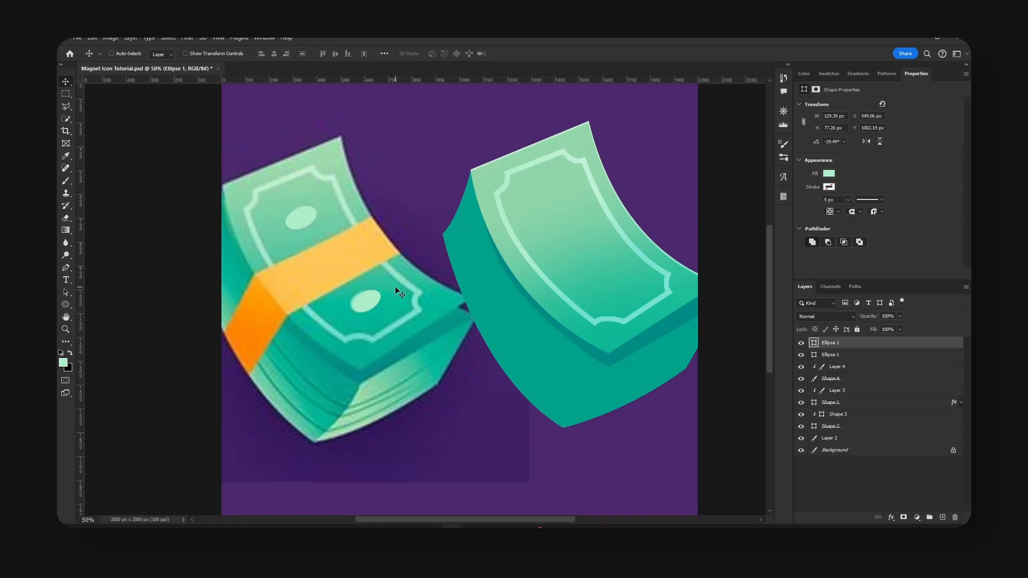
Move both ellipses together inside the recreated bill's border, and select the lower of the two ellipse layers.
{"action": "left_click", "coordinate": [830, 354], "text": "shift"}
{"action": "left_click_drag", "start_coordinate": [380, 293], "coordinate": [627, 275], "text": "alt"}
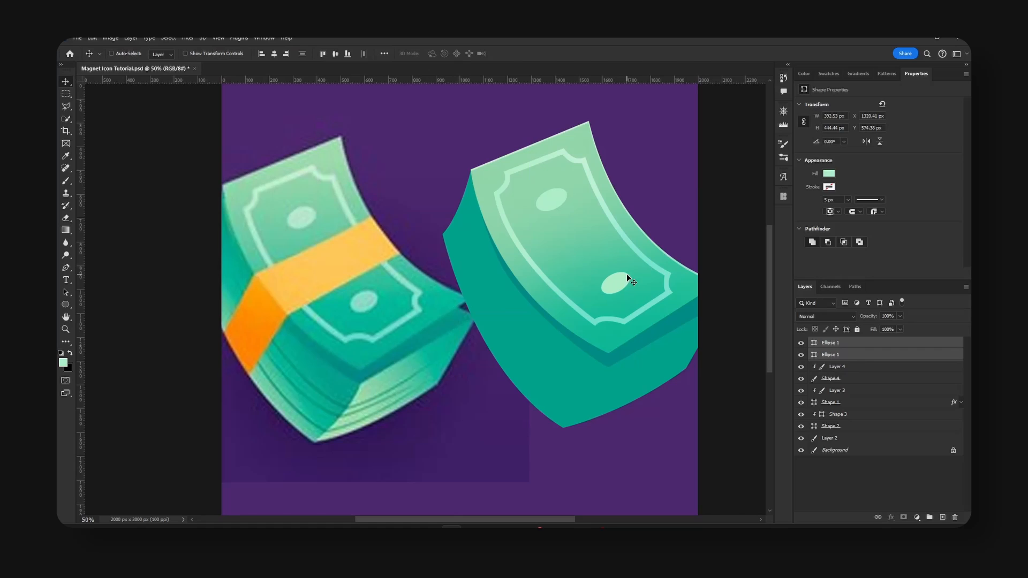
{"action": "left_click", "coordinate": [838, 356]}
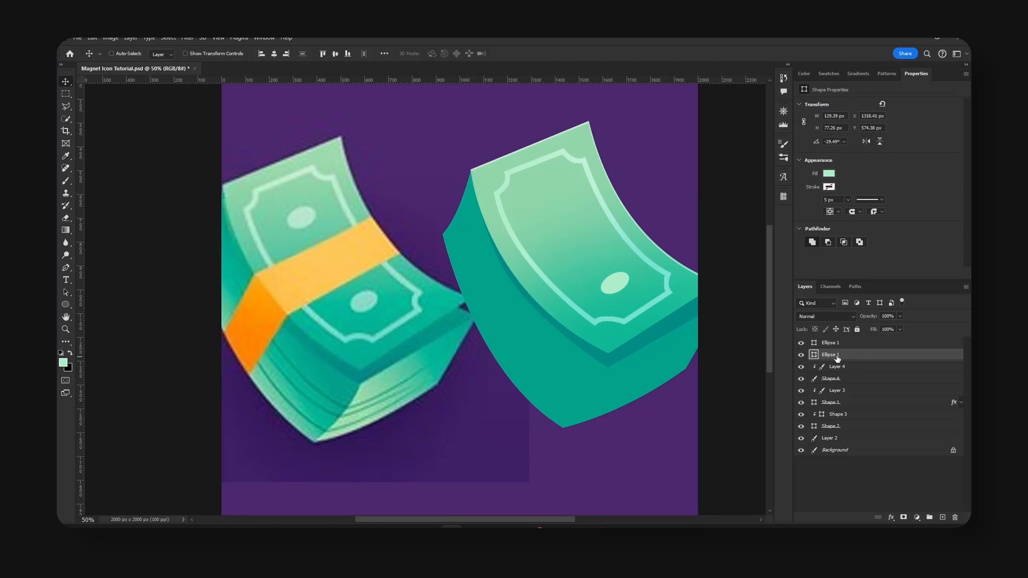
Recolor the upper ellipse to #b4e4ca and the lower ellipse to the green sampled from the reference bill's lower oval.
{"action": "double_click", "coordinate": [814, 354]}
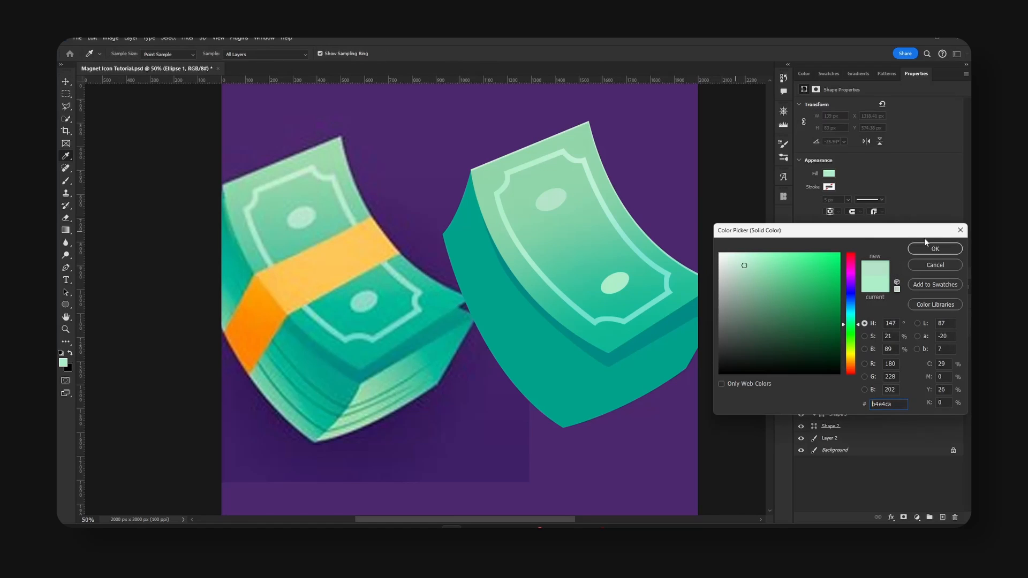
{"action": "left_click", "coordinate": [929, 248]}
{"action": "double_click", "coordinate": [814, 343]}
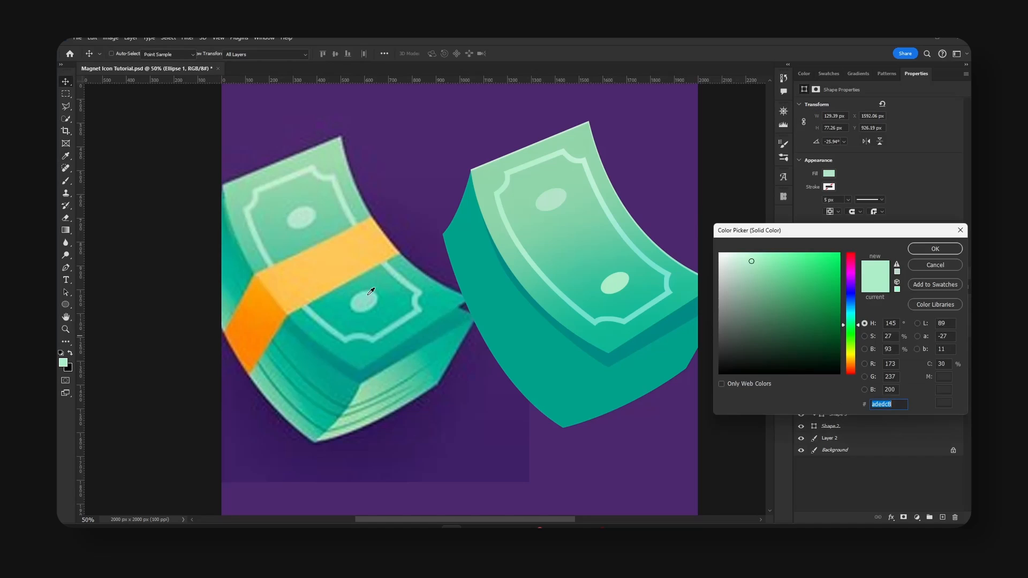
{"action": "left_click", "coordinate": [943, 250]}
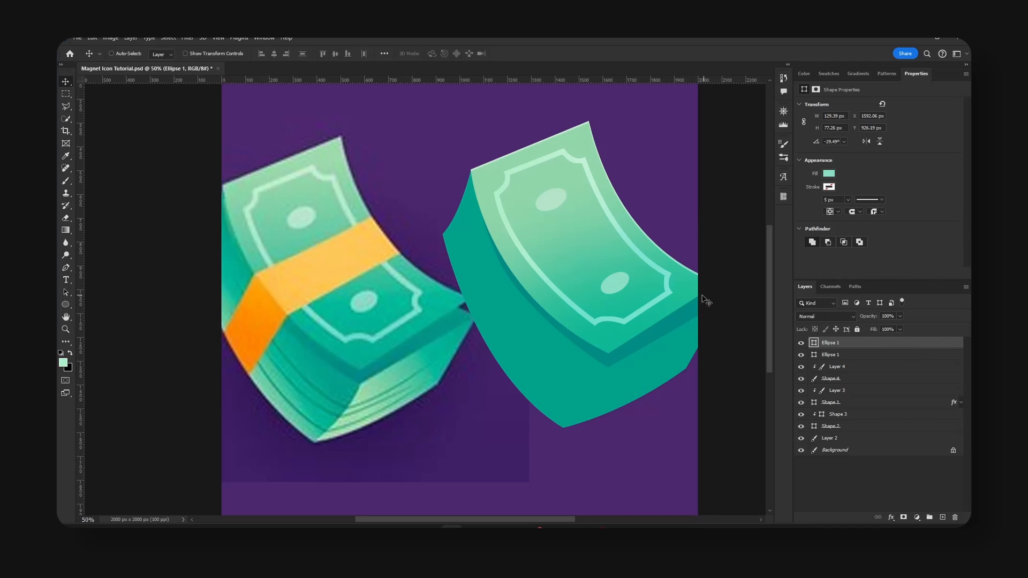
On a new layer, trace the outline of the reference's orange band as a black-filled closed Pen shape.
{"action": "left_click", "coordinate": [942, 517]}
{"action": "key", "text": "p"}
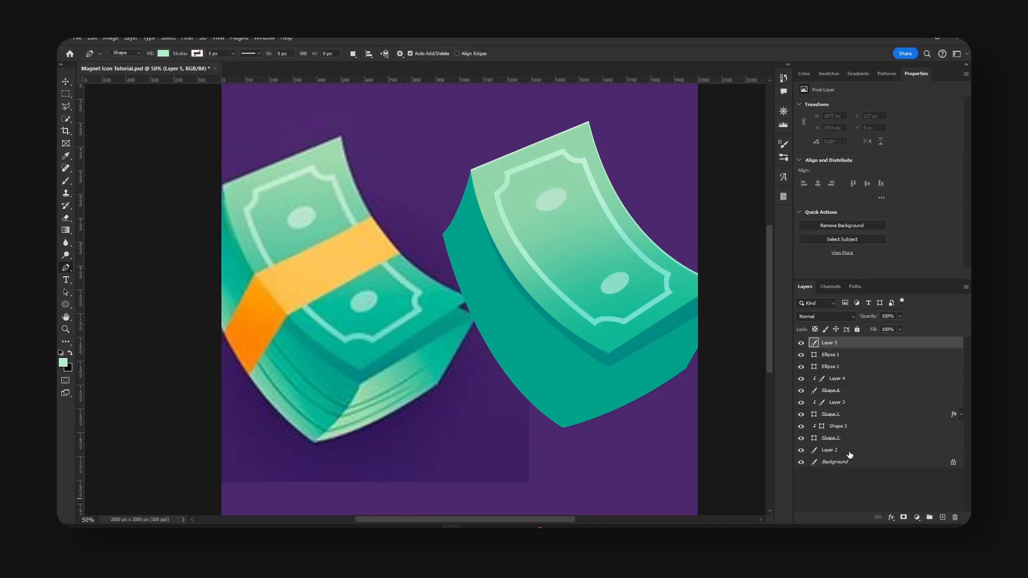
{"action": "key", "text": "d"}
{"action": "left_click", "coordinate": [371, 217]}
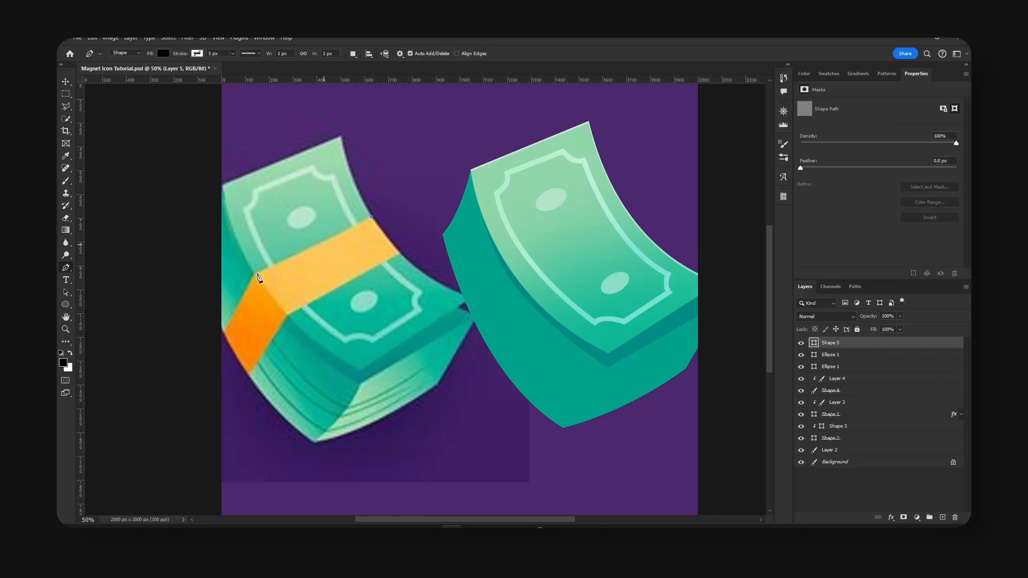
{"action": "left_click", "coordinate": [255, 274]}
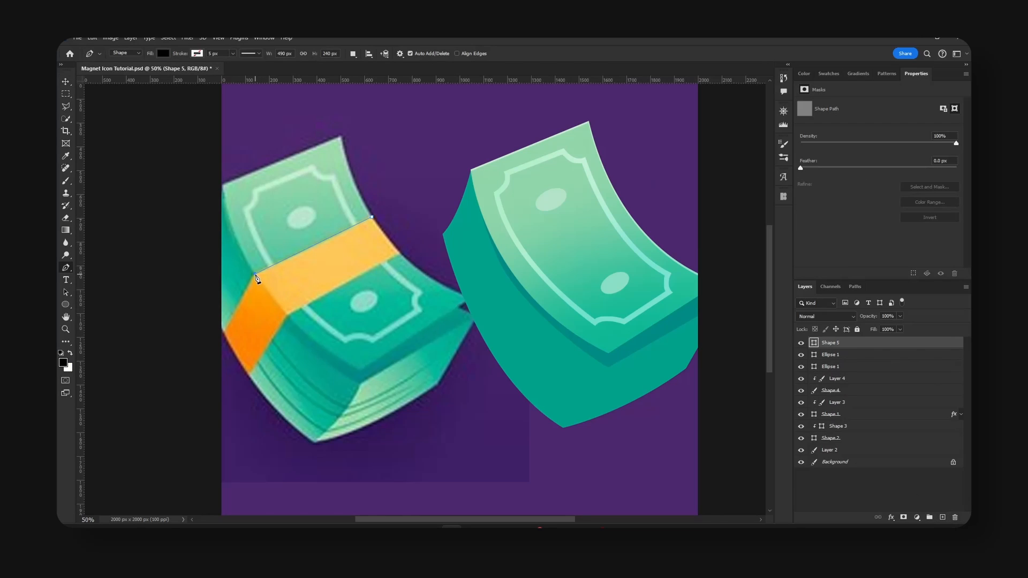
{"action": "left_click", "coordinate": [223, 331]}
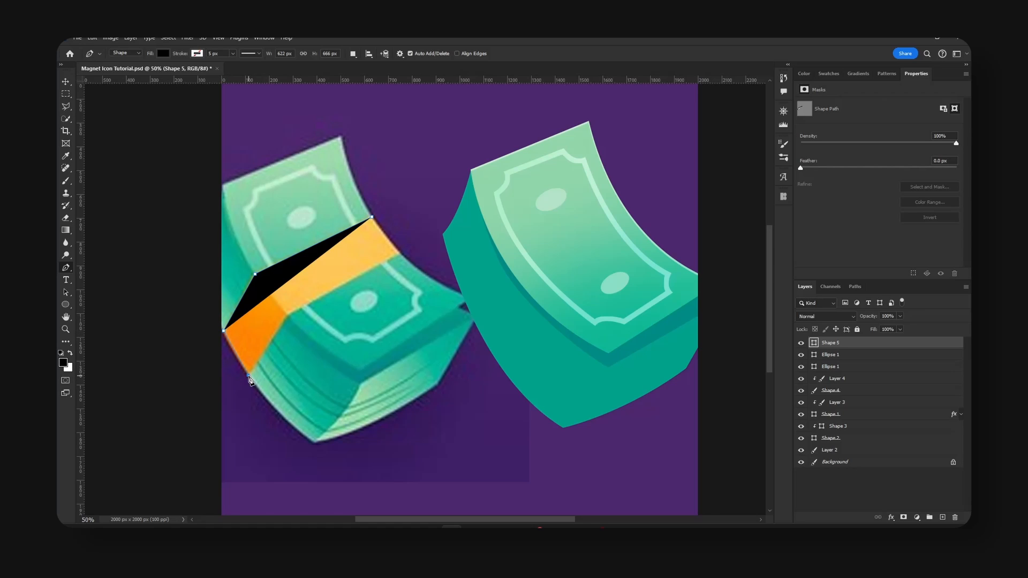
{"action": "left_click", "coordinate": [286, 313]}
{"action": "left_click", "coordinate": [400, 253]}
{"action": "left_click", "coordinate": [372, 217]}
Move the black band shape across the recreated money stack and nudge it into line with the bill's edges.
{"action": "key", "text": "v"}
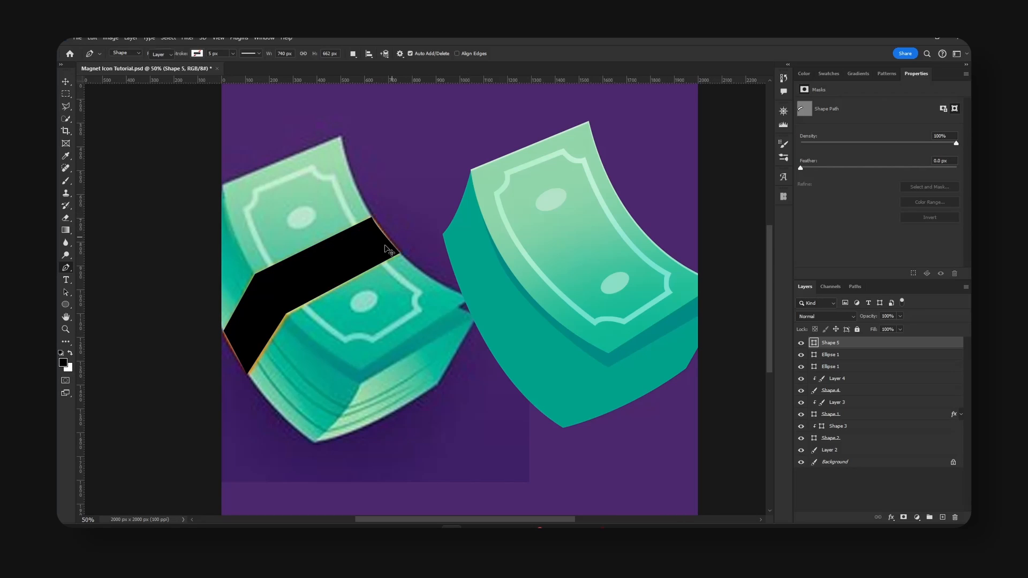
{"action": "left_click_drag", "start_coordinate": [345, 239], "coordinate": [597, 251]}
{"action": "key", "text": "Up"}
{"action": "key", "text": "Up"}
{"action": "key", "text": "Up"}
{"action": "key", "text": "Up"}
{"action": "key", "text": "Up"}
{"action": "key", "text": "Up"}
{"action": "key", "text": "Up"}
{"action": "key", "text": "Up"}
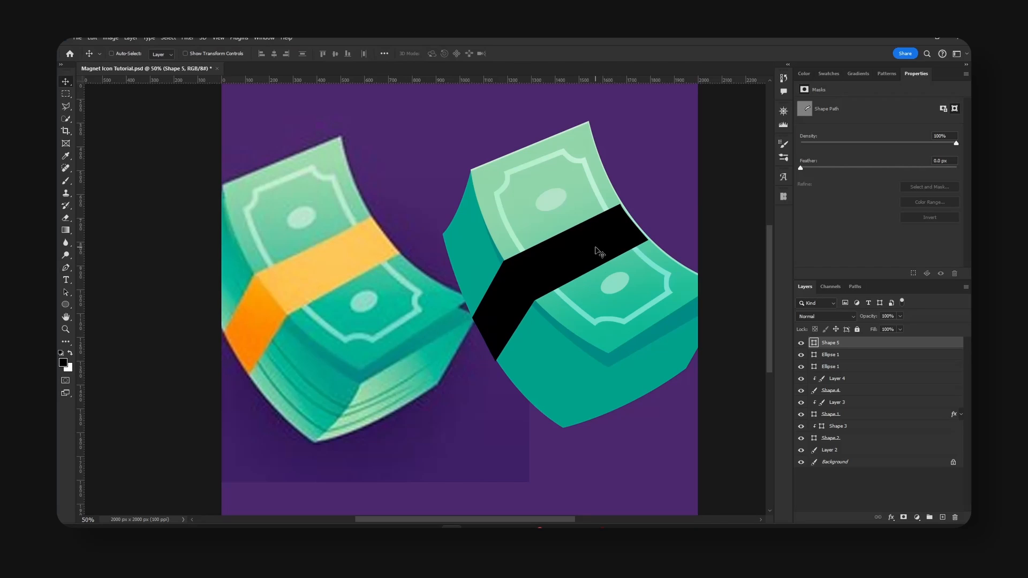
{"action": "key", "text": "Left"}
{"action": "key", "text": "Left"}
{"action": "key", "text": "Left"}
{"action": "key", "text": "Left"}
{"action": "key", "text": "Up"}
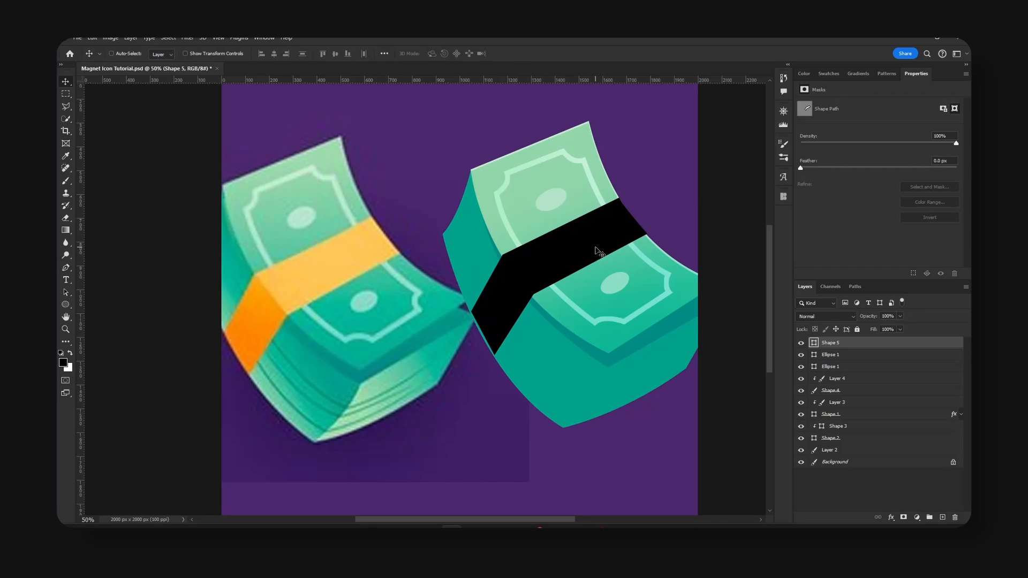
{"action": "key", "text": "Up"}
{"action": "key", "text": "Left"}
{"action": "key", "text": "Left"}
{"action": "key", "text": "Right"}
{"action": "key", "text": "Right"}
{"action": "key", "text": "Down"}
{"action": "key", "text": "Down"}
{"action": "key", "text": "Down"}
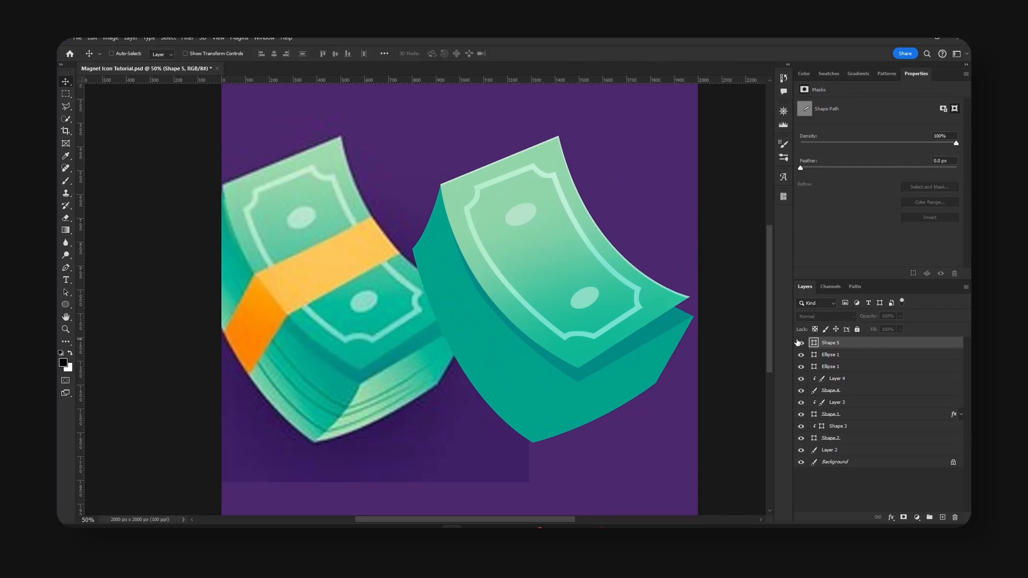
Fill the band shape with the light orange sampled from the top of the reference band.
{"action": "double_click", "coordinate": [814, 343]}
{"action": "left_click", "coordinate": [344, 252]}
{"action": "left_click", "coordinate": [935, 248]}
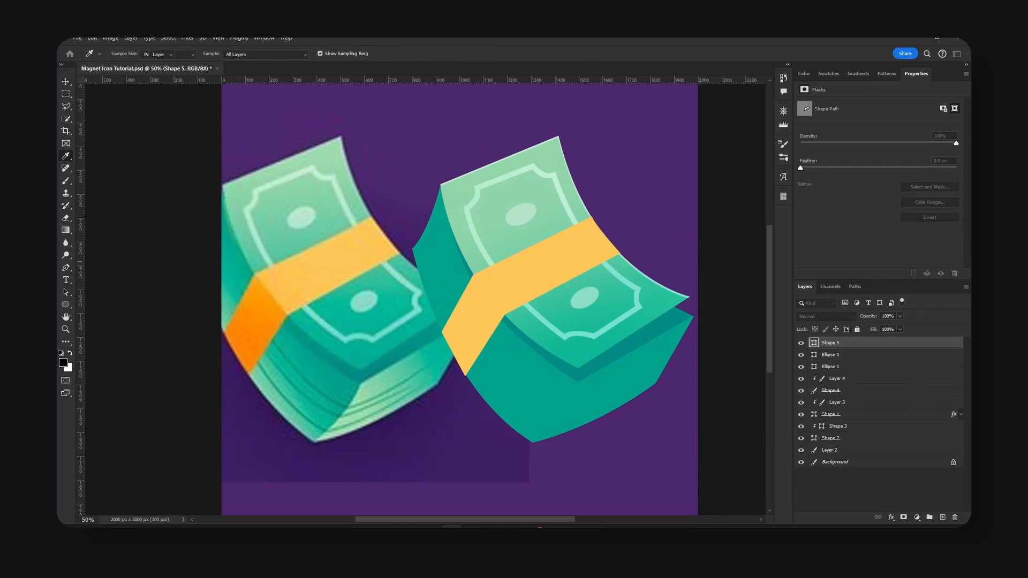
Trace the reference band's darker side face as a Pen shape clipped to the recreated band, and move it into place.
{"action": "left_click", "coordinate": [942, 517]}
{"action": "right_click", "coordinate": [856, 345]}
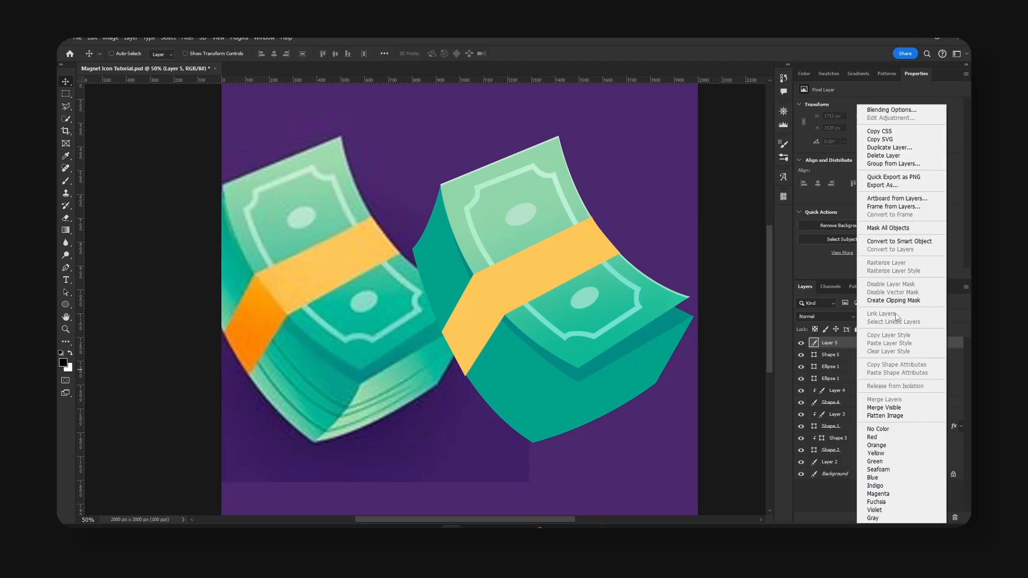
{"action": "left_click", "coordinate": [904, 303]}
{"action": "left_click", "coordinate": [66, 269]}
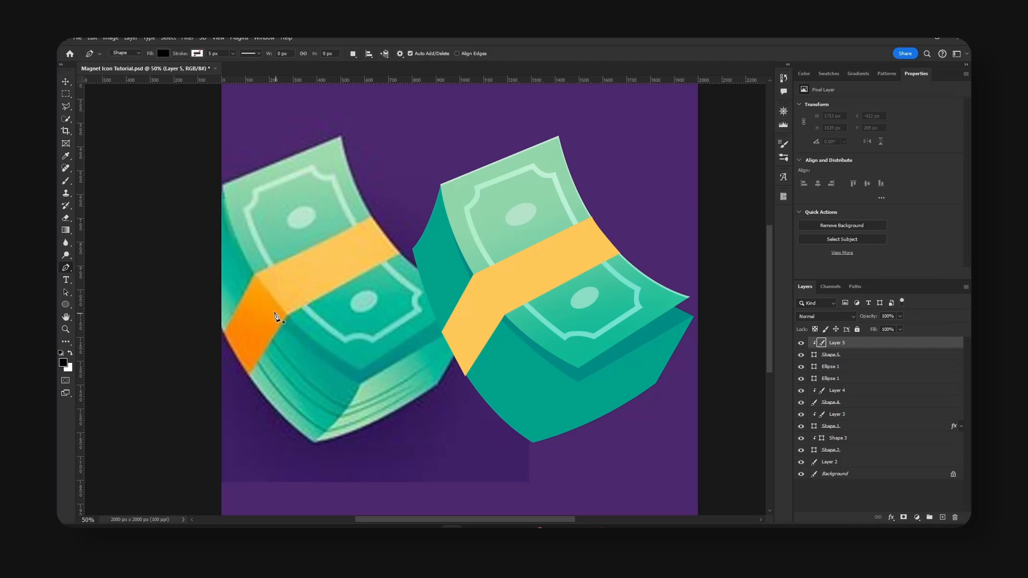
{"action": "left_click", "coordinate": [254, 271]}
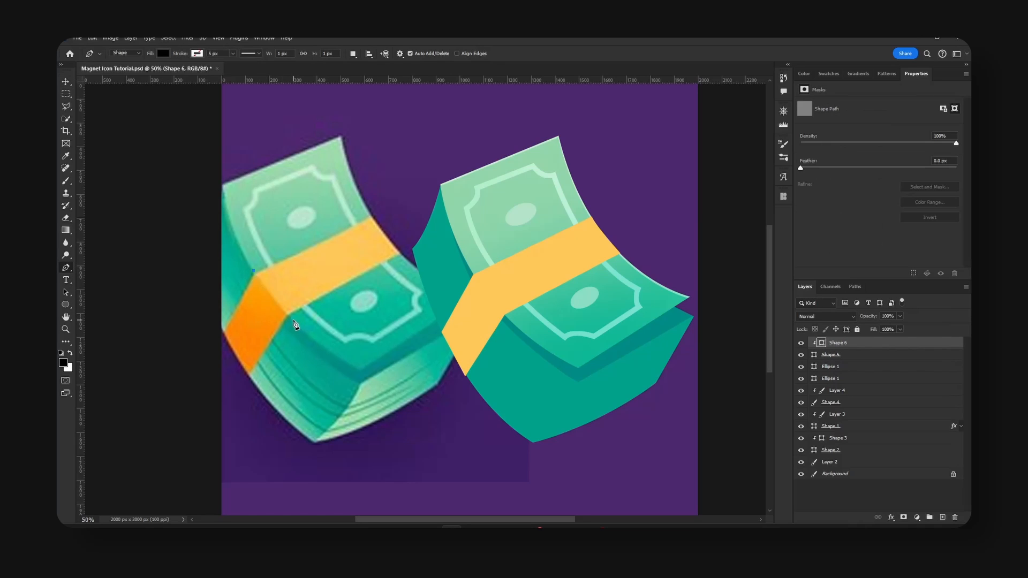
{"action": "left_click", "coordinate": [292, 319]}
{"action": "left_click", "coordinate": [236, 398]}
{"action": "left_click", "coordinate": [195, 343]}
{"action": "left_click", "coordinate": [214, 283]}
{"action": "left_click", "coordinate": [254, 274]}
{"action": "key", "text": "v"}
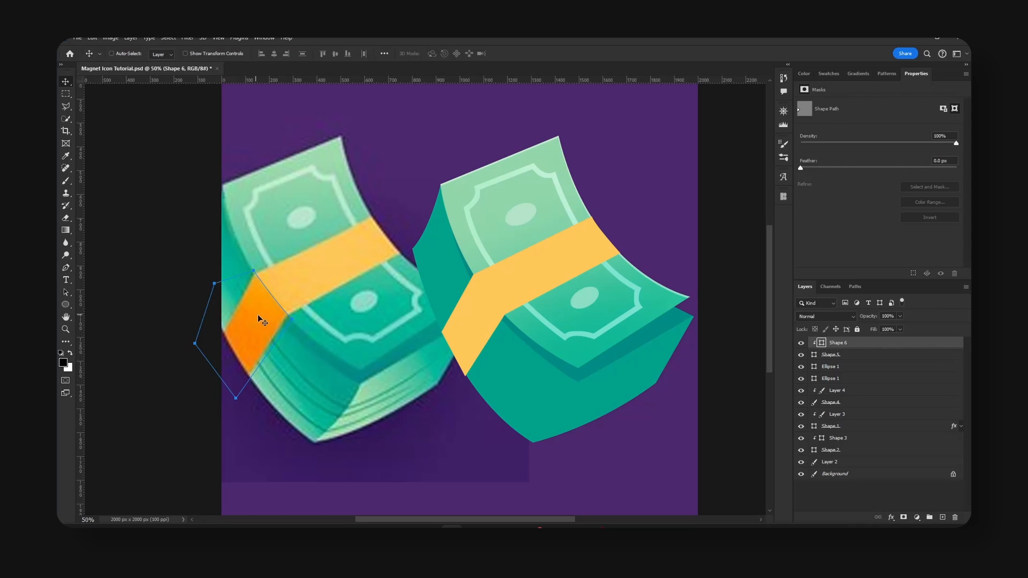
{"action": "left_click_drag", "start_coordinate": [256, 316], "coordinate": [474, 341]}
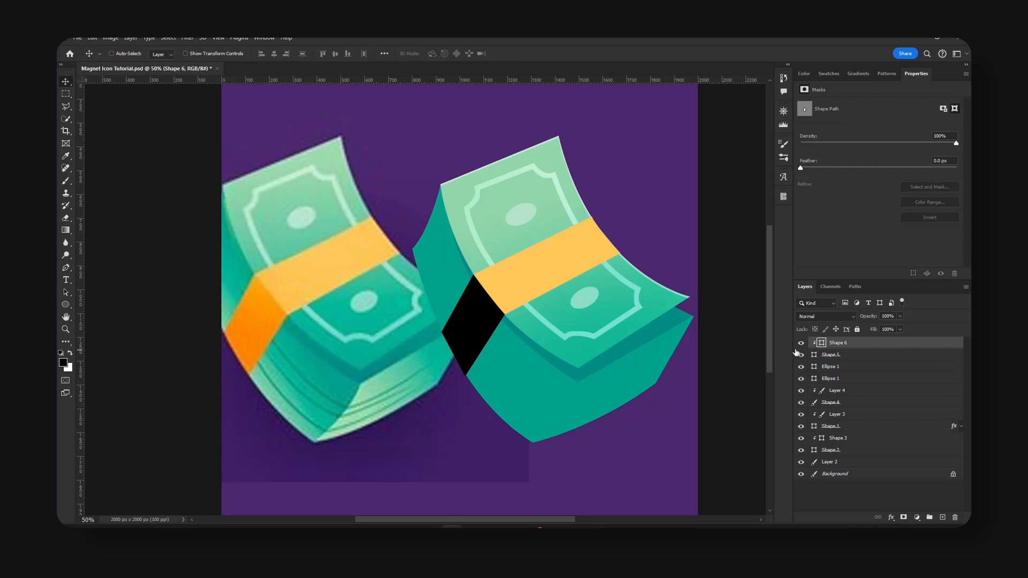
Fill the band's side face with the orange #ff8e01 sampled from the reference, and save the document.
{"action": "double_click", "coordinate": [822, 344]}
{"action": "left_click", "coordinate": [268, 296]}
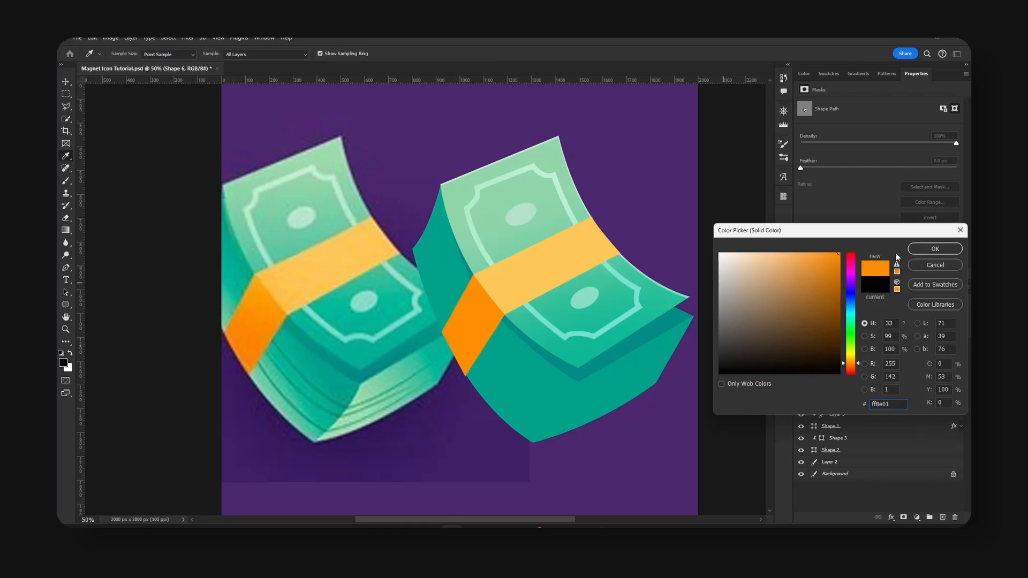
{"action": "left_click", "coordinate": [935, 249]}
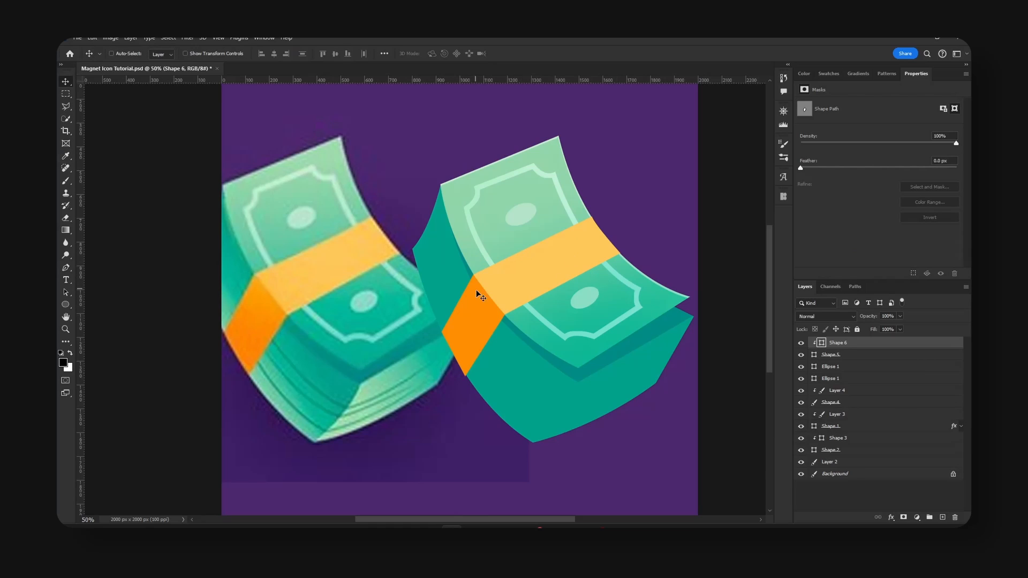
{"action": "key", "text": "ctrl+s"}
Move the whole recreated stack up and away from the reference, and shift the reference image until its stack is fully on the canvas.
{"action": "left_click", "coordinate": [851, 454], "text": "shift"}
{"action": "left_click_drag", "start_coordinate": [591, 361], "coordinate": [631, 297]}
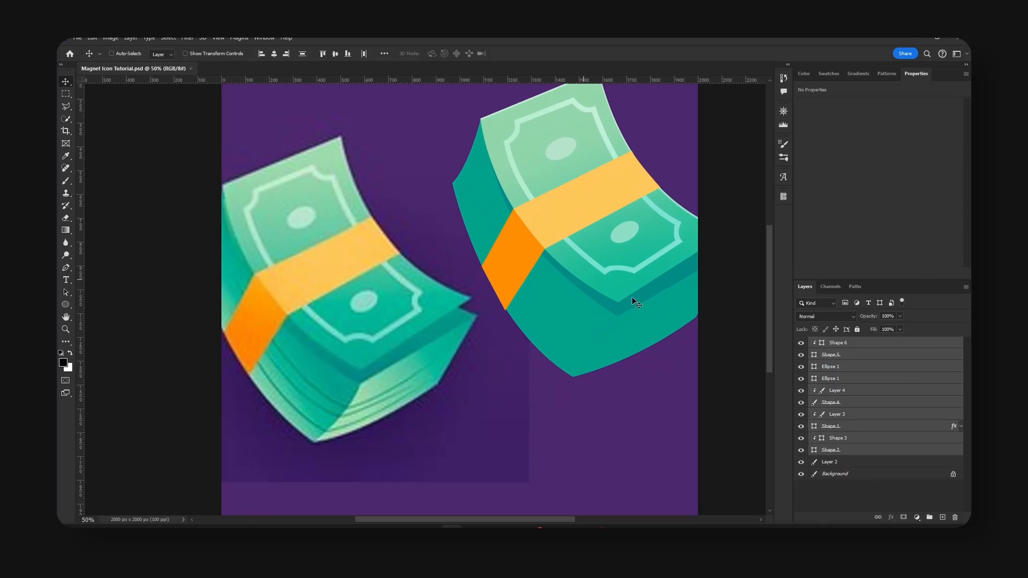
{"action": "left_click", "coordinate": [853, 462]}
{"action": "left_click_drag", "start_coordinate": [307, 347], "coordinate": [341, 359]}
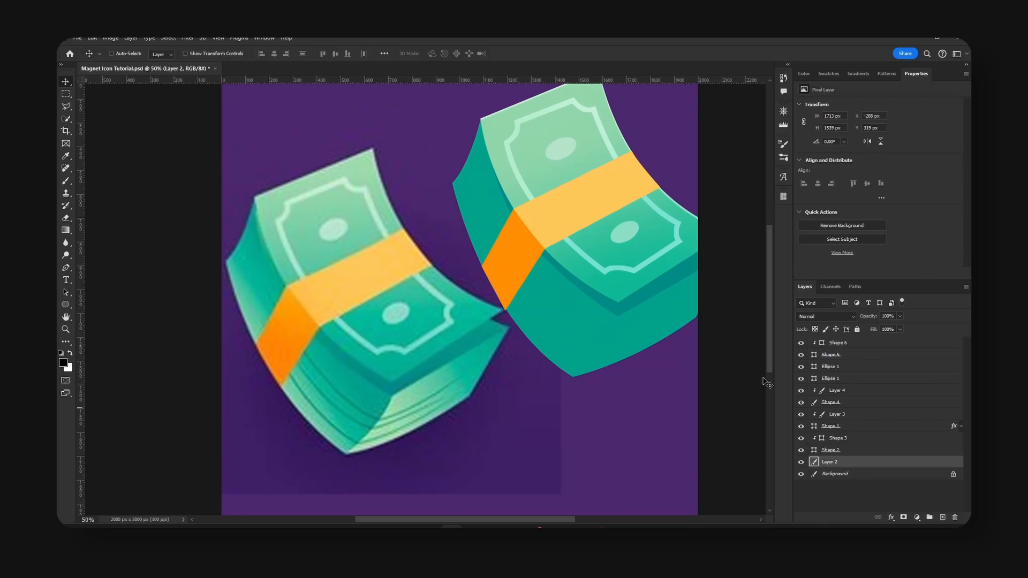
Toggle the visibility of the Shape 2 and Shape 3 layers to check which parts of the stack they hold.
{"action": "left_click", "coordinate": [842, 344]}
{"action": "left_click", "coordinate": [568, 340], "text": "ctrl"}
{"action": "left_click", "coordinate": [802, 450]}
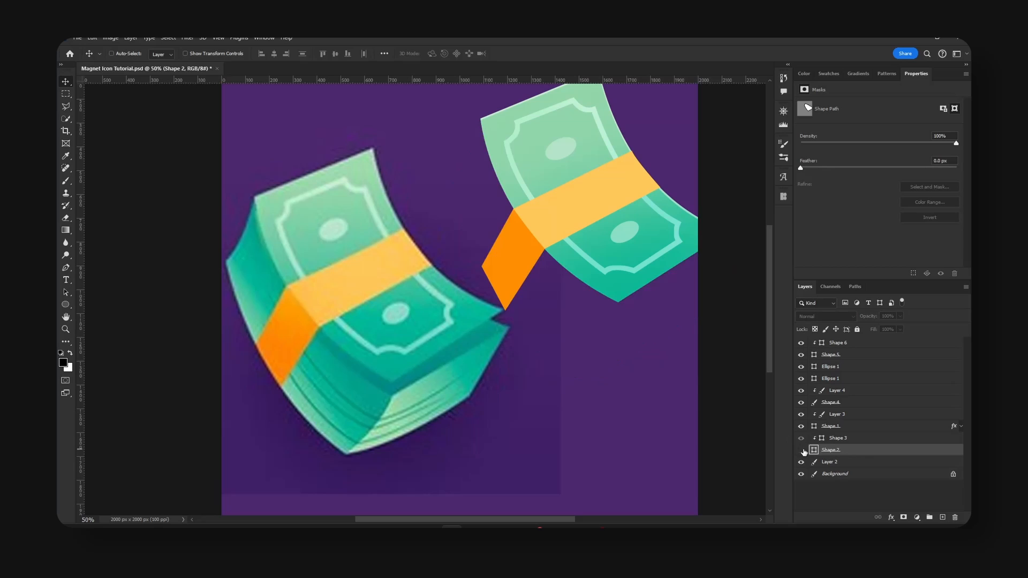
{"action": "left_click", "coordinate": [802, 451]}
{"action": "left_click", "coordinate": [801, 438]}
{"action": "left_click", "coordinate": [801, 439]}
{"action": "left_click", "coordinate": [851, 438]}
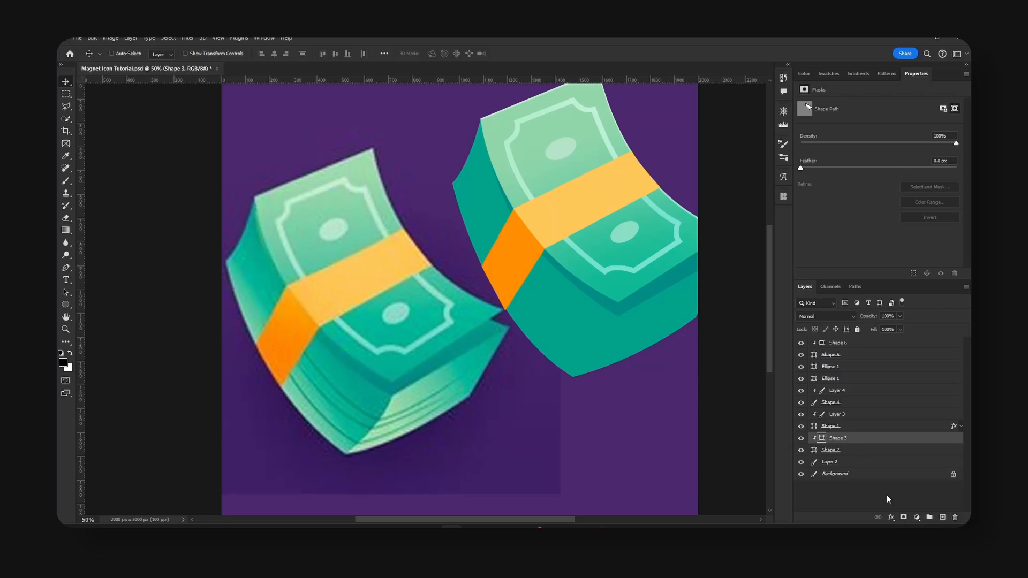
Add a clipped layer directly above Shape 2 and brush a light green sampled from the reference along the stack's lower and left edges.
{"action": "left_click", "coordinate": [859, 454]}
{"action": "left_click", "coordinate": [942, 518]}
{"action": "key", "text": "p"}
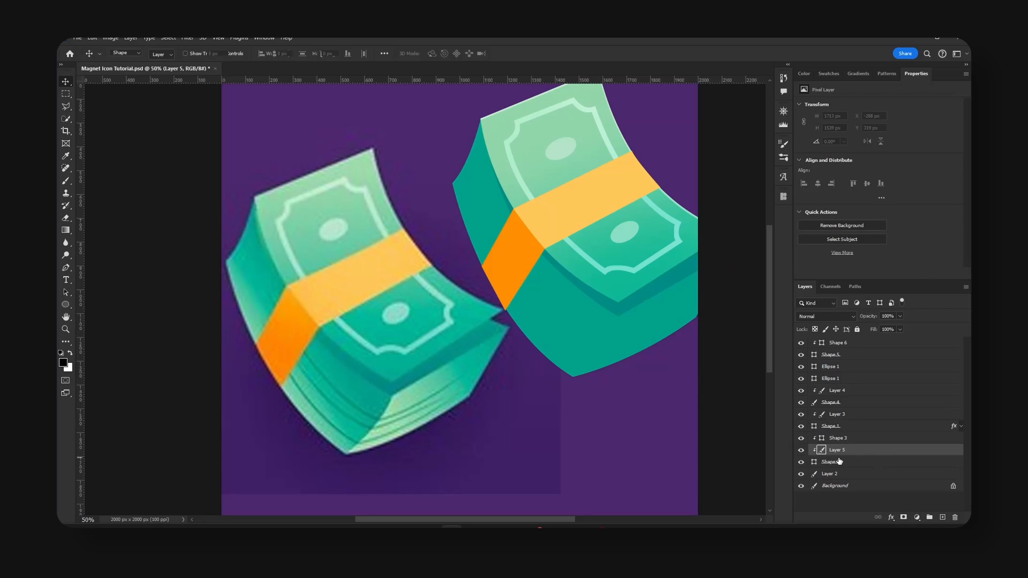
{"action": "key", "text": "b"}
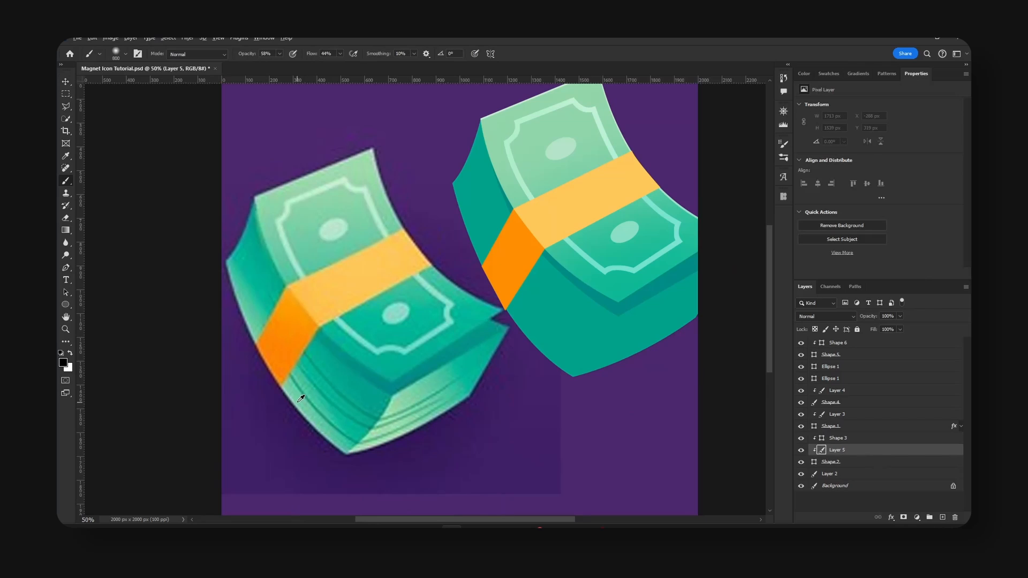
{"action": "key", "text": "bracketleft"}
{"action": "key", "text": "bracketleft"}
{"action": "key", "text": "bracketleft"}
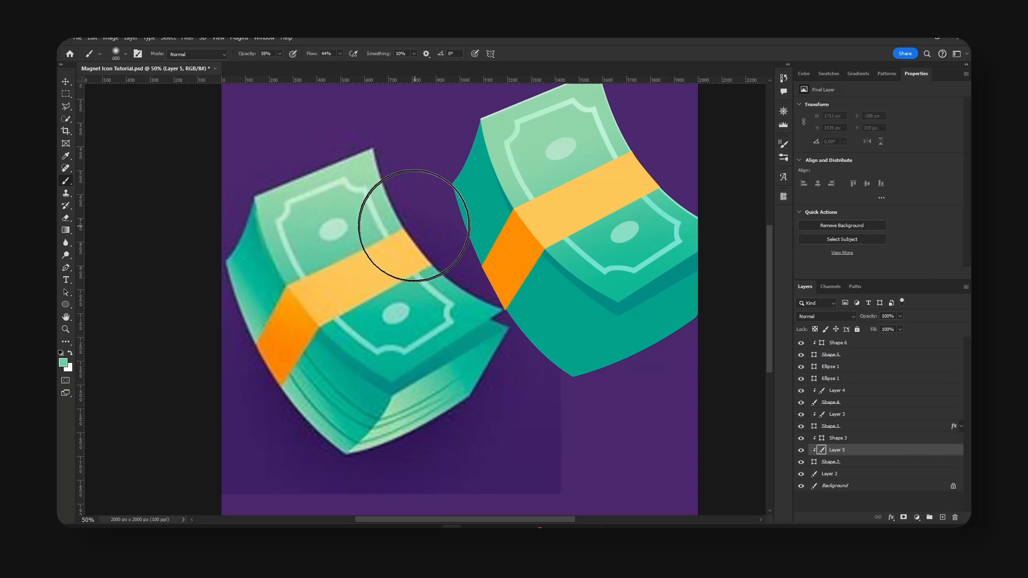
{"action": "left_click_drag", "start_coordinate": [456, 311], "coordinate": [451, 256]}
{"action": "mouse_move", "coordinate": [548, 387]}
{"action": "left_mouse_down"}
{"action": "mouse_move", "coordinate": [529, 372]}
{"action": "mouse_move", "coordinate": [537, 392]}
{"action": "left_mouse_up"}
{"action": "key", "text": "bracketleft"}
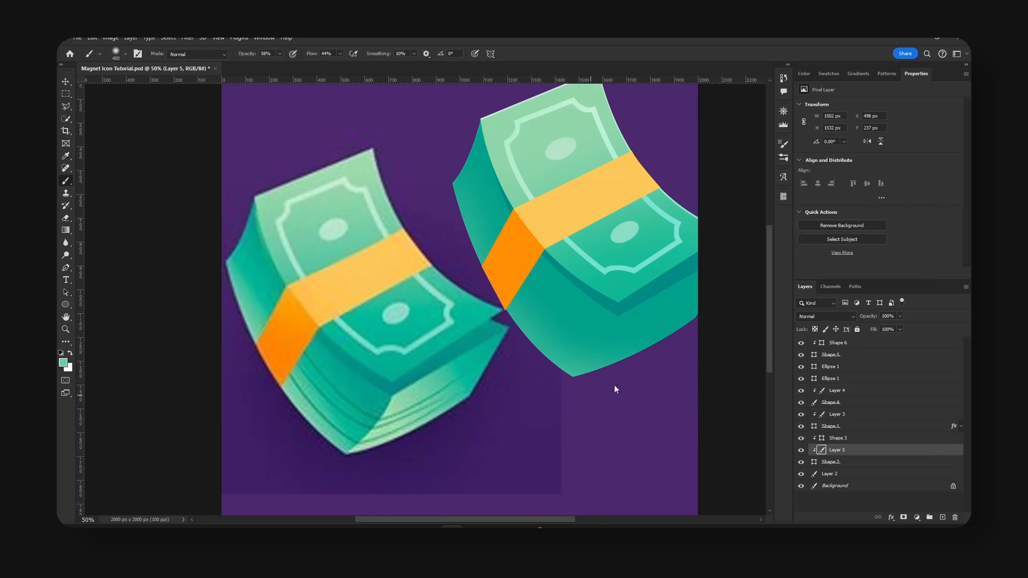
{"action": "left_click_drag", "start_coordinate": [615, 390], "coordinate": [716, 335]}
{"action": "left_click_drag", "start_coordinate": [679, 369], "coordinate": [696, 360]}
{"action": "left_click_drag", "start_coordinate": [465, 217], "coordinate": [439, 191]}
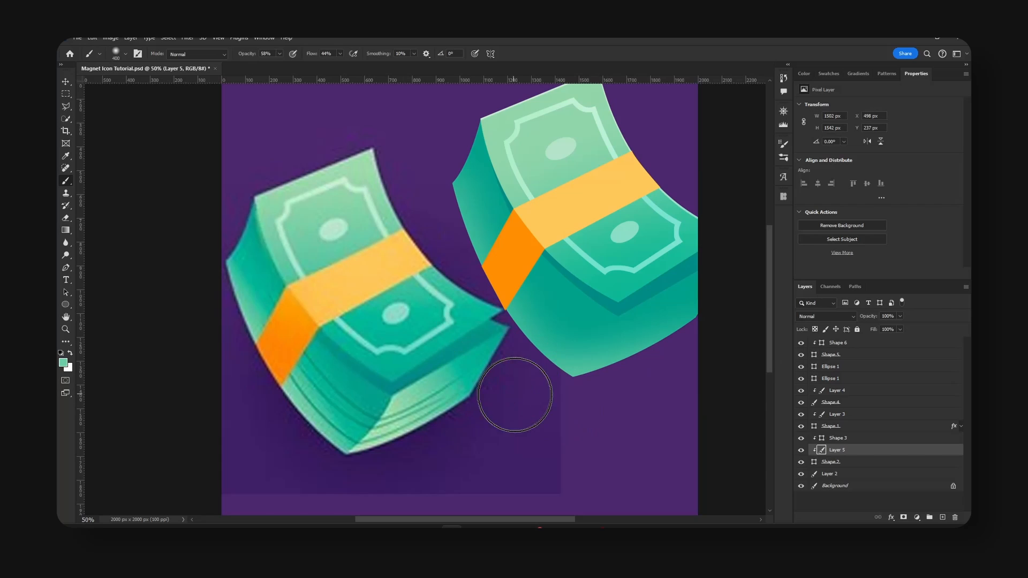
Add another clipped layer above the green shading and paint soft white highlights along the stack's lower and left edges, enlarging the brush gradually.
{"action": "left_click", "coordinate": [942, 518]}
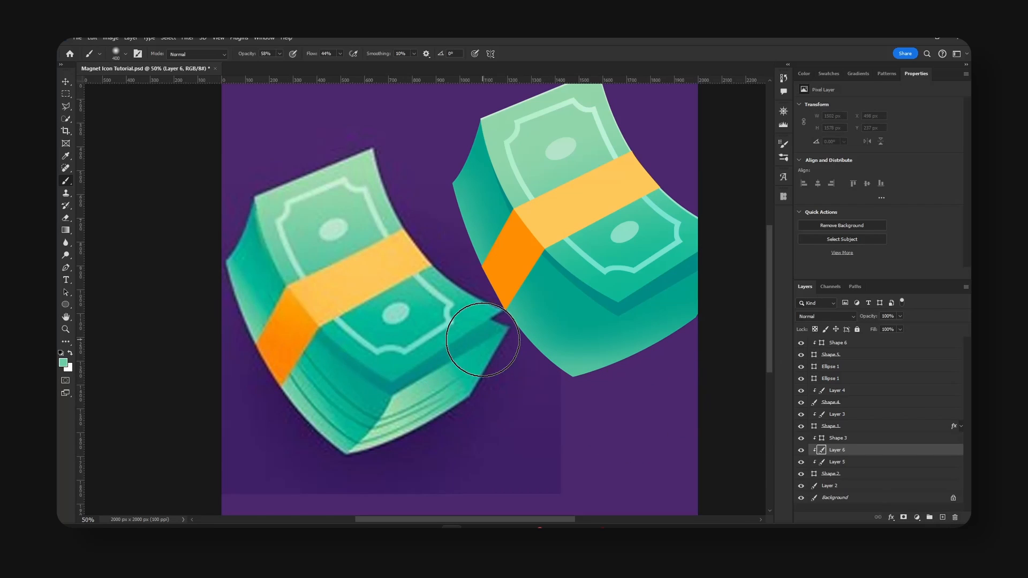
{"action": "key", "text": "d"}
{"action": "key", "text": "x"}
{"action": "key", "text": "bracketleft"}
{"action": "key", "text": "bracketleft"}
{"action": "key", "text": "bracketleft"}
{"action": "left_click_drag", "start_coordinate": [523, 351], "coordinate": [611, 408]}
{"action": "key", "text": "bracketright"}
{"action": "key", "text": "bracketright"}
{"action": "left_click_drag", "start_coordinate": [538, 369], "coordinate": [610, 400]}
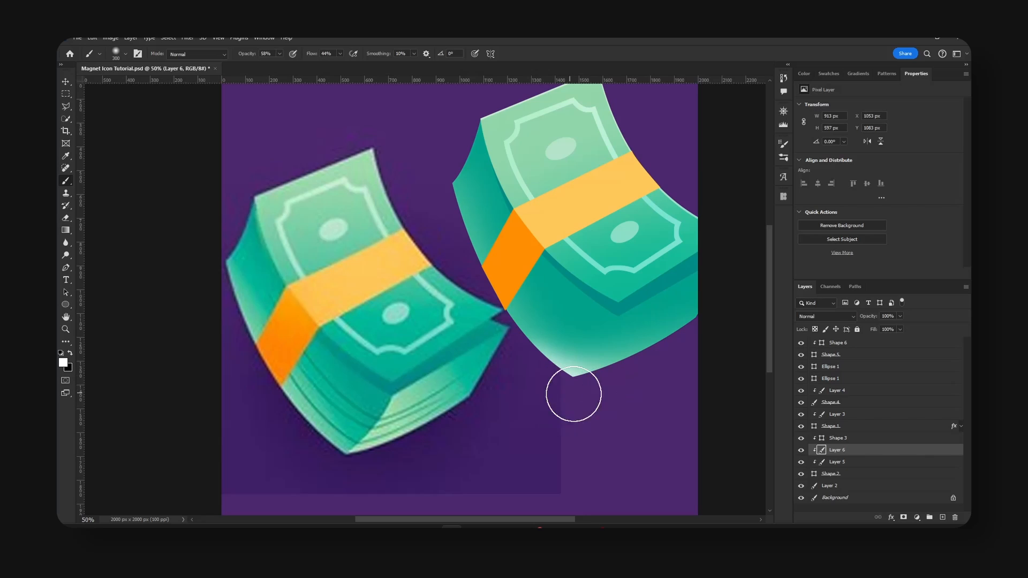
{"action": "key", "text": "bracketright"}
{"action": "mouse_move", "coordinate": [583, 392]}
{"action": "left_mouse_down"}
{"action": "mouse_move", "coordinate": [659, 378]}
{"action": "mouse_move", "coordinate": [613, 387]}
{"action": "mouse_move", "coordinate": [678, 322]}
{"action": "left_mouse_up"}
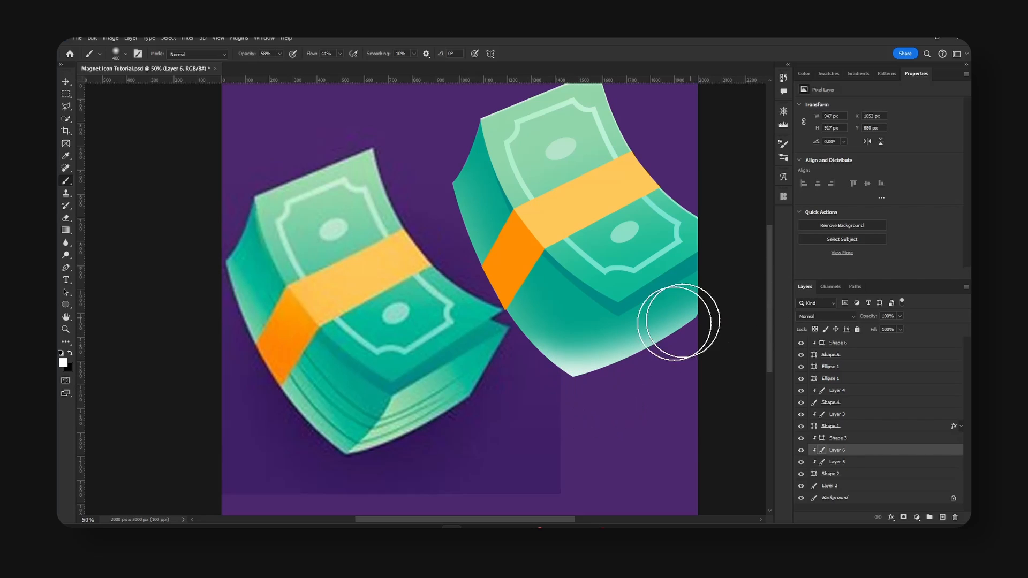
{"action": "key", "text": "bracketright"}
{"action": "left_click_drag", "start_coordinate": [538, 370], "coordinate": [511, 332]}
{"action": "left_click_drag", "start_coordinate": [428, 179], "coordinate": [496, 243]}
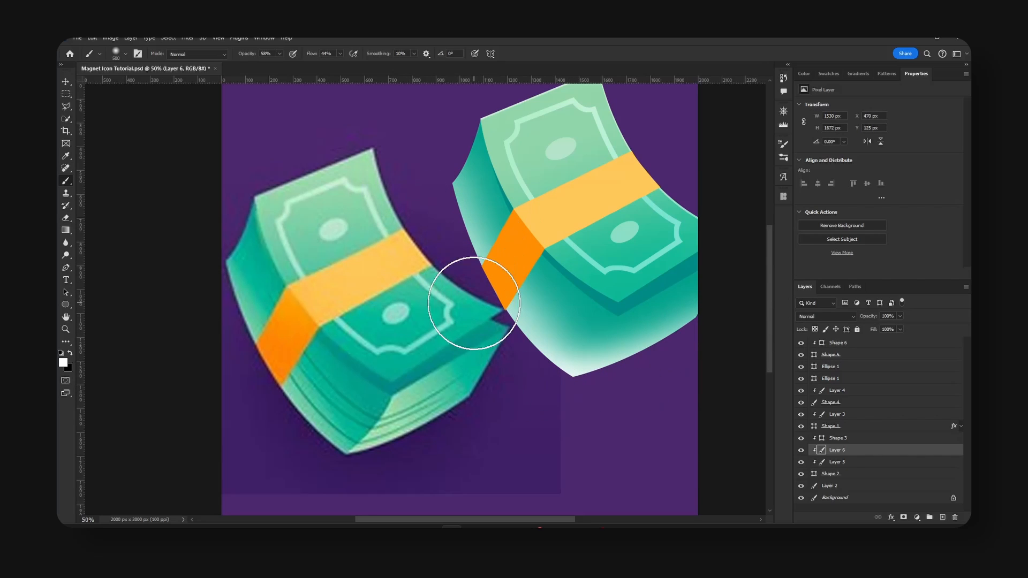
{"action": "key", "text": "bracketright"}
{"action": "mouse_move", "coordinate": [427, 214]}
{"action": "left_mouse_down"}
{"action": "mouse_move", "coordinate": [452, 292]}
{"action": "mouse_move", "coordinate": [727, 402]}
{"action": "mouse_move", "coordinate": [603, 409]}
{"action": "mouse_move", "coordinate": [760, 322]}
{"action": "left_mouse_up"}
Set the white highlight layer's blend mode to Soft Light.
{"action": "key", "text": "v"}
{"action": "left_click", "coordinate": [824, 316]}
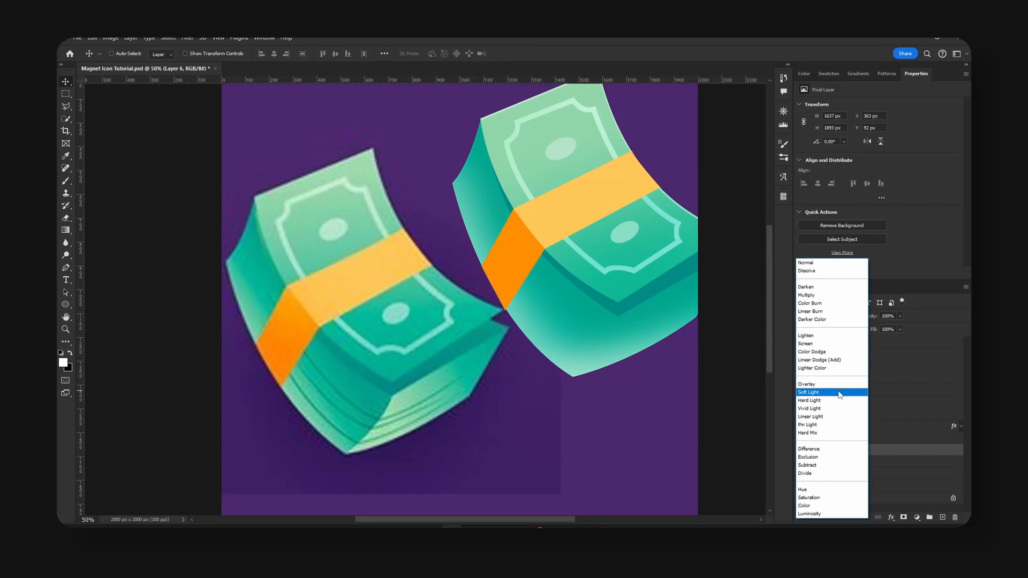
{"action": "left_click", "coordinate": [839, 395]}
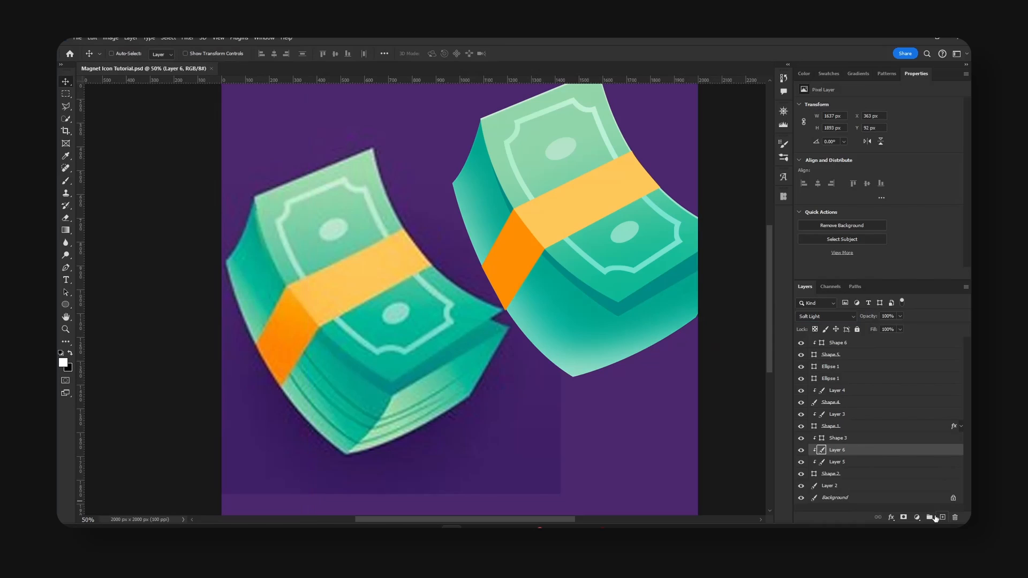
On a new clipped layer above the white highlights, trace a pen path around the stack's right end face and convert it to a selection.
{"action": "left_click", "coordinate": [942, 518]}
{"action": "left_click", "coordinate": [68, 269]}
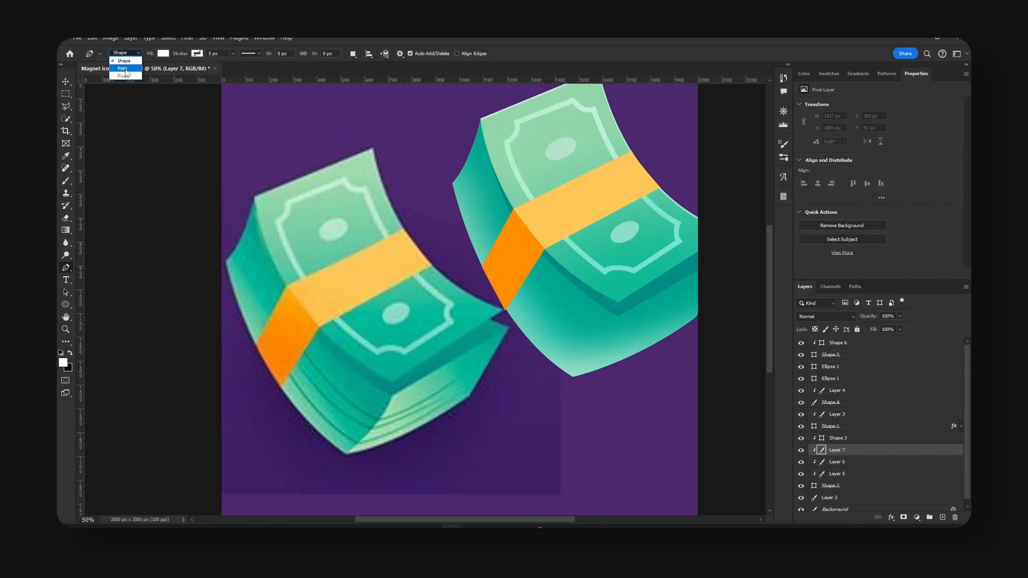
{"action": "left_click", "coordinate": [123, 68]}
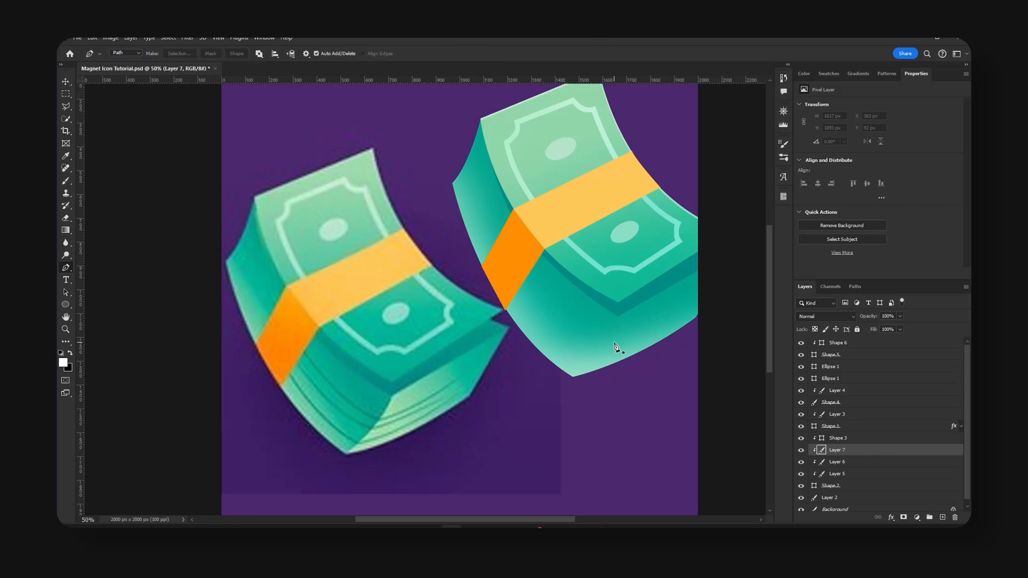
{"action": "left_click", "coordinate": [618, 317]}
{"action": "left_click_drag", "start_coordinate": [561, 390], "coordinate": [528, 408]}
{"action": "left_click_drag", "start_coordinate": [525, 406], "coordinate": [525, 406]}
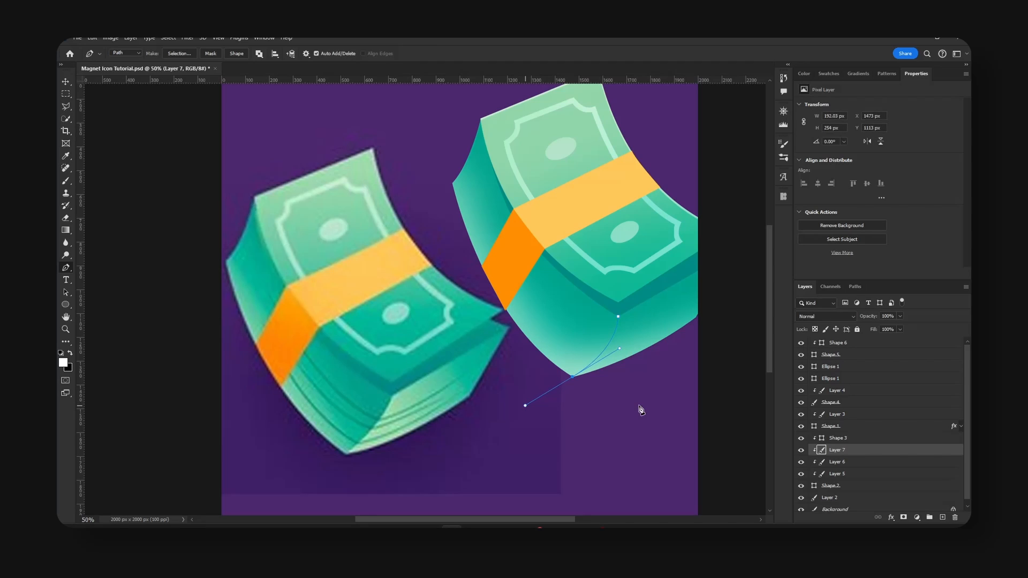
{"action": "left_click", "coordinate": [715, 384]}
{"action": "left_click", "coordinate": [727, 288]}
{"action": "left_click", "coordinate": [732, 236]}
{"action": "left_click", "coordinate": [707, 222]}
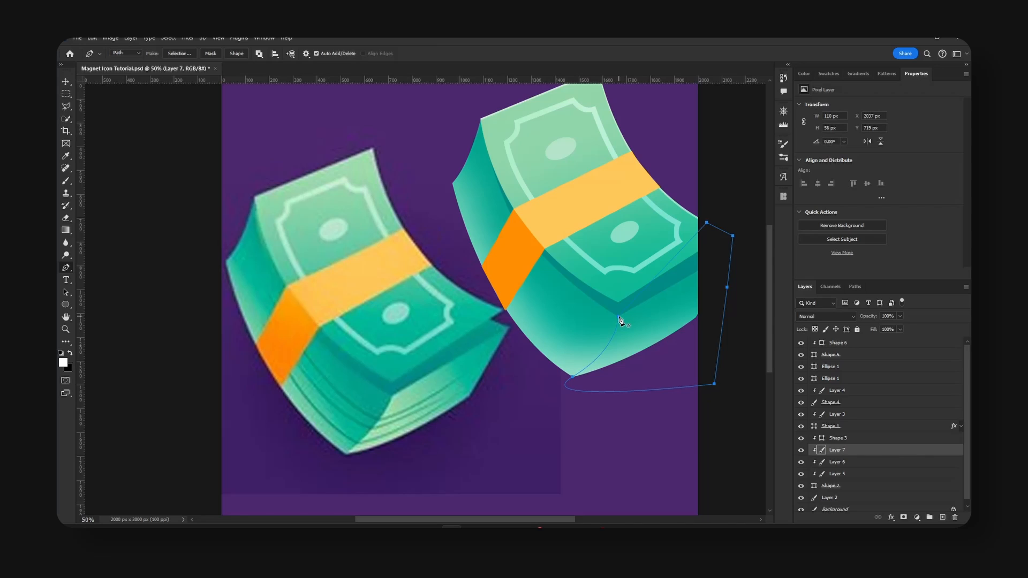
{"action": "left_click", "coordinate": [619, 318]}
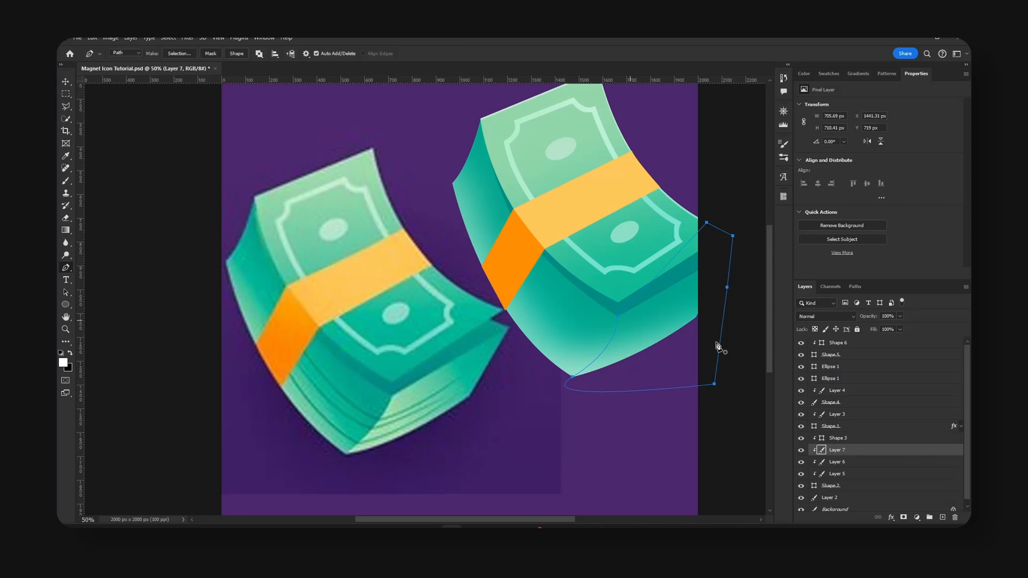
{"action": "left_click", "coordinate": [179, 54]}
{"action": "left_click", "coordinate": [562, 166]}
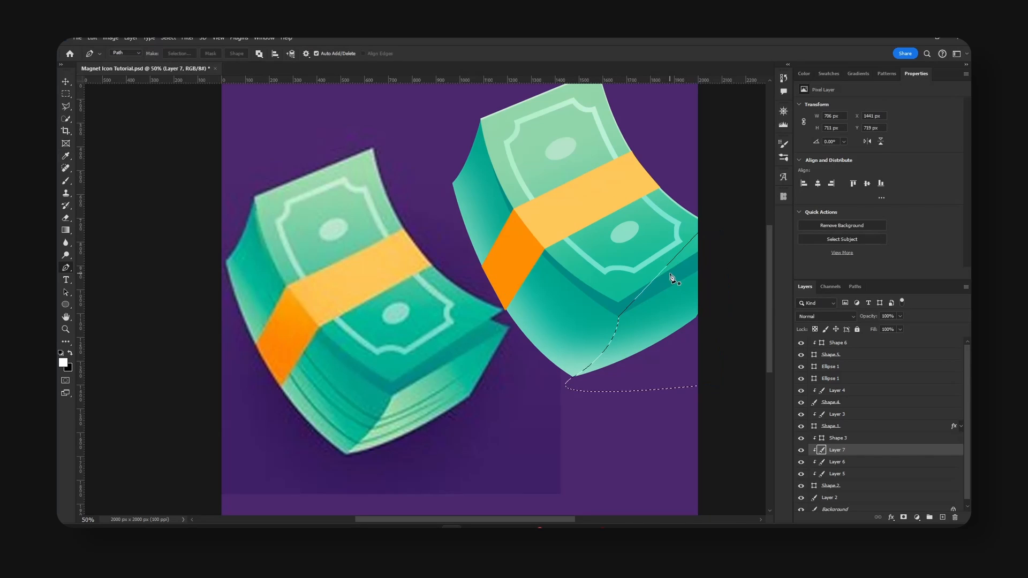
Brush soft white inside the selection along the end face's fold and lower edge, adjusting the brush size, and clear the selection.
{"action": "key", "text": "b"}
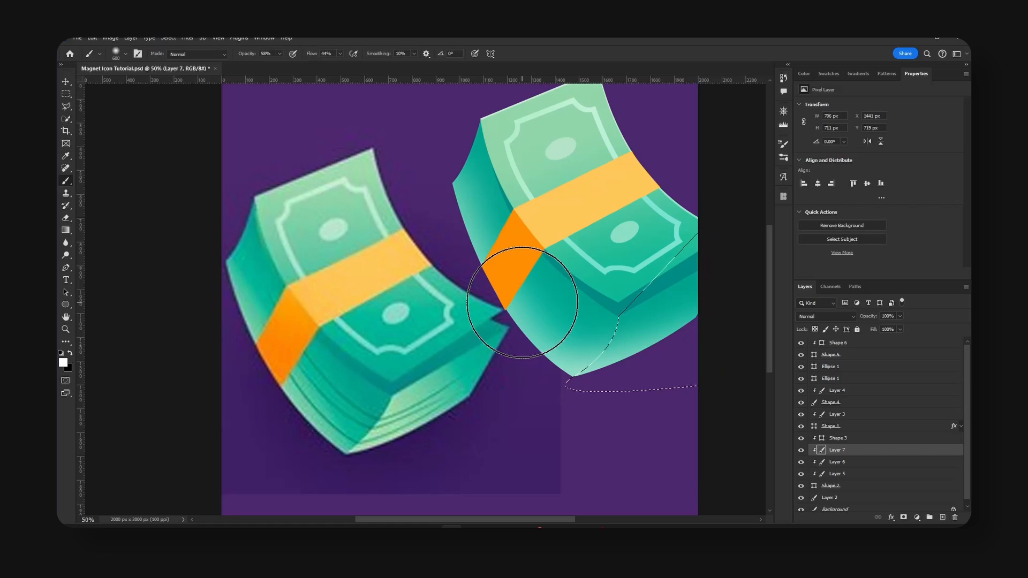
{"action": "key", "text": "bracketleft"}
{"action": "key", "text": "bracketleft"}
{"action": "key", "text": "bracketleft"}
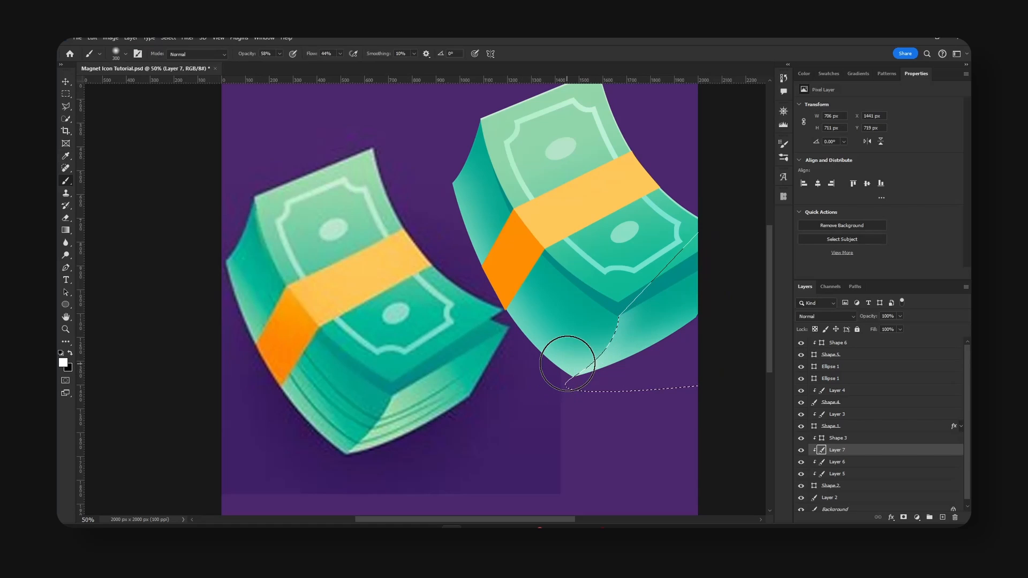
{"action": "key", "text": "bracketright"}
{"action": "mouse_move", "coordinate": [585, 321]}
{"action": "left_mouse_down"}
{"action": "mouse_move", "coordinate": [648, 266]}
{"action": "mouse_move", "coordinate": [618, 303]}
{"action": "mouse_move", "coordinate": [583, 304]}
{"action": "mouse_move", "coordinate": [664, 230]}
{"action": "mouse_move", "coordinate": [591, 313]}
{"action": "mouse_move", "coordinate": [652, 242]}
{"action": "left_mouse_up"}
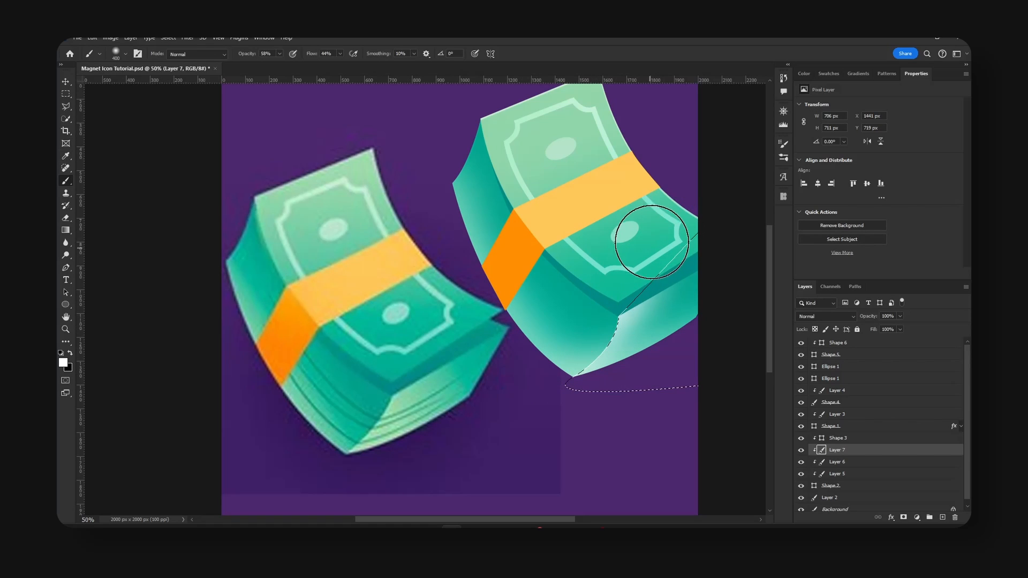
{"action": "key", "text": "bracketright"}
{"action": "key", "text": "bracketright"}
{"action": "key", "text": "bracketright"}
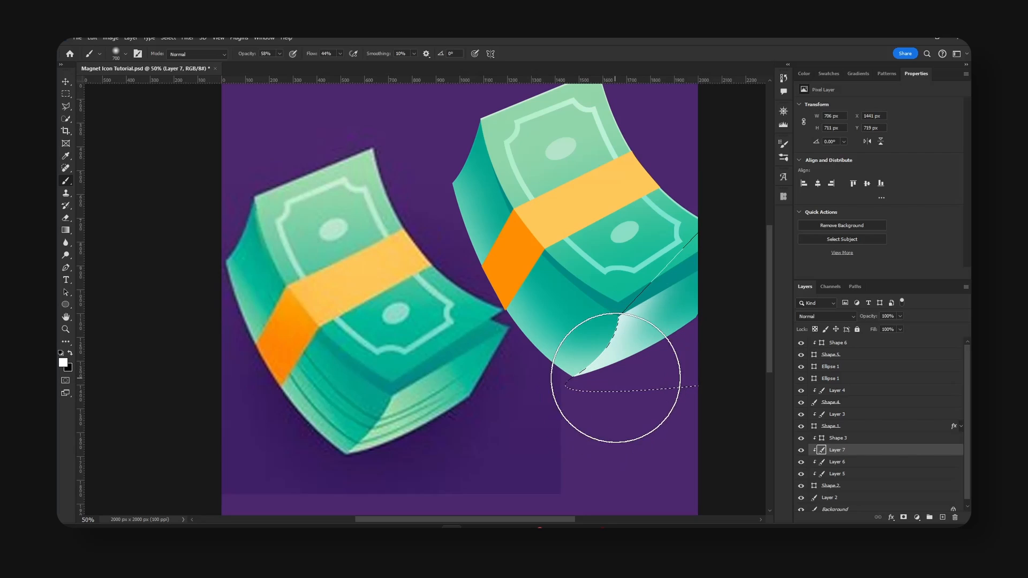
{"action": "key", "text": "bracketright"}
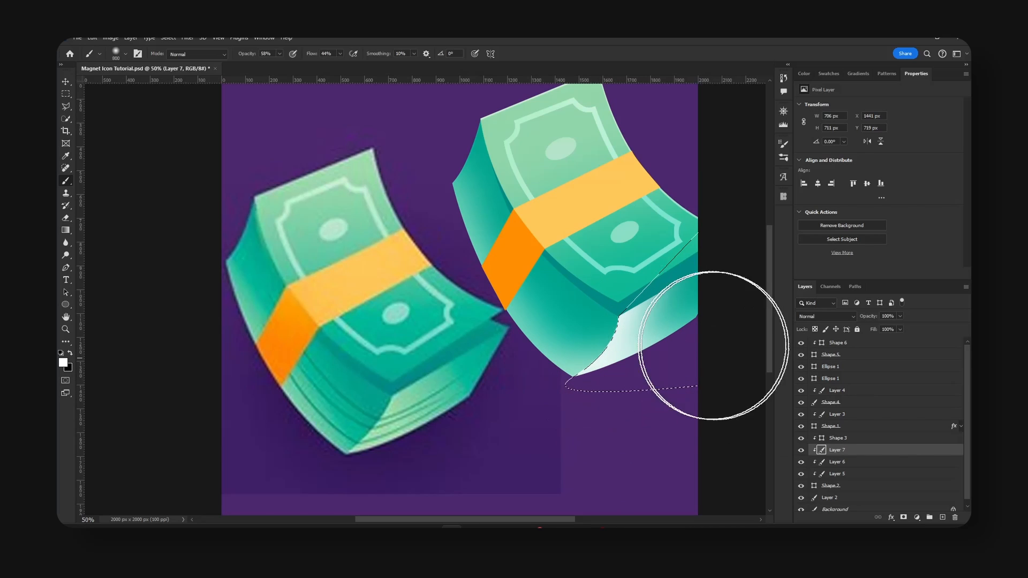
{"action": "key", "text": "ctrl+d"}
{"action": "key", "text": "v"}
{"action": "left_click", "coordinate": [824, 316]}
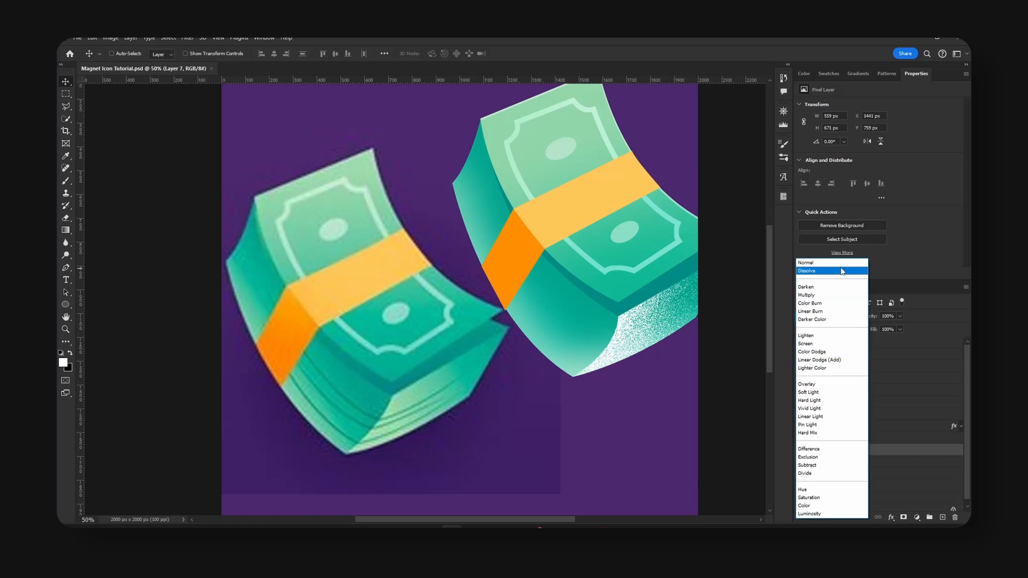
{"action": "left_click", "coordinate": [805, 262]}
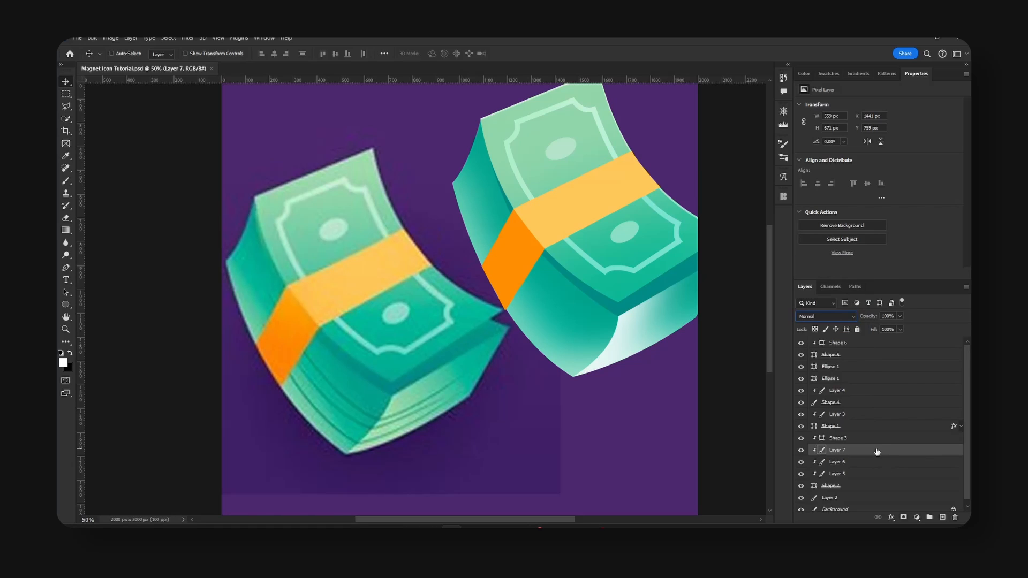
Apply a light green 94d8a1 Color Overlay in Normal mode to the end face highlight layer and save the document.
{"action": "double_click", "coordinate": [884, 450]}
{"action": "left_click_drag", "start_coordinate": [700, 184], "coordinate": [755, 166]}
{"action": "left_click", "coordinate": [679, 322]}
{"action": "left_click_drag", "start_coordinate": [843, 167], "coordinate": [875, 167]}
{"action": "left_click", "coordinate": [911, 218]}
{"action": "left_click", "coordinate": [584, 350]}
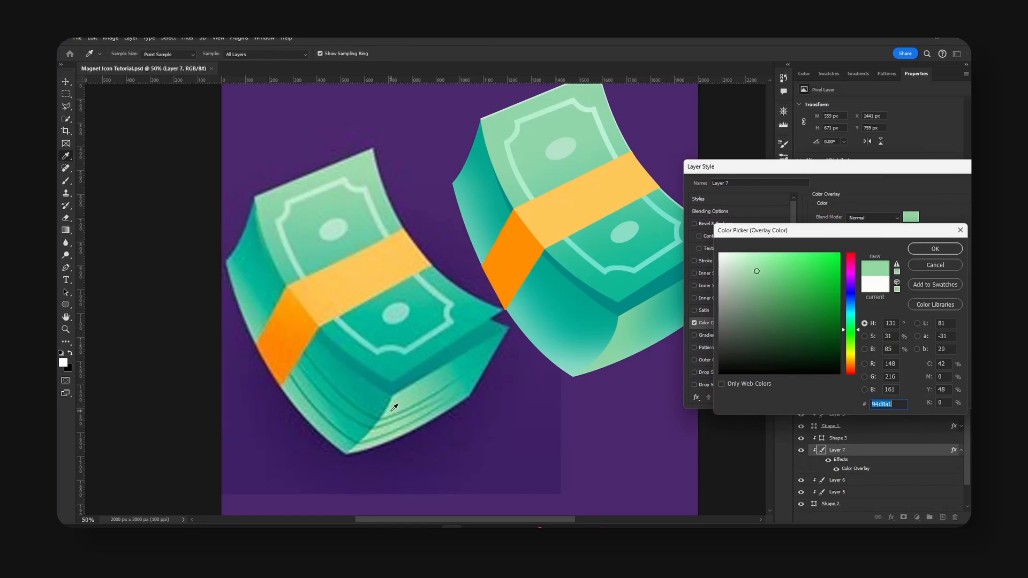
{"action": "left_click", "coordinate": [935, 248]}
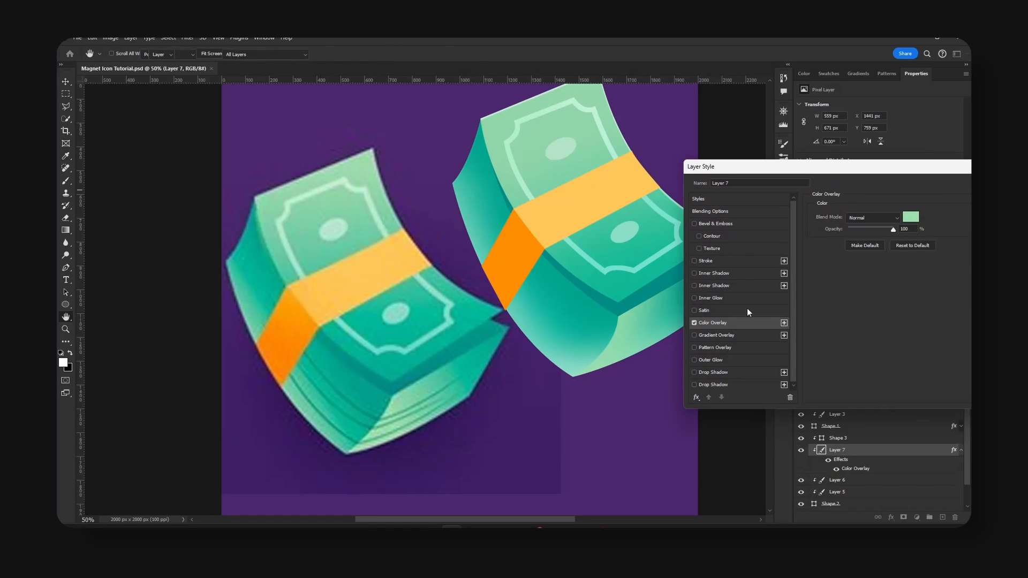
{"action": "key", "text": "Return"}
{"action": "key", "text": "ctrl+s"}
{"action": "left_click", "coordinate": [960, 451]}
Add a clipped layer above Layer 6, brush dark shading beside the lower fold, and set the layer to Multiply at 19% opacity.
{"action": "left_click", "coordinate": [916, 464]}
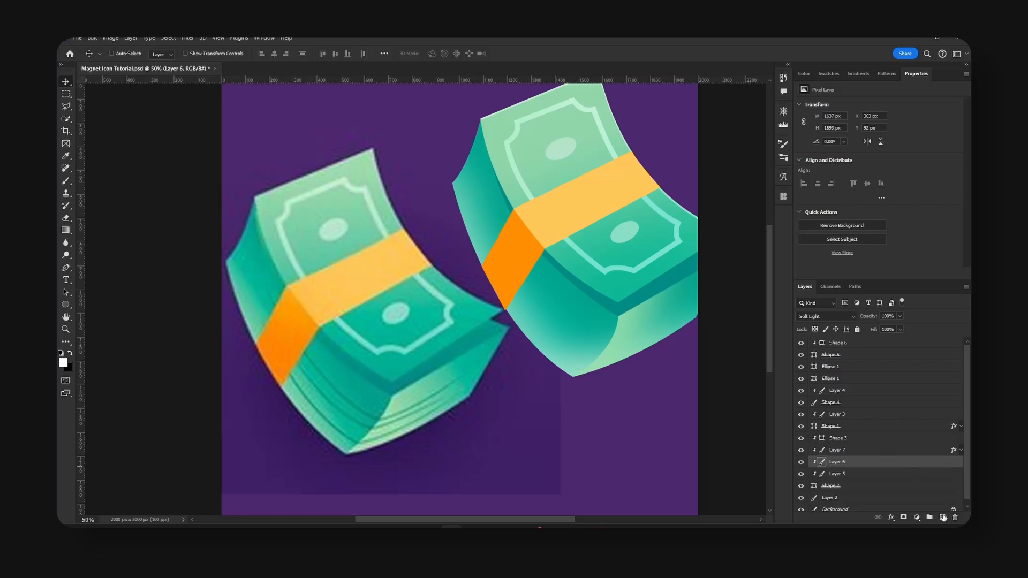
{"action": "left_click", "coordinate": [942, 517]}
{"action": "key", "text": "b"}
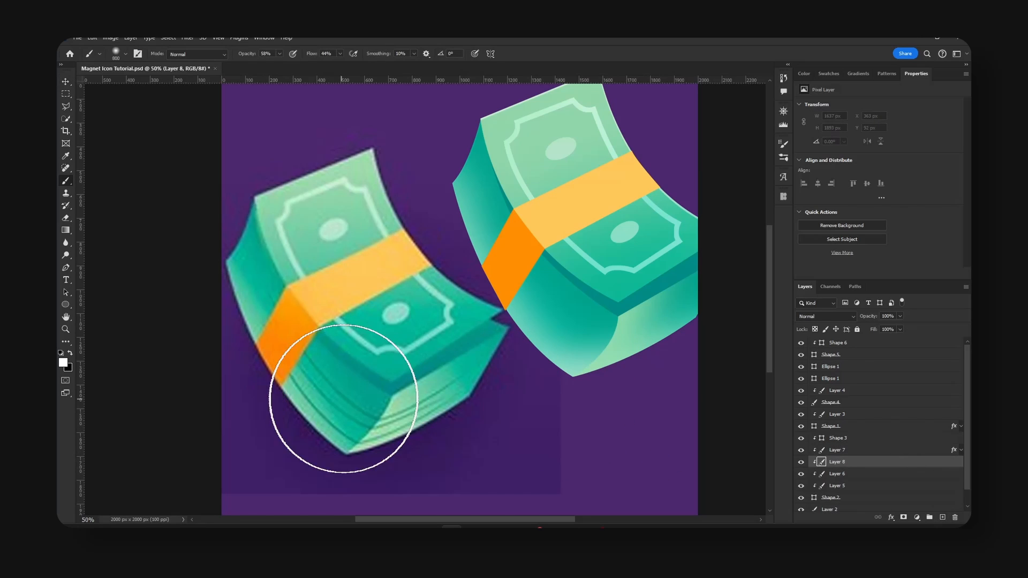
{"action": "left_click", "coordinate": [391, 392], "text": "alt"}
{"action": "left_click_drag", "start_coordinate": [625, 330], "coordinate": [637, 306]}
{"action": "key", "text": "d"}
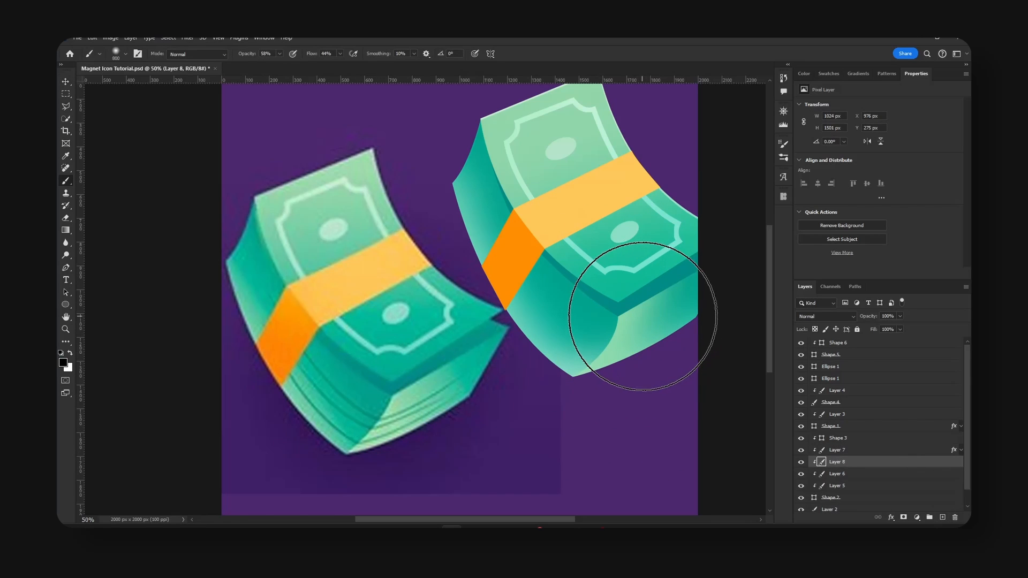
{"action": "key", "text": "["}
{"action": "key", "text": "["}
{"action": "left_click", "coordinate": [616, 308]}
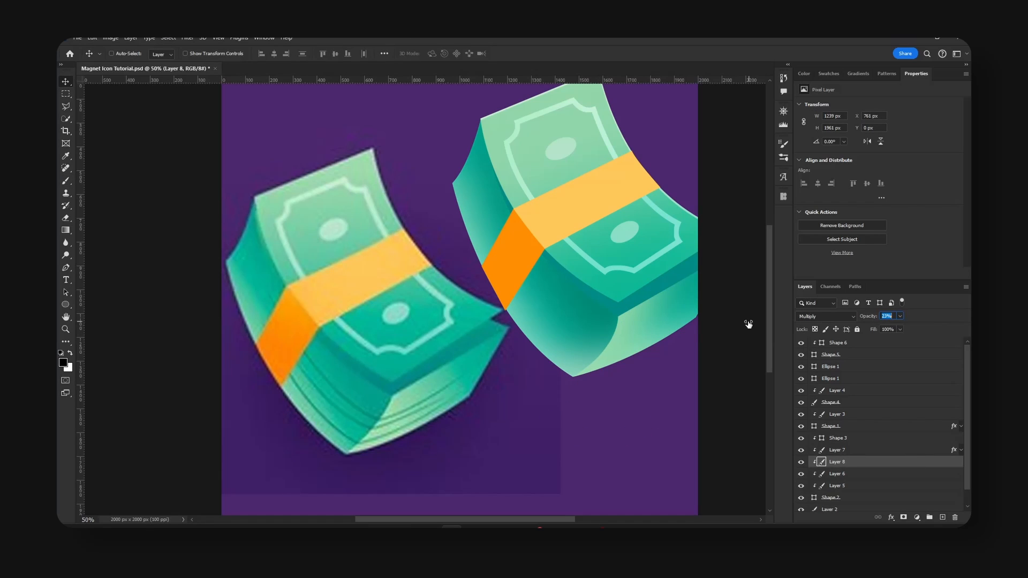
{"action": "type", "text": "19"}
{"action": "key", "text": "ctrl+s"}
Draw a thin curved page line as a pen shape, tracing a crease along the reference stack's side and around its lower fold.
{"action": "left_click", "coordinate": [865, 346]}
{"action": "left_click", "coordinate": [942, 517]}
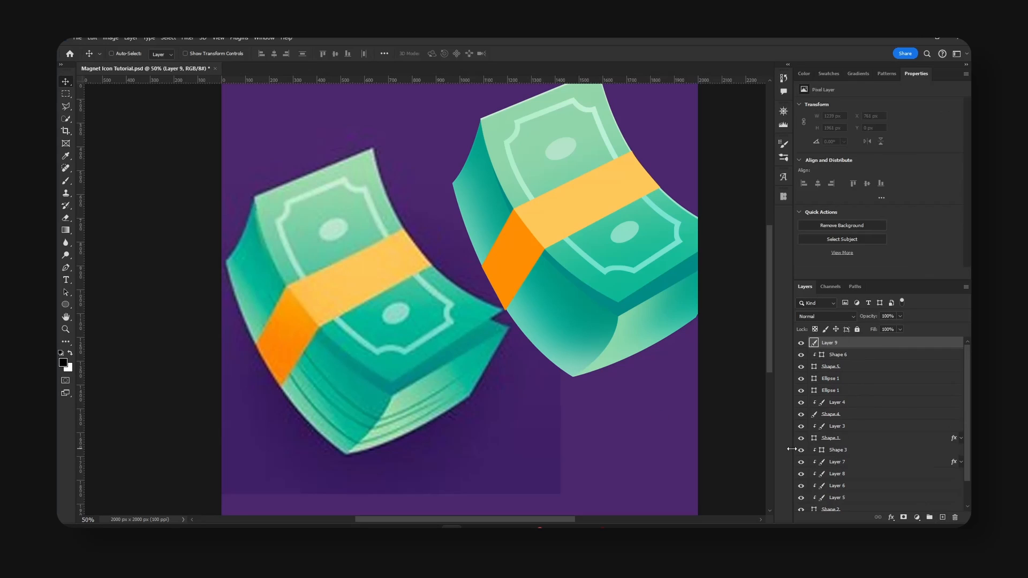
{"action": "key", "text": "p"}
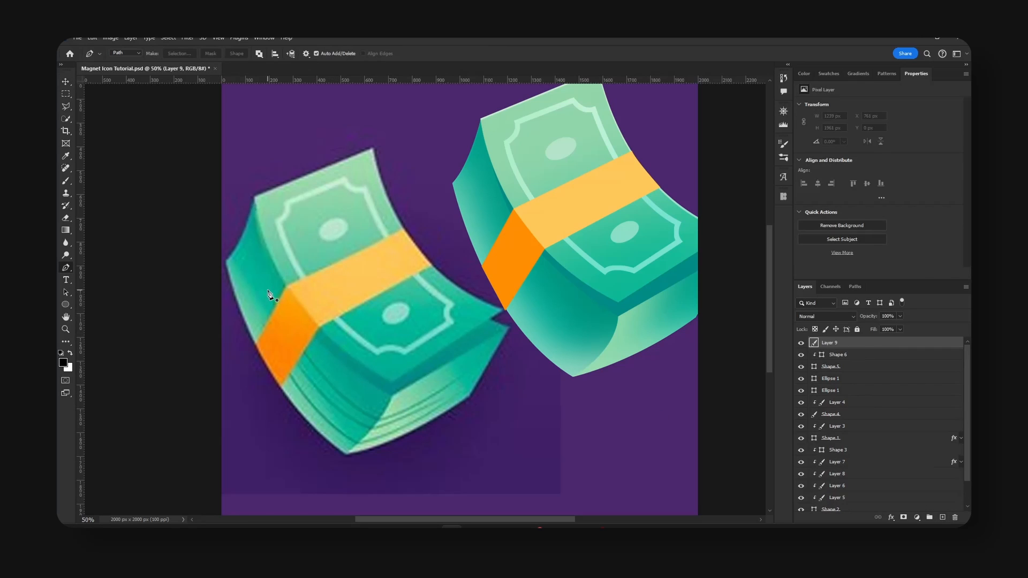
{"action": "left_click", "coordinate": [124, 53]}
{"action": "left_click", "coordinate": [121, 57]}
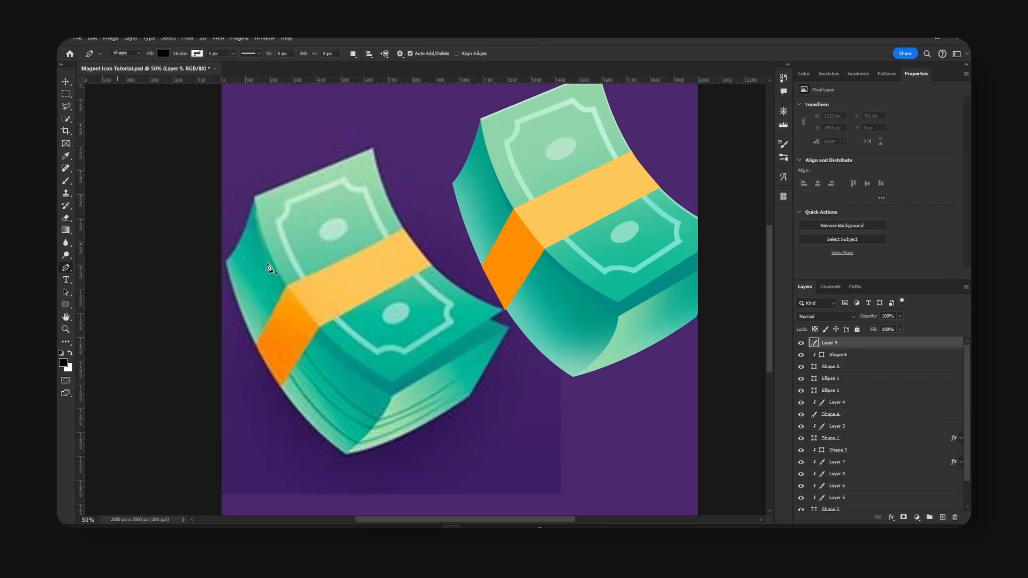
{"action": "left_click", "coordinate": [267, 289]}
{"action": "left_click", "coordinate": [460, 376]}
{"action": "left_click_drag", "start_coordinate": [379, 417], "coordinate": [335, 430]}
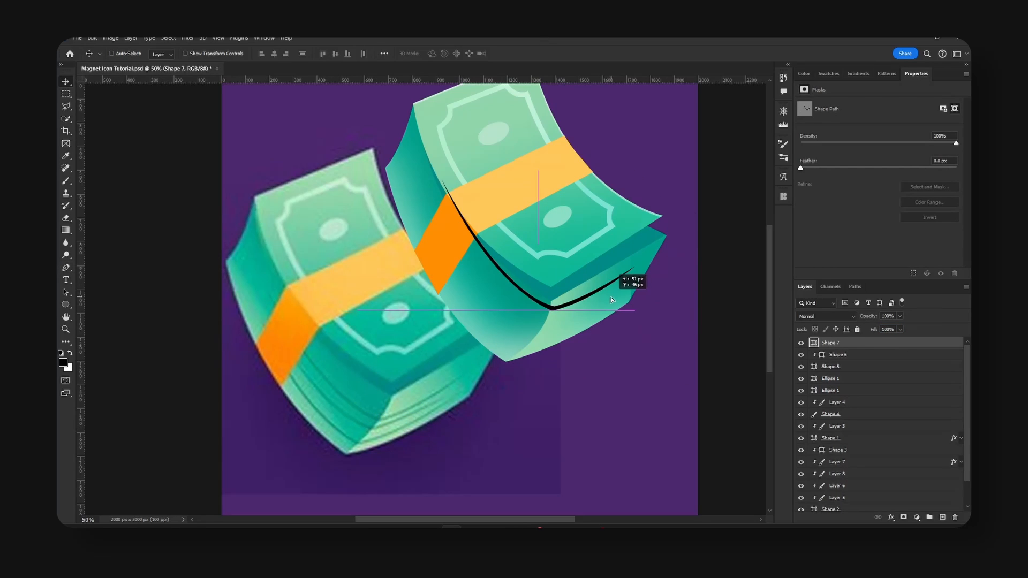
Move the page line onto the traced stack, place its layer below the Ellipse 1 layers, and fill it with green 008f77.
{"action": "left_click_drag", "start_coordinate": [612, 299], "coordinate": [605, 314]}
{"action": "left_click_drag", "start_coordinate": [859, 346], "coordinate": [856, 395]}
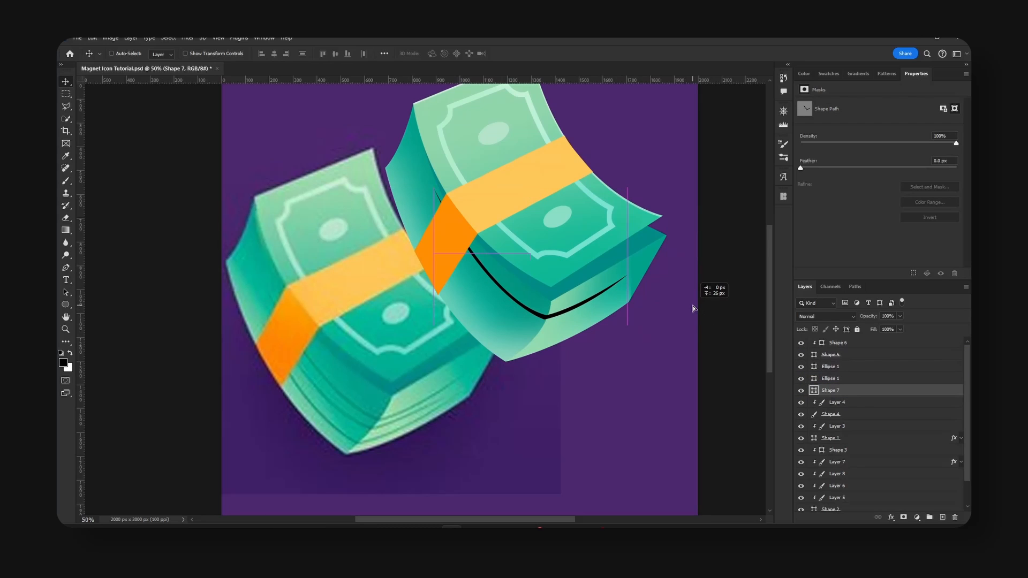
{"action": "double_click", "coordinate": [814, 392]}
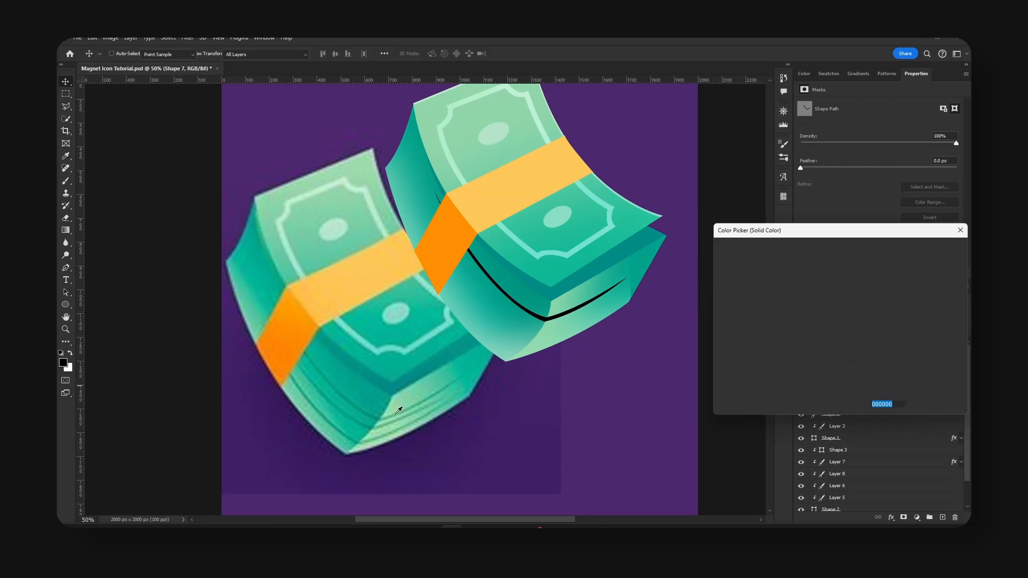
{"action": "left_click", "coordinate": [376, 415]}
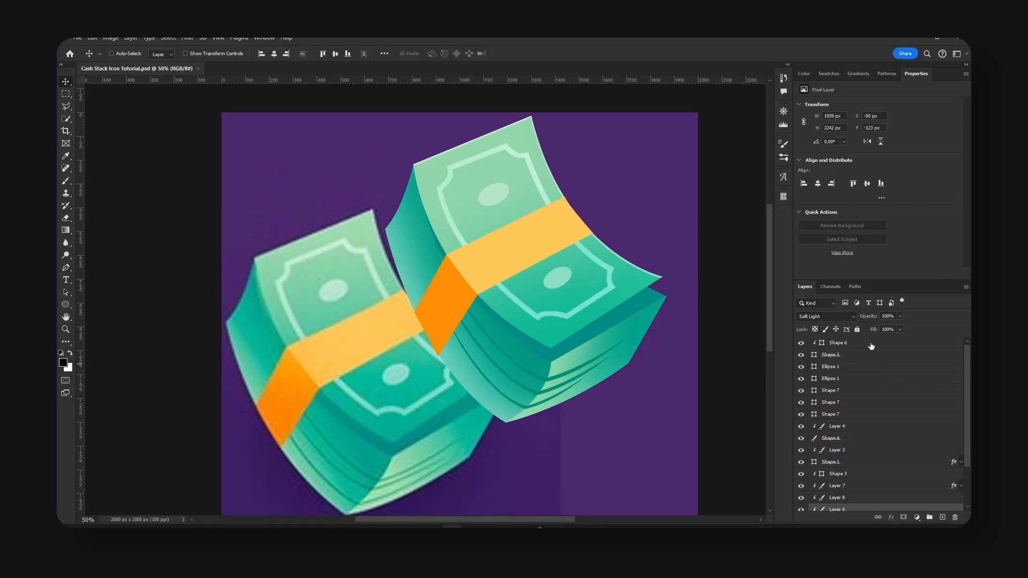
Group all the money stack layers from Shape 6 down to Shape 2 and hide the reference on Layer 2.
{"action": "left_click", "coordinate": [871, 346]}
{"action": "scroll", "coordinate": [878, 417], "scroll_direction": "down", "scroll_amount": 3}
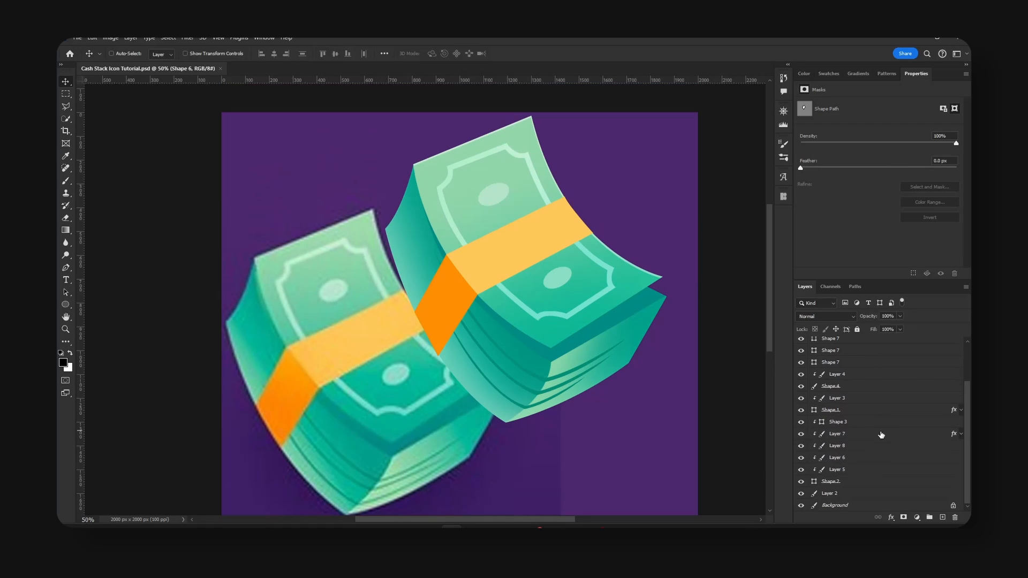
{"action": "left_click", "coordinate": [842, 485], "text": "shift"}
{"action": "key", "text": "ctrl+g"}
{"action": "left_click", "coordinate": [801, 355]}
Move the stack group towards the middle and centre it horizontally and vertically on the canvas.
{"action": "left_click_drag", "start_coordinate": [494, 234], "coordinate": [437, 263]}
{"action": "left_click", "coordinate": [274, 53]}
{"action": "left_click", "coordinate": [335, 54]}
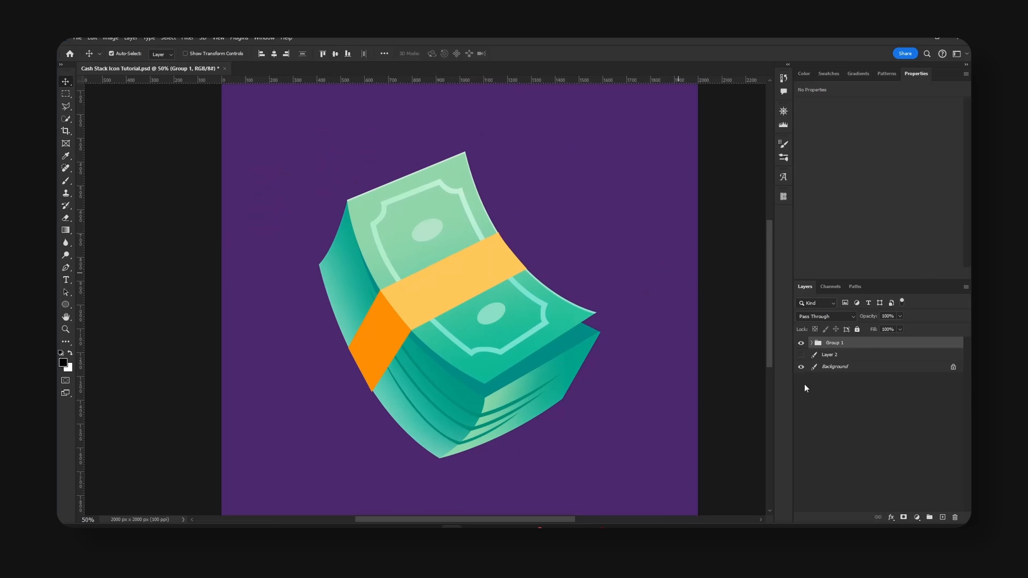
Duplicate Group 1, merge the copy into a single layer, hide the original group, and save the document.
{"action": "key", "text": "ctrl+j"}
{"action": "left_click", "coordinate": [801, 354]}
{"action": "key", "text": "ctrl+e"}
{"action": "key", "text": "ctrl+minus"}
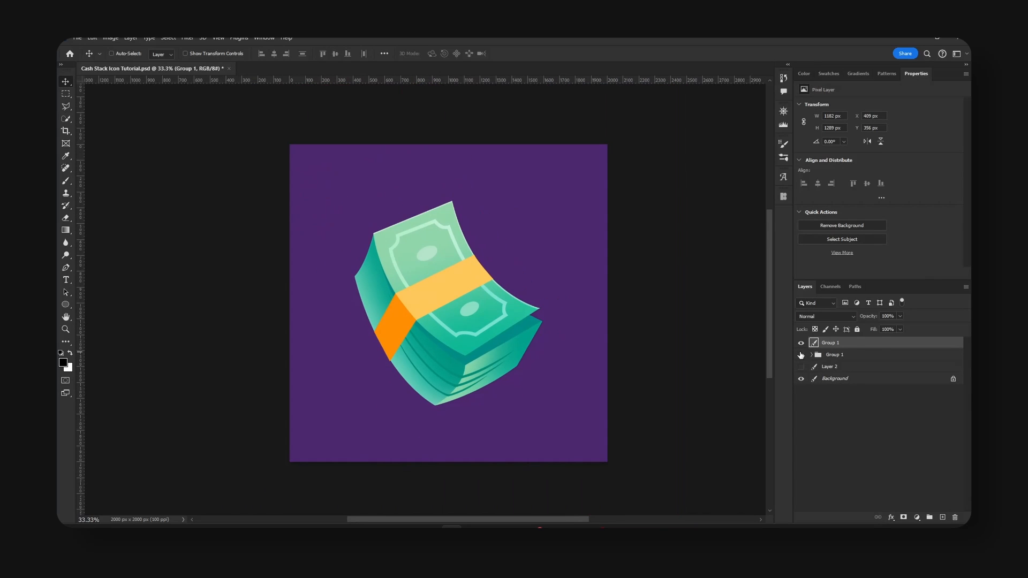
{"action": "key", "text": "ctrl+s"}
Add a 46 px outside Stroke in very dark green 032520 to the merged stack layer.
{"action": "left_click", "coordinate": [626, 261]}
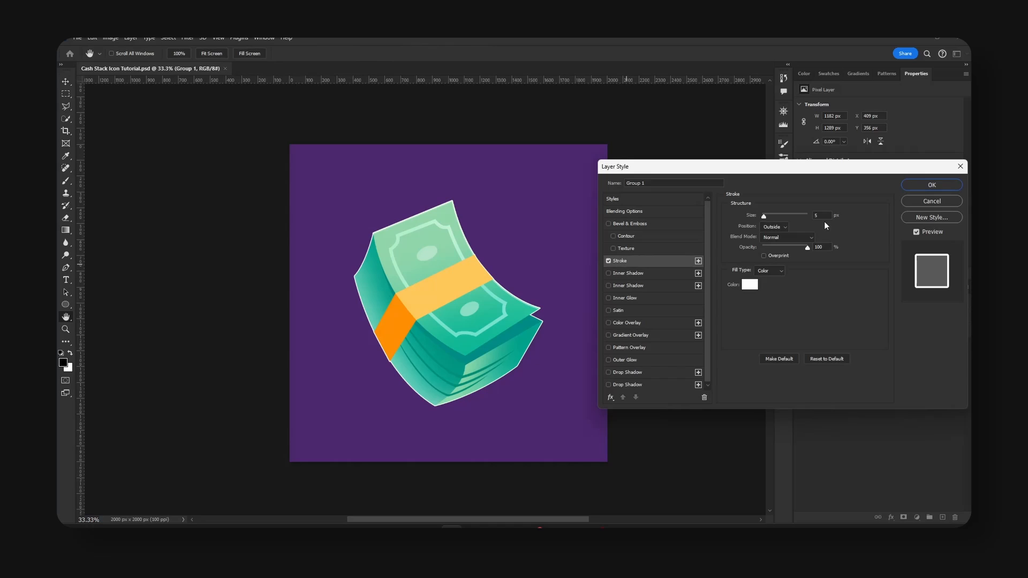
{"action": "left_click", "coordinate": [748, 283]}
{"action": "type", "text": "000000"}
{"action": "left_click", "coordinate": [953, 256]}
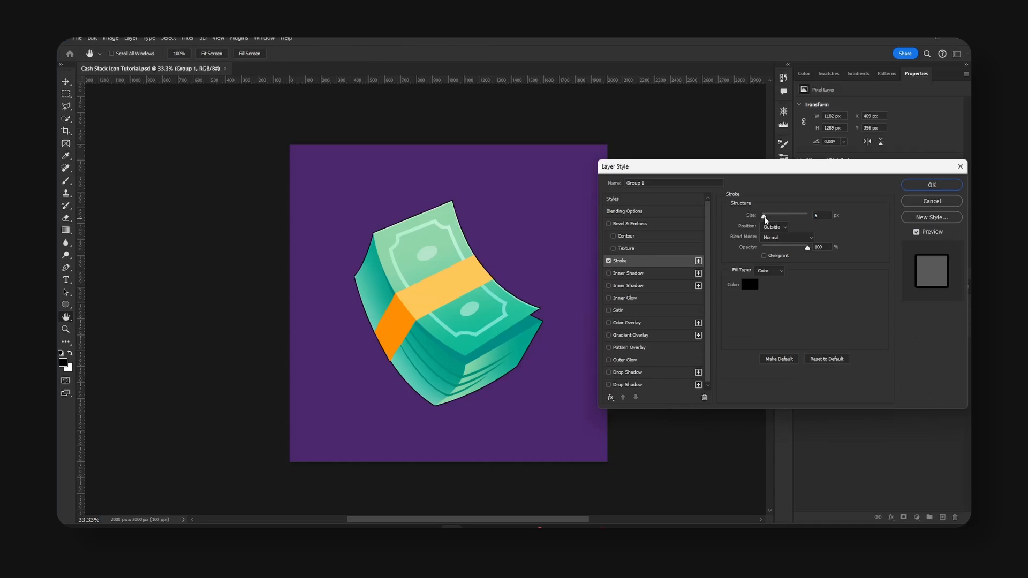
{"action": "left_click_drag", "start_coordinate": [763, 216], "coordinate": [772, 216]}
{"action": "left_click", "coordinate": [749, 284]}
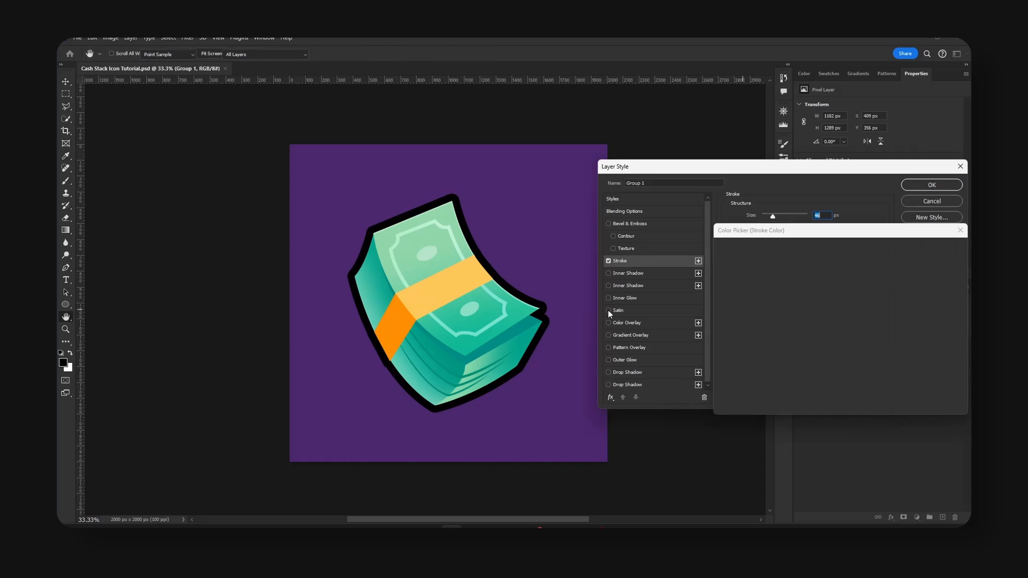
{"action": "left_click", "coordinate": [527, 344]}
{"action": "left_click_drag", "start_coordinate": [830, 334], "coordinate": [831, 360]}
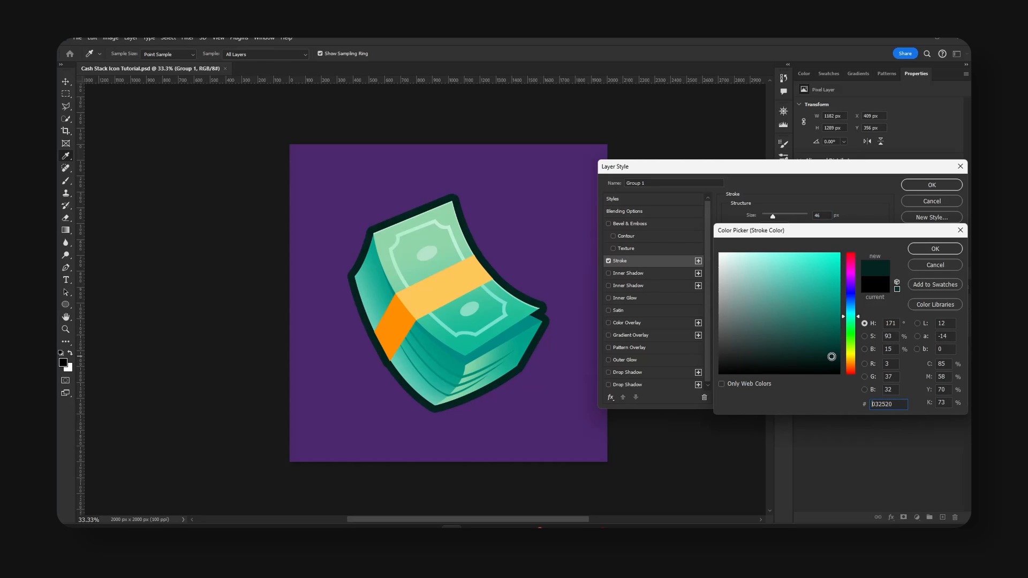
{"action": "left_click", "coordinate": [950, 252]}
Add a white Drop Shadow outline with full opacity, 100% spread and a size of about 70 px, and hide the Background layer.
{"action": "left_click", "coordinate": [627, 371]}
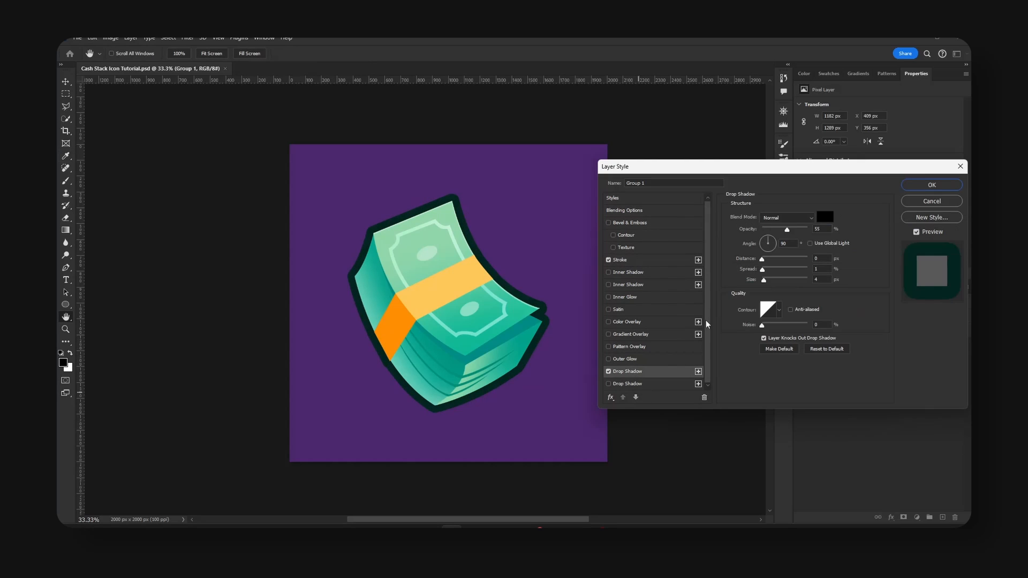
{"action": "left_click", "coordinate": [824, 216]}
{"action": "left_click", "coordinate": [720, 253]}
{"action": "left_click", "coordinate": [959, 252]}
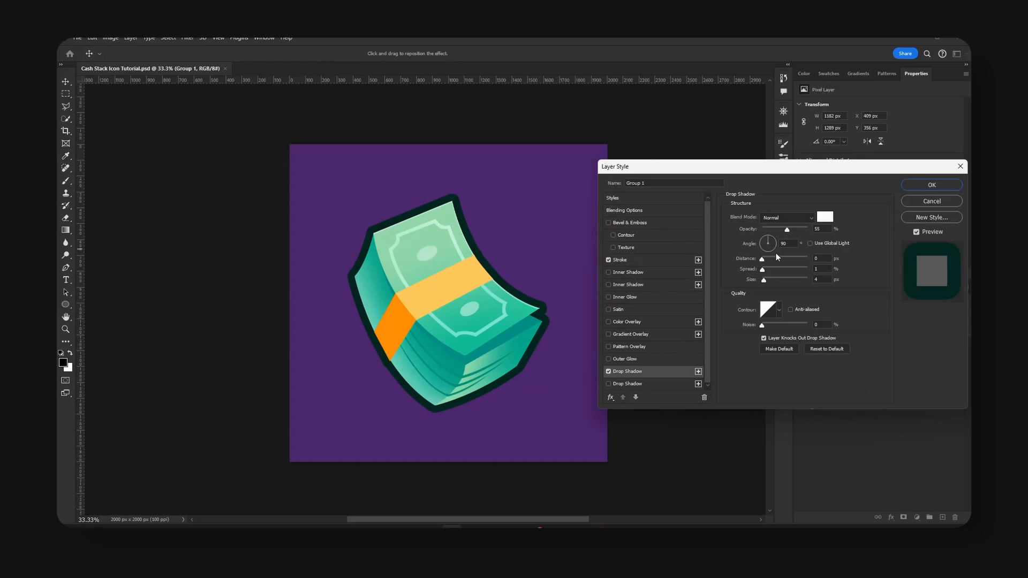
{"action": "left_click_drag", "start_coordinate": [765, 282], "coordinate": [776, 277]}
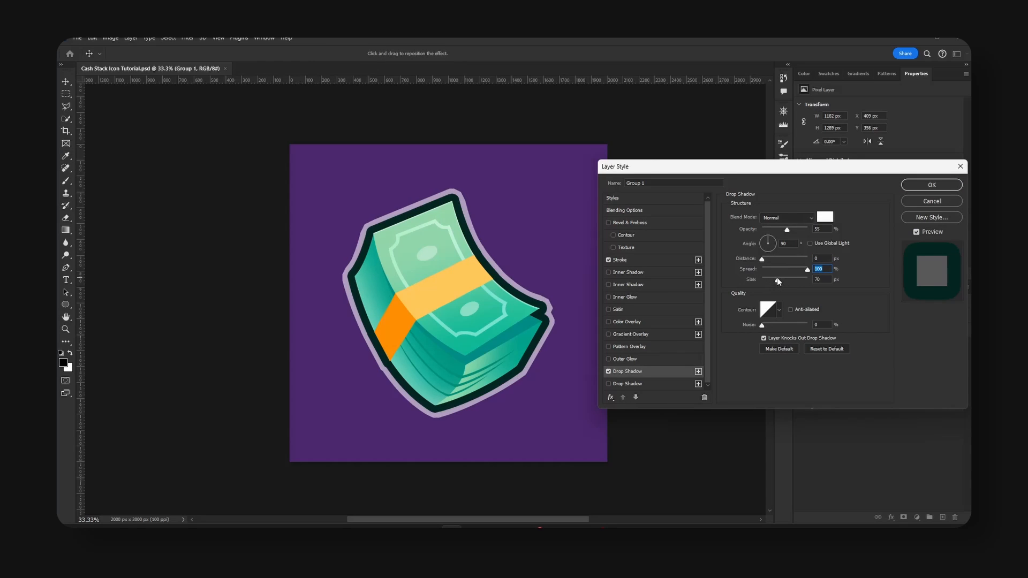
{"action": "left_click_drag", "start_coordinate": [778, 226], "coordinate": [857, 227]}
{"action": "left_click_drag", "start_coordinate": [776, 279], "coordinate": [778, 281]}
{"action": "key", "text": "Return"}
{"action": "left_click", "coordinate": [802, 407]}
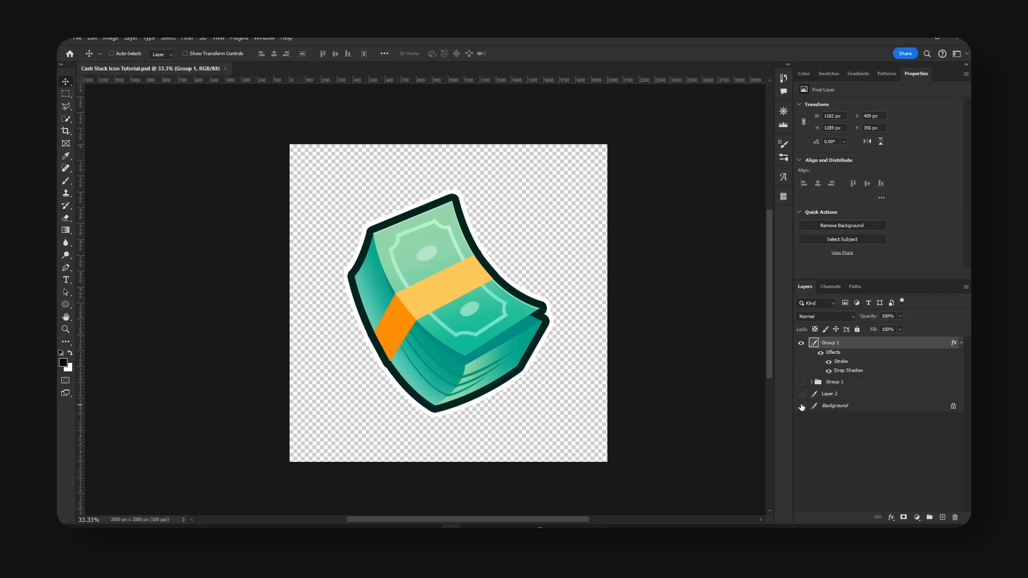